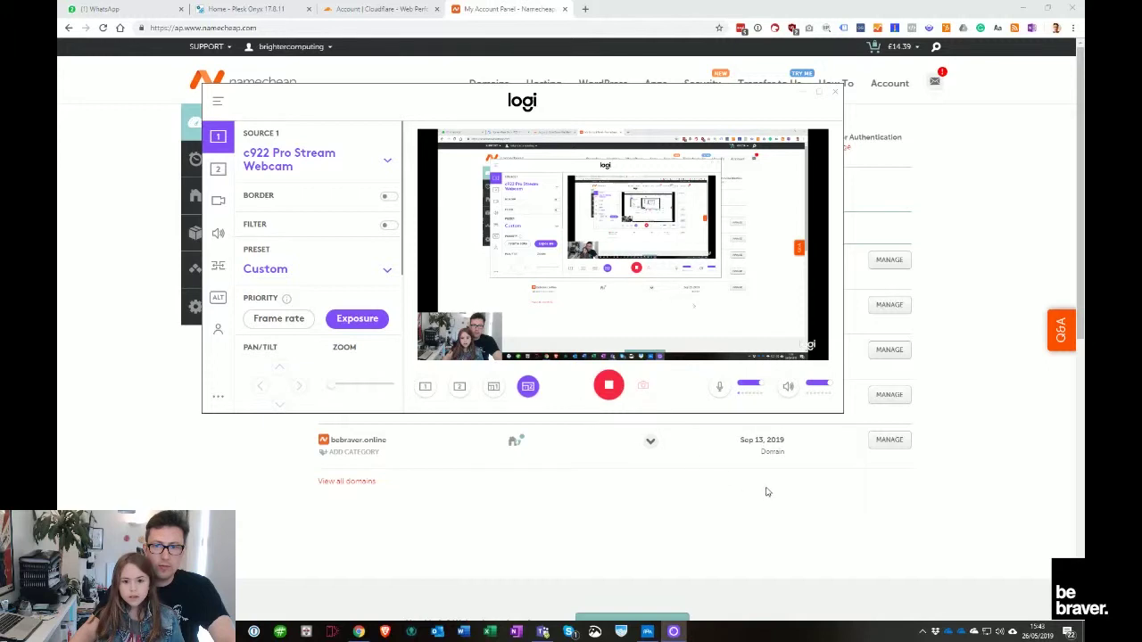
Copy the bebravergirls.com domain name from the Namecheap account dashboard
click(714, 510)
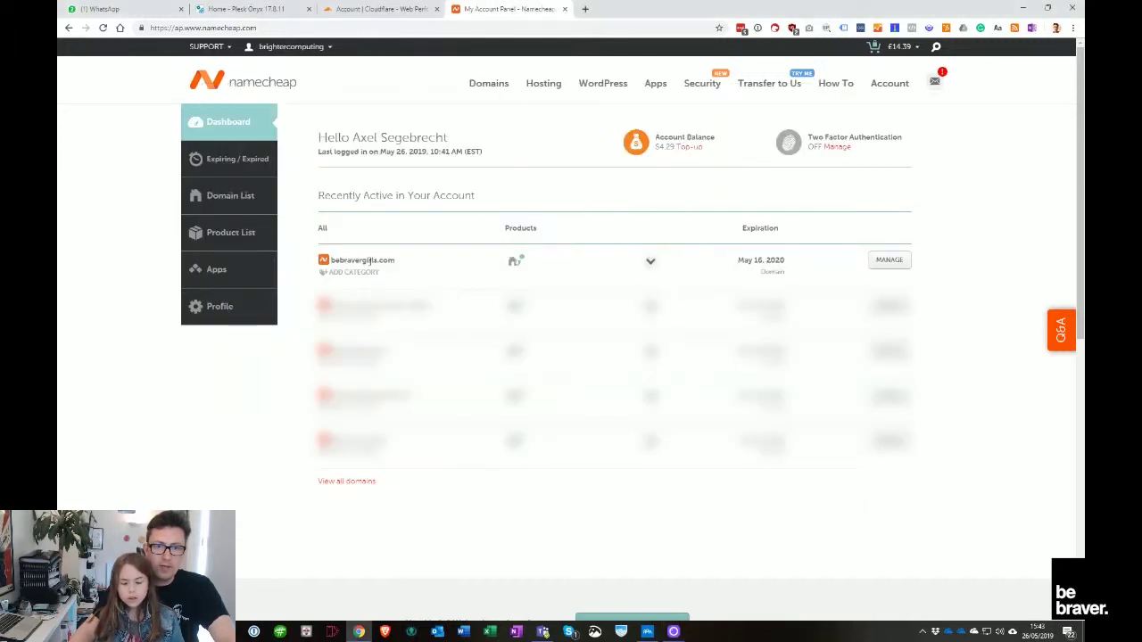
drag(428, 262, 330, 261)
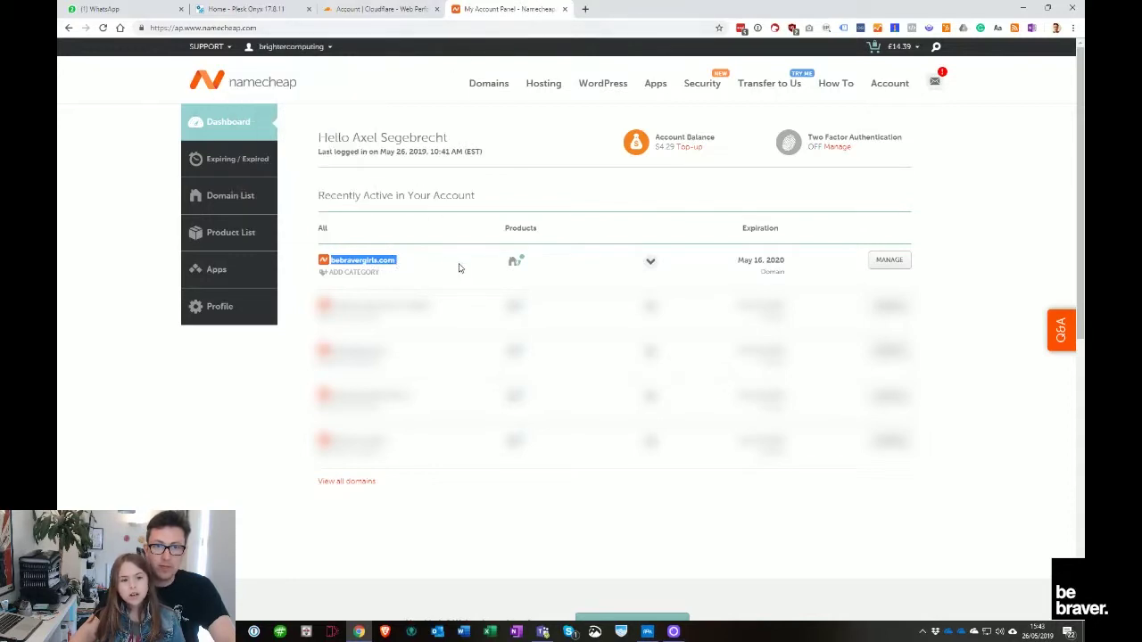
click(366, 259)
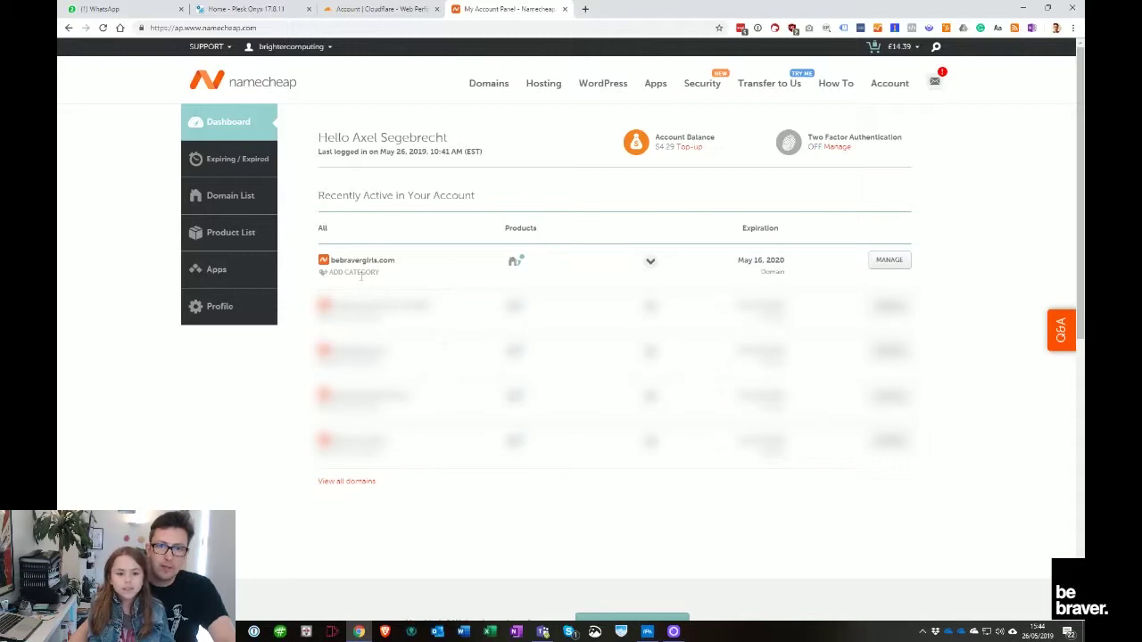
drag(396, 260, 328, 259)
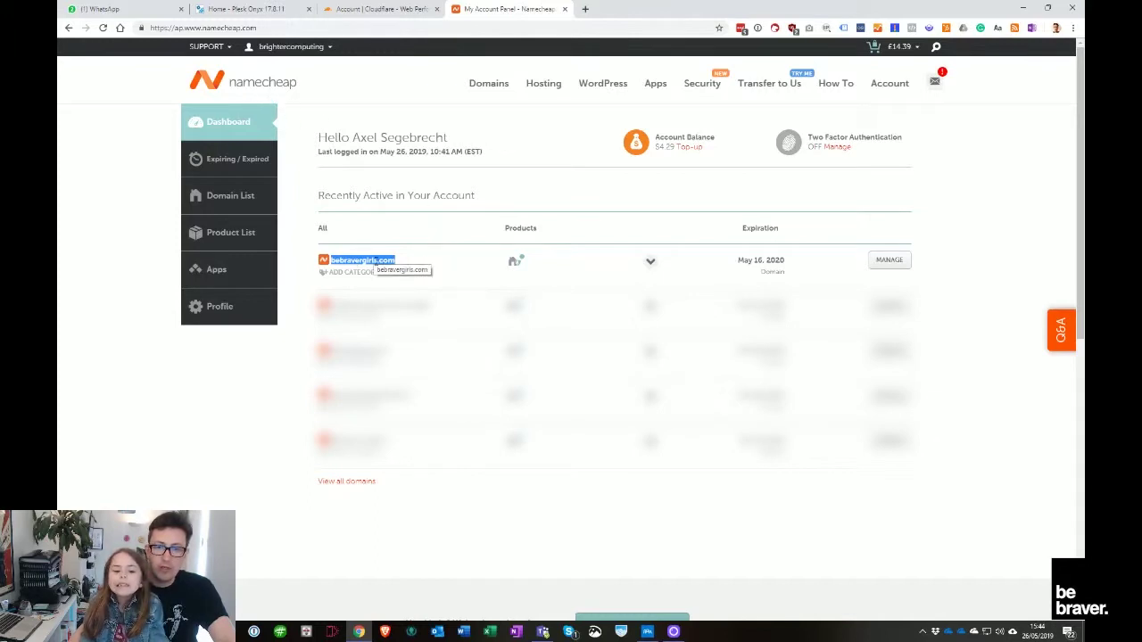
click(389, 269)
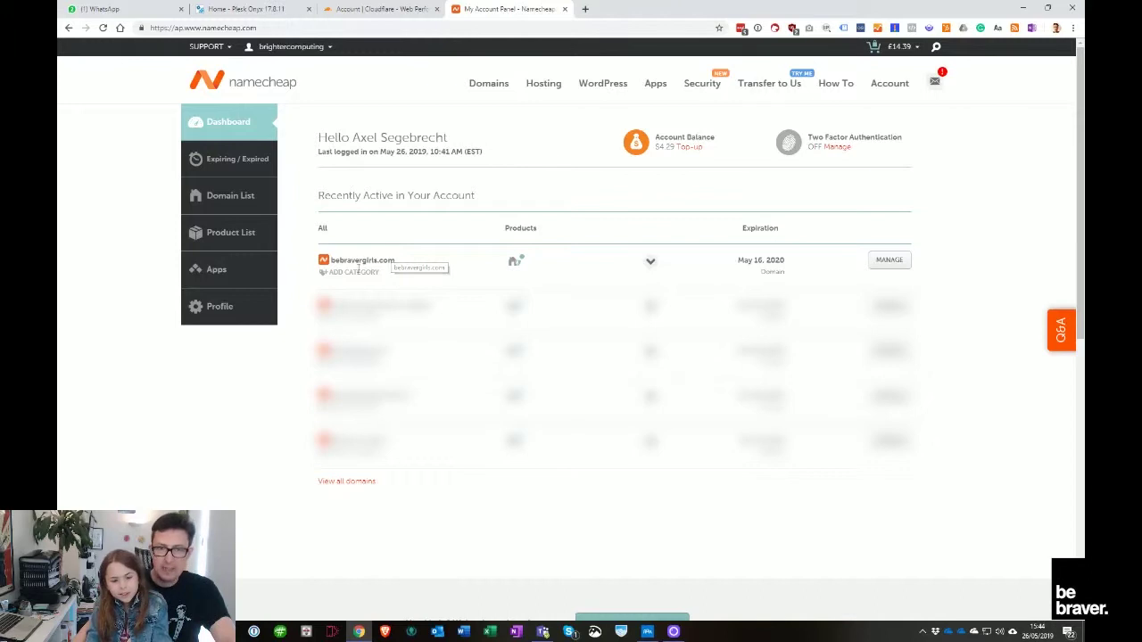
click(360, 9)
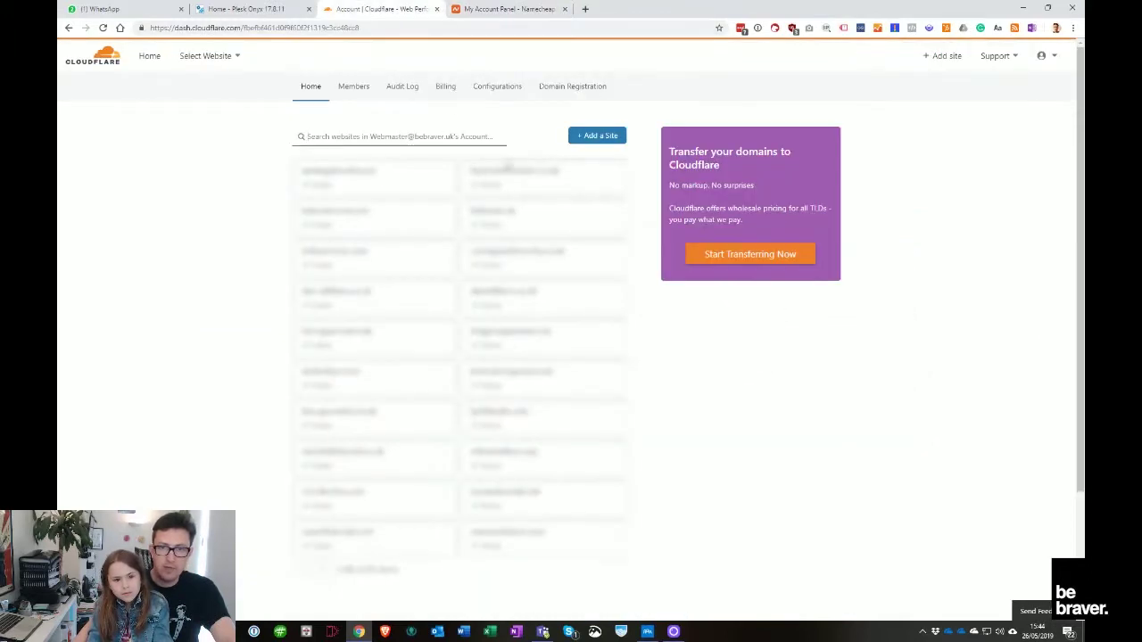
click(500, 9)
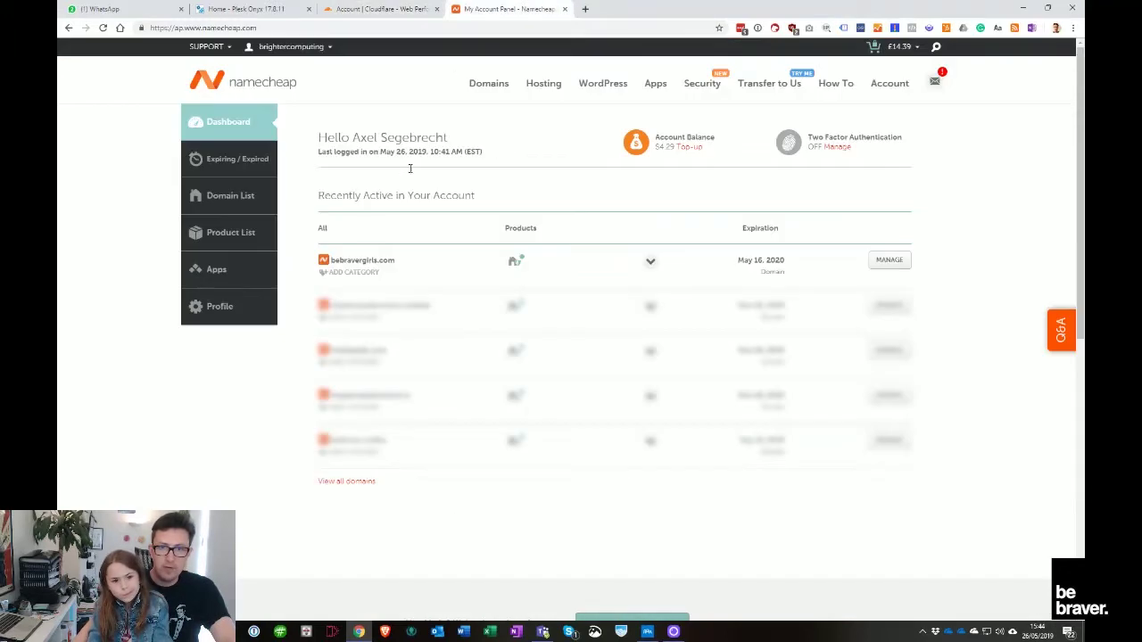
triple_click(349, 260)
right_click(384, 261)
click(401, 268)
Paste bebravergirls.com into Cloudflare's Add a Site field and submit it
click(375, 9)
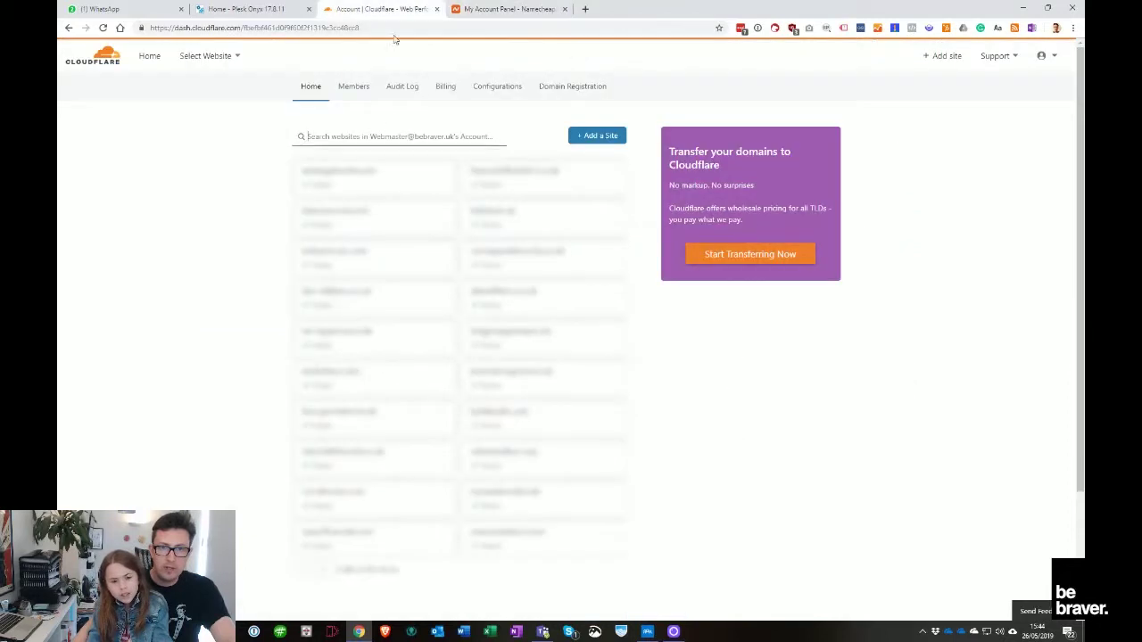
right_click(379, 137)
click(596, 136)
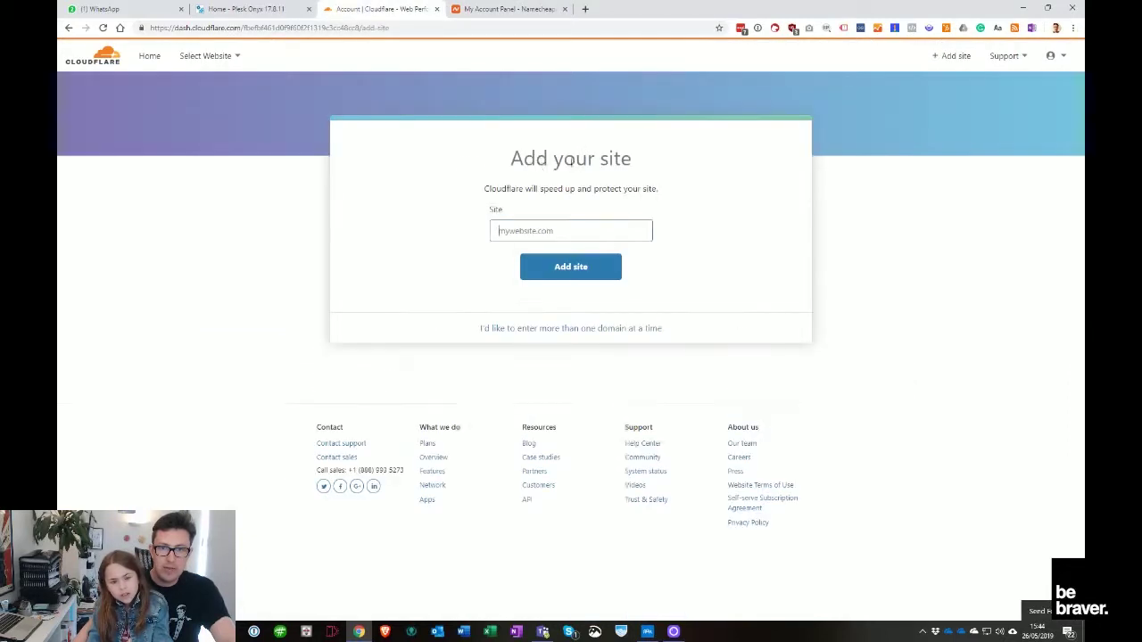
right_click(522, 225)
click(541, 298)
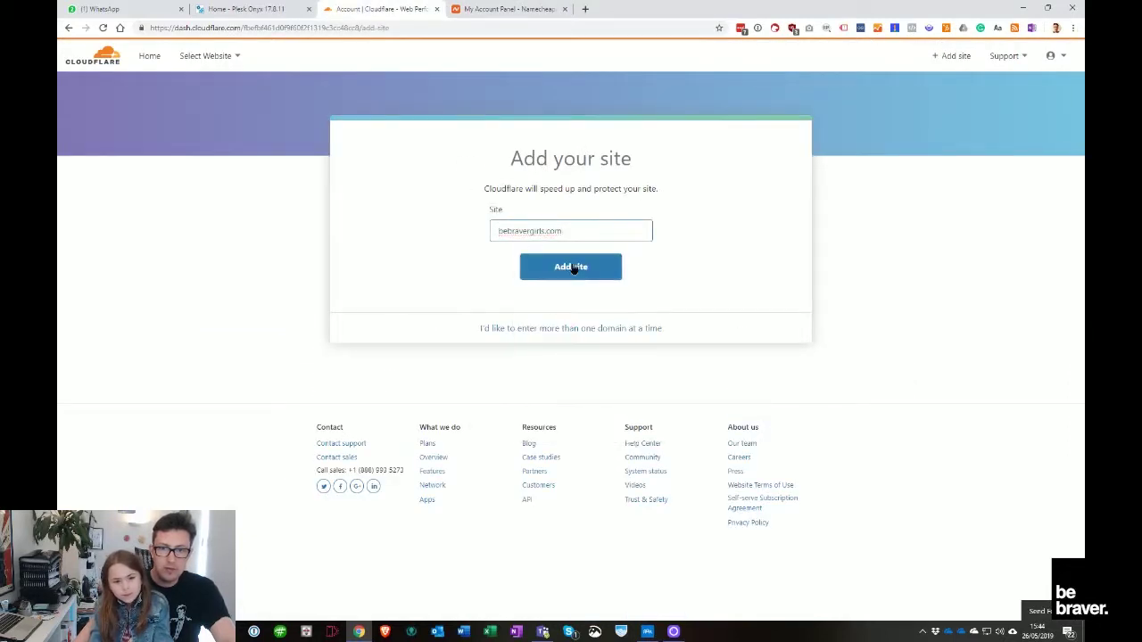
key(Return)
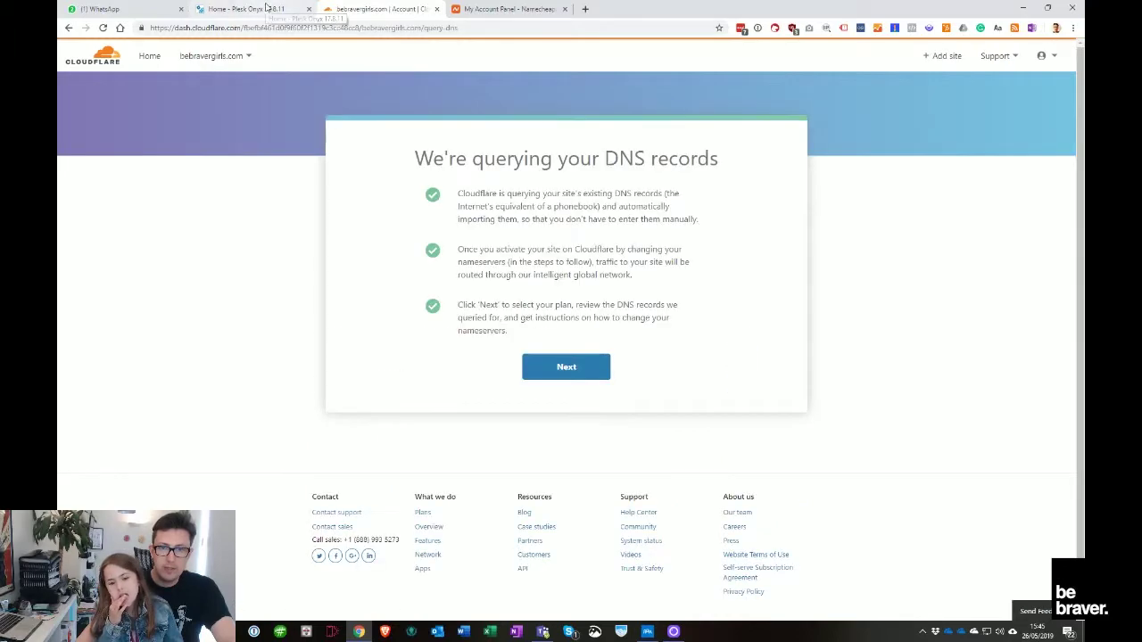
Choose Cloudflare's Free plan for bebravergirls.com and confirm it
click(565, 367)
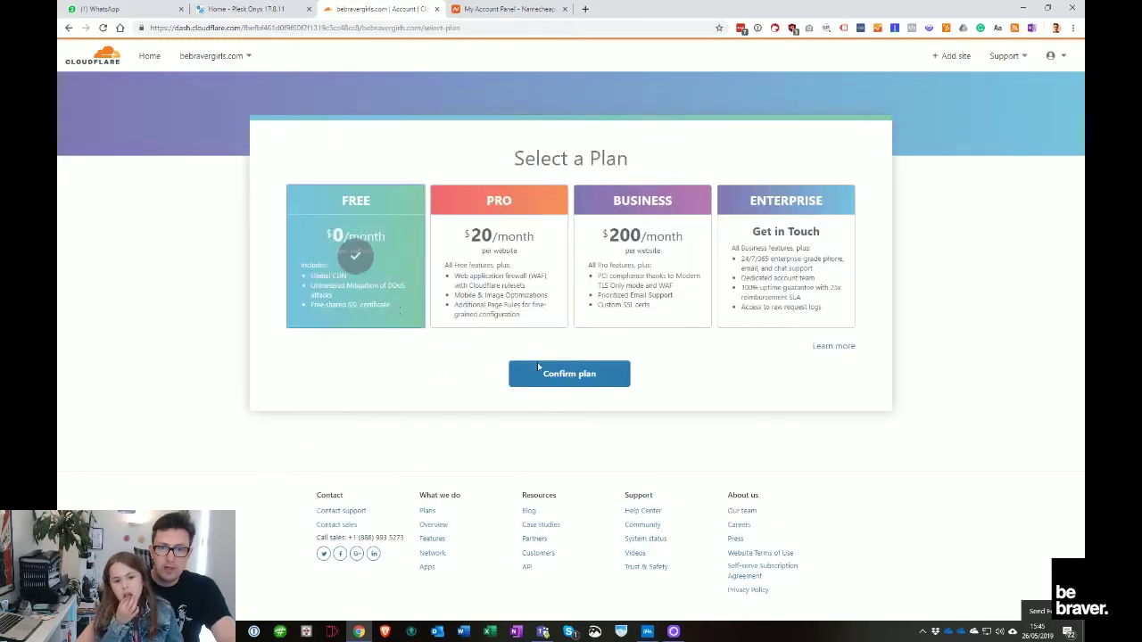
click(581, 381)
click(760, 387)
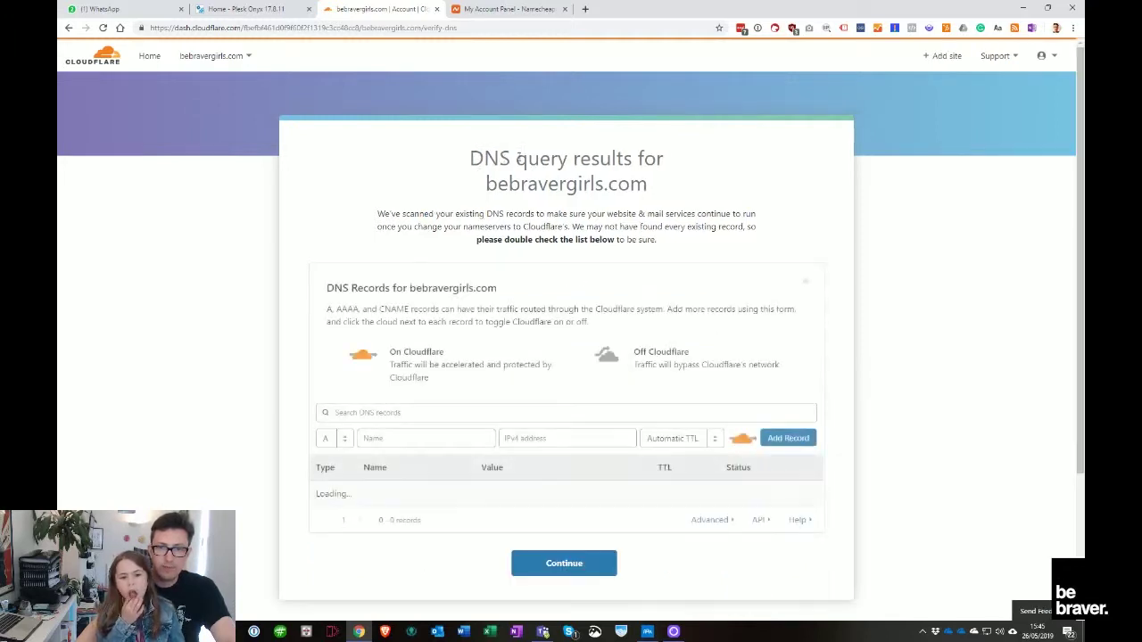
Accept the scanned DNS records and copy the first assigned Cloudflare nameserver
scroll(520, 259, down, 2)
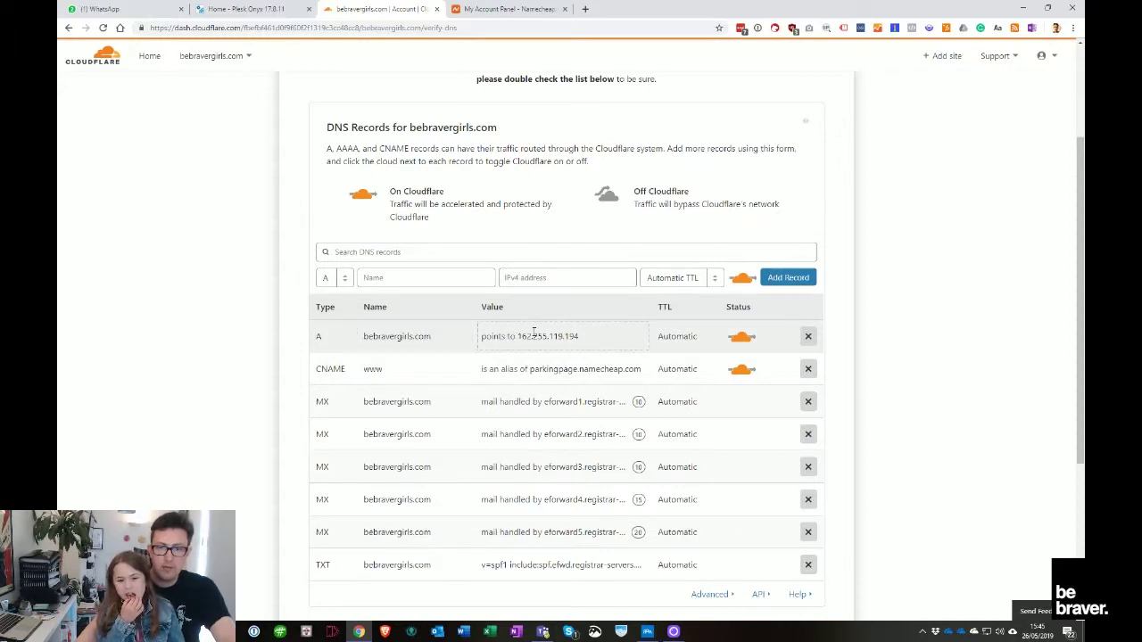
scroll(530, 334, down, 2)
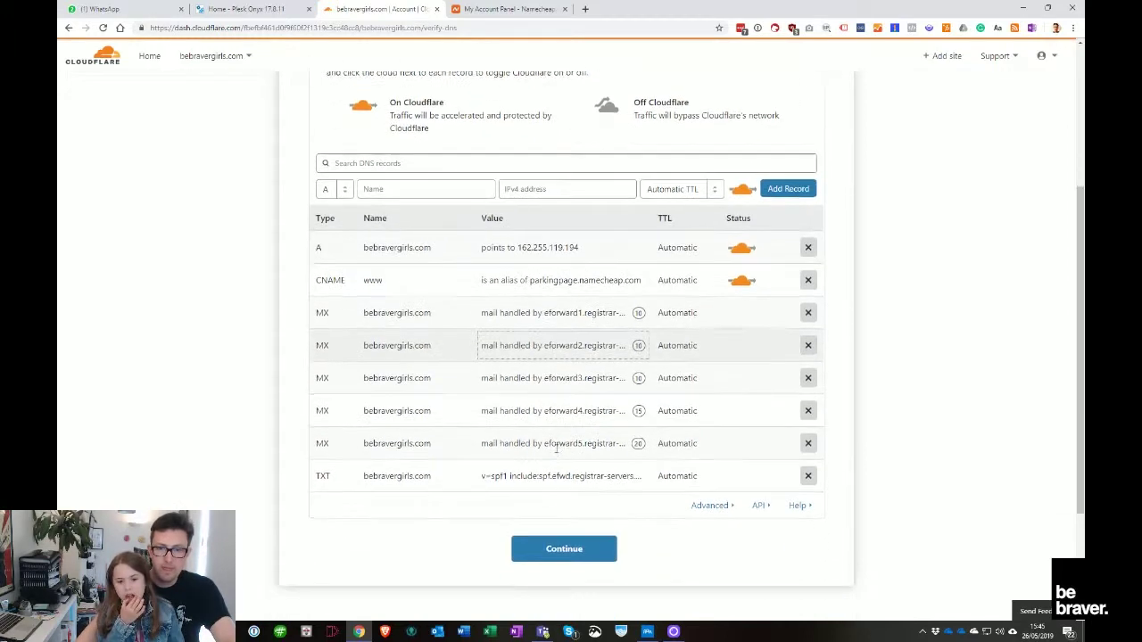
click(609, 539)
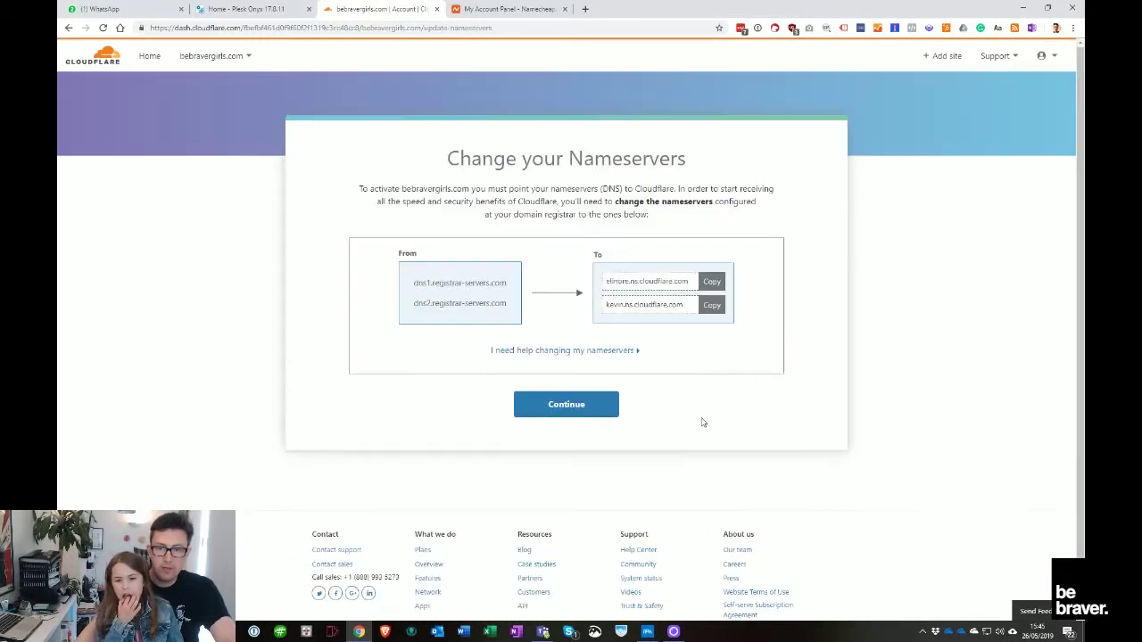
click(674, 283)
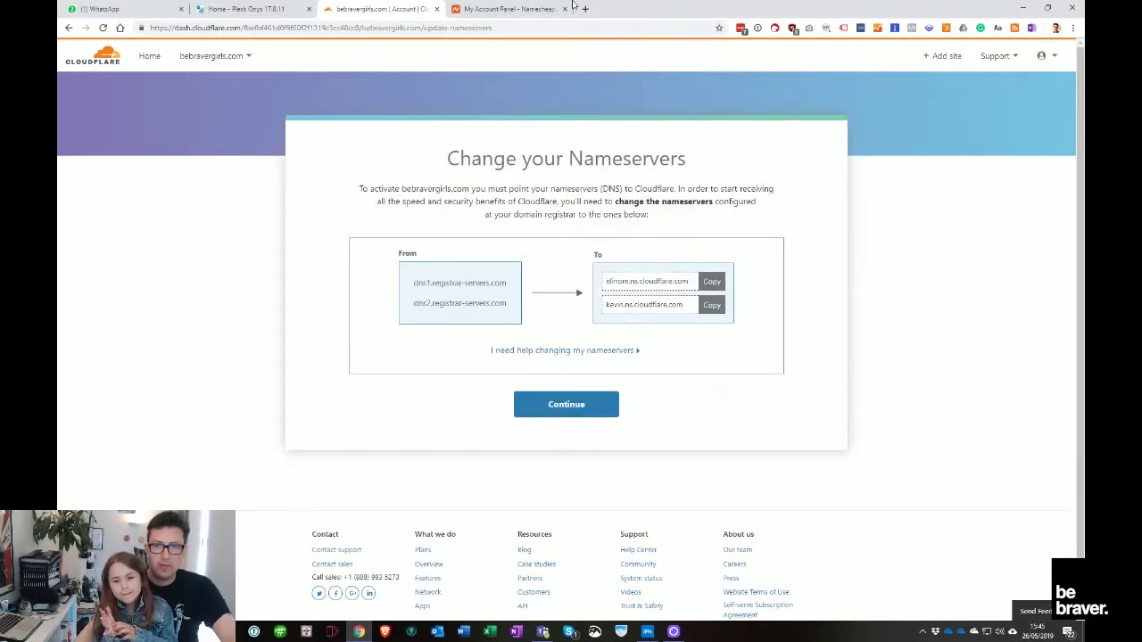
Switch bebravergirls.com to Custom DNS in Namecheap and paste elinore.ns.cloudflare.com as the first nameserver
click(535, 9)
click(890, 260)
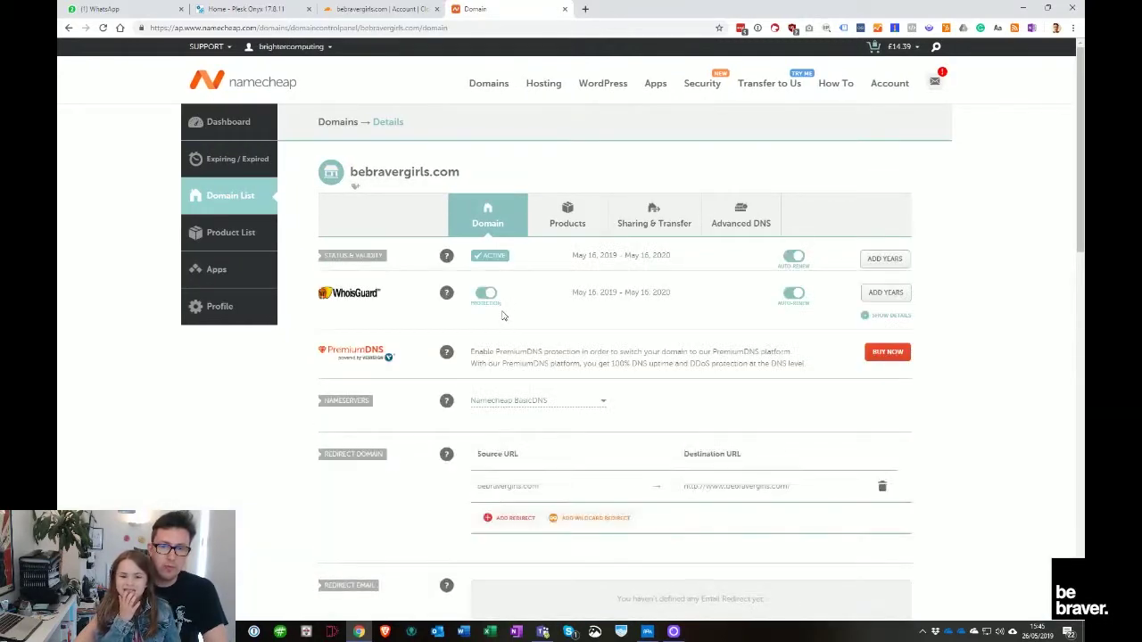
click(550, 400)
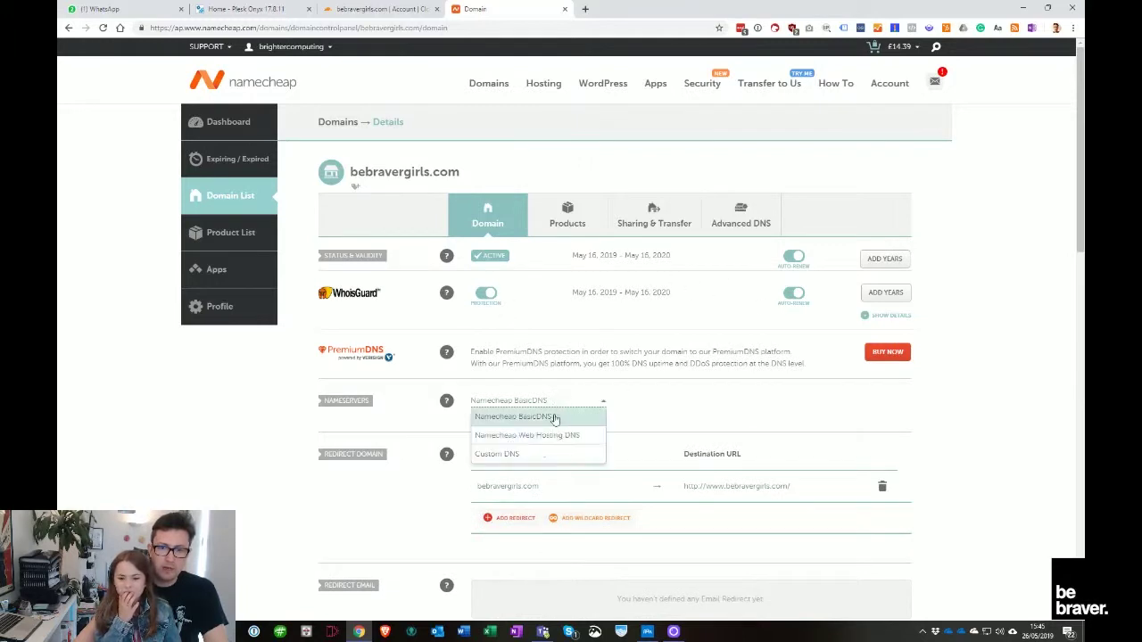
click(540, 457)
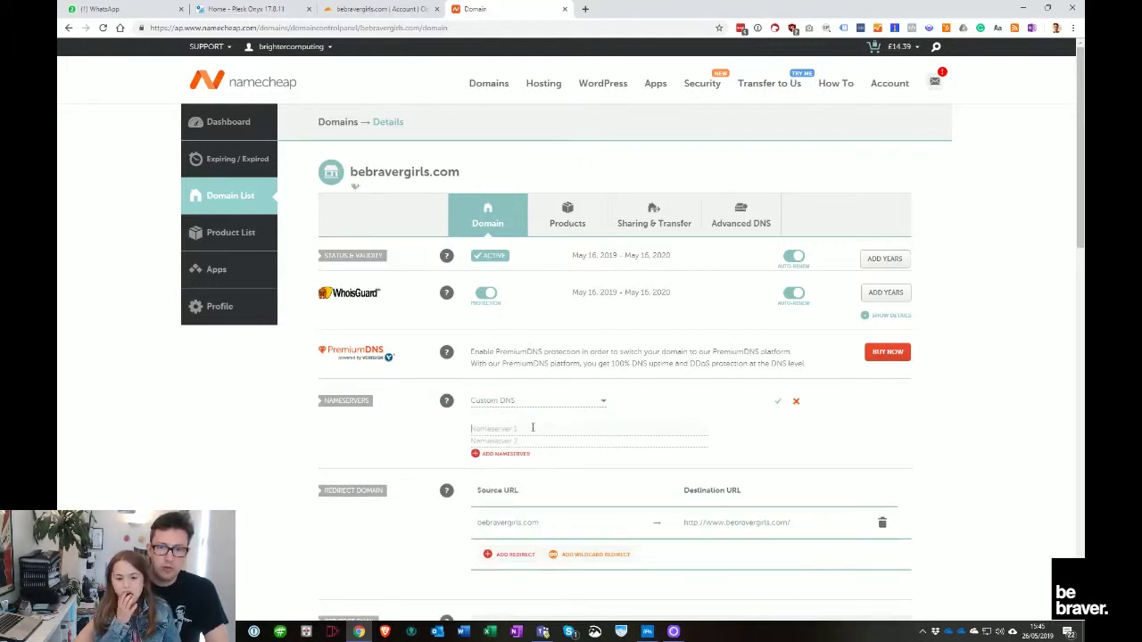
key(ctrl+v)
Add kevin.ns.cloudflare.com as the second nameserver, save, and finish Cloudflare's nameserver setup
click(382, 9)
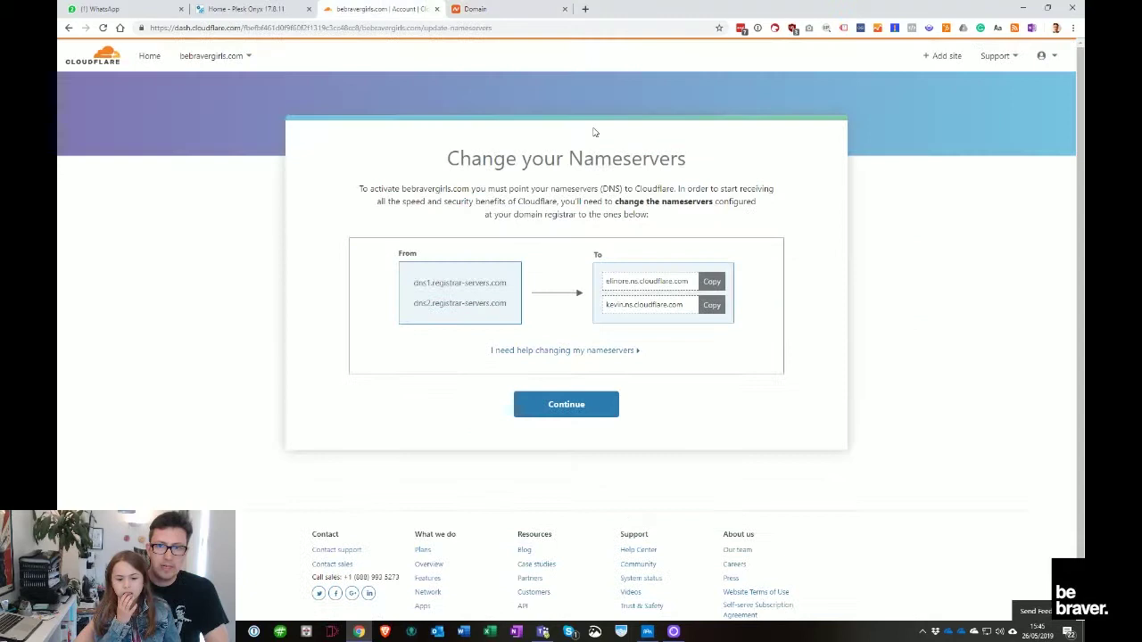
click(712, 303)
click(482, 9)
click(508, 440)
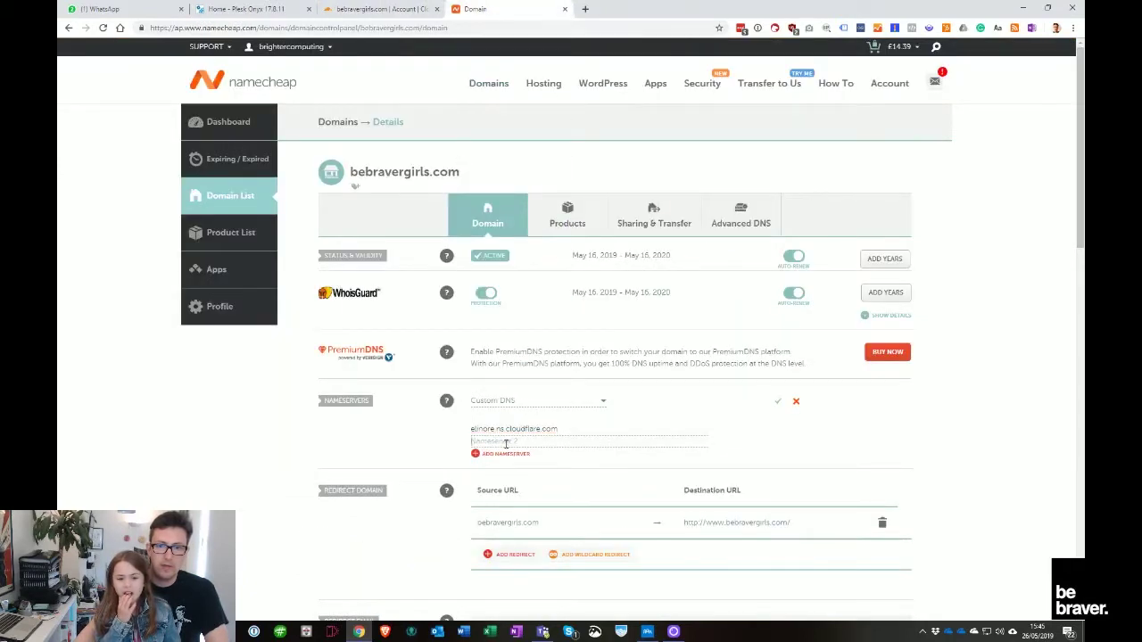
key(ctrl+v)
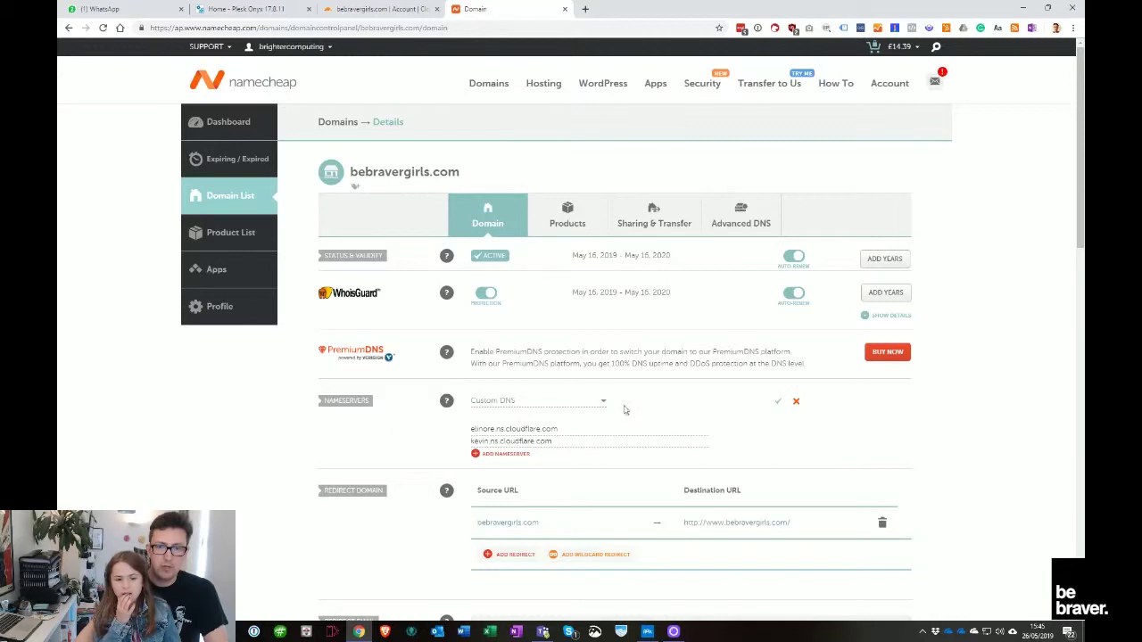
click(778, 402)
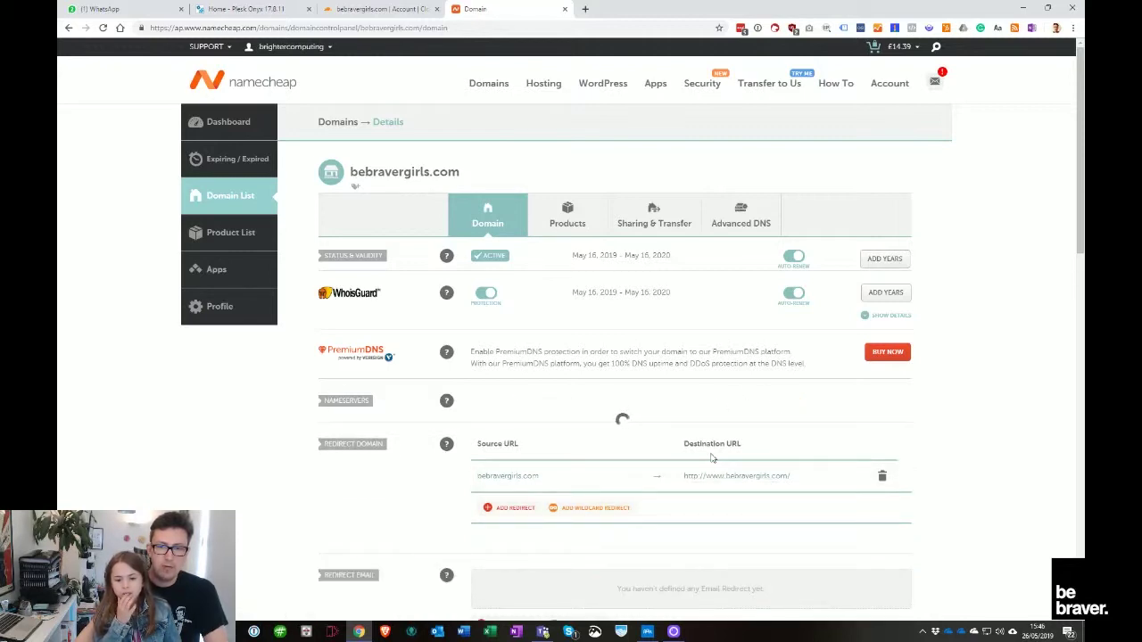
click(380, 9)
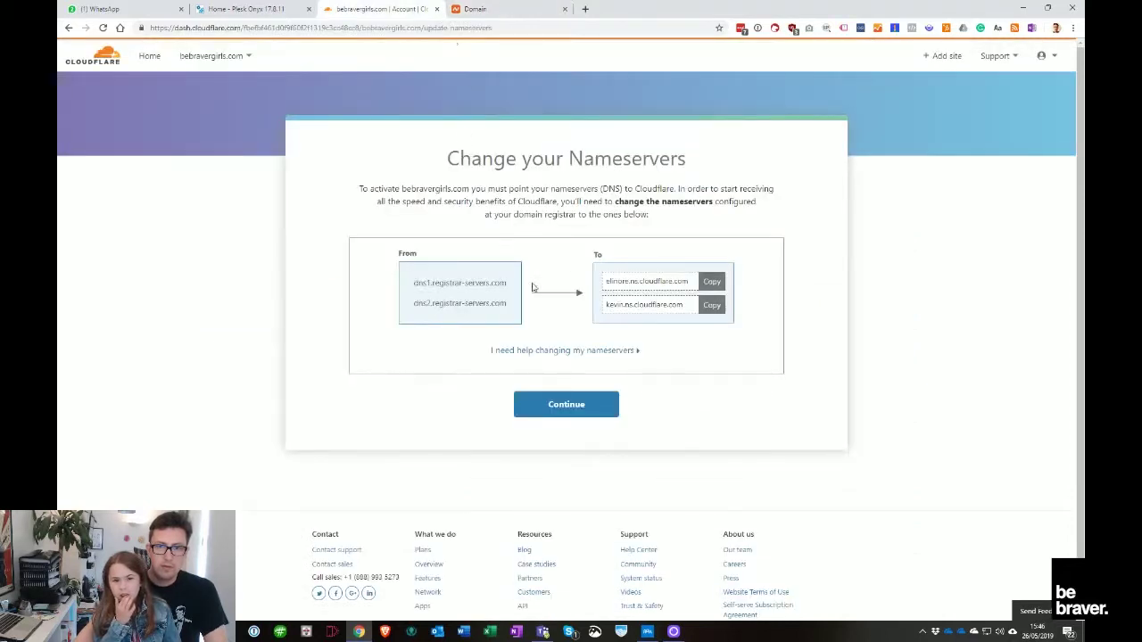
click(576, 406)
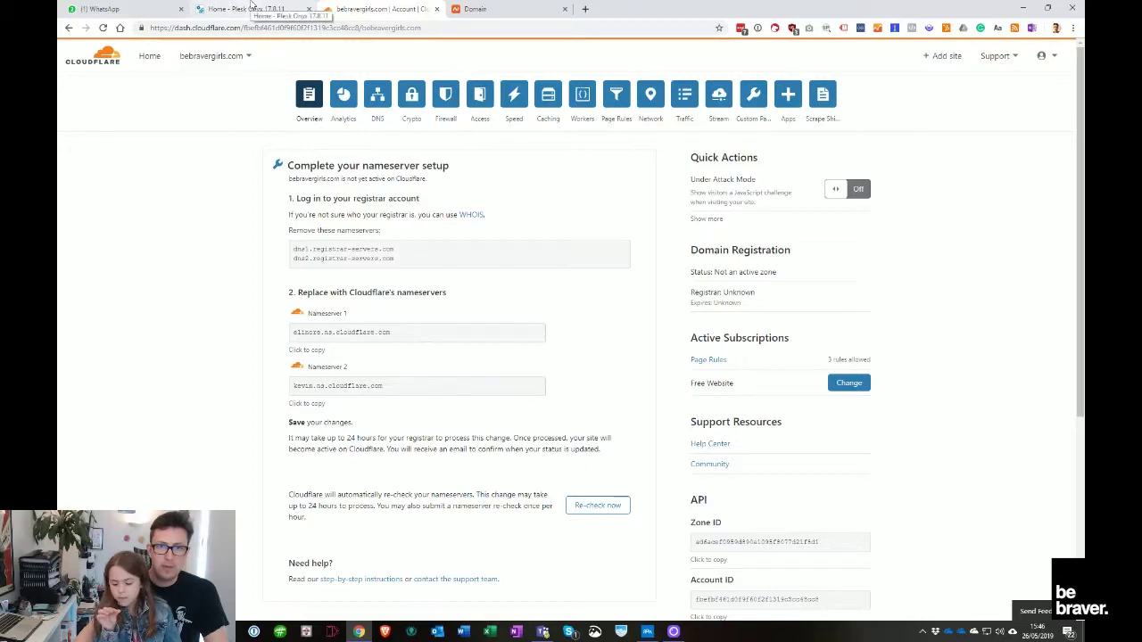
Review Cloudflare's imported DNS records for bebravergirls.com, then go to the Plesk Onyx home page
click(455, 8)
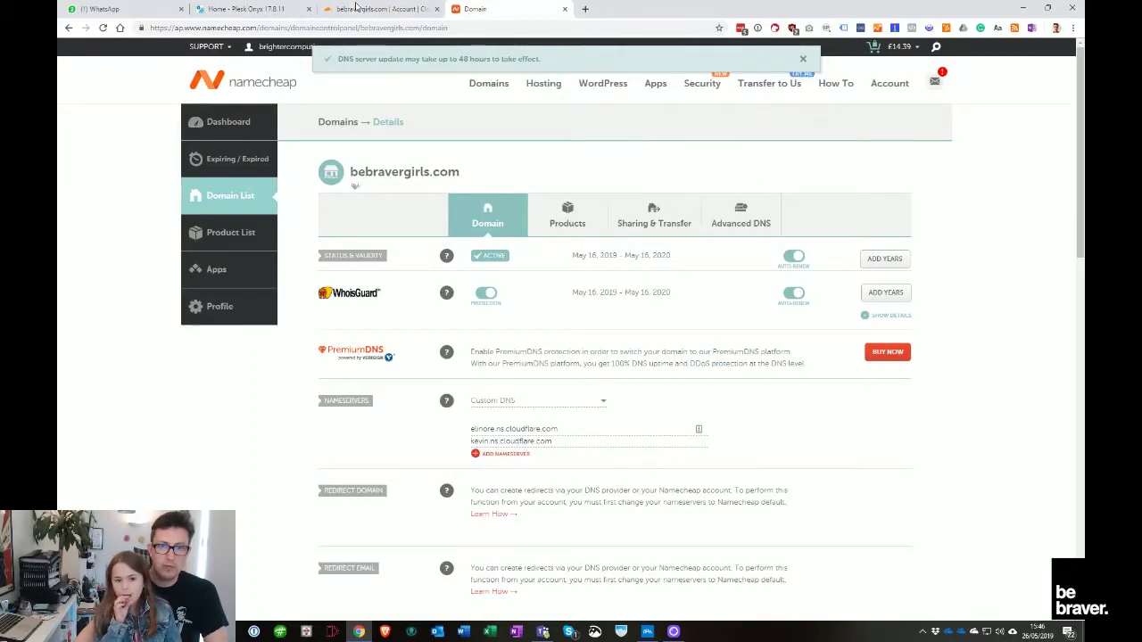
click(355, 7)
click(267, 8)
click(499, 9)
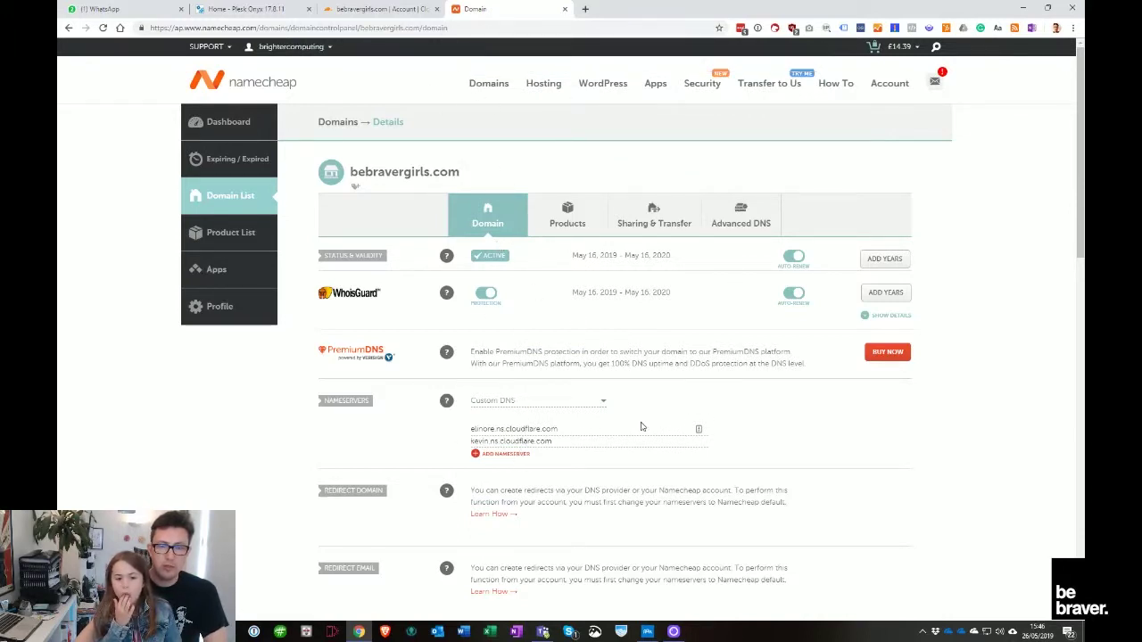
click(391, 13)
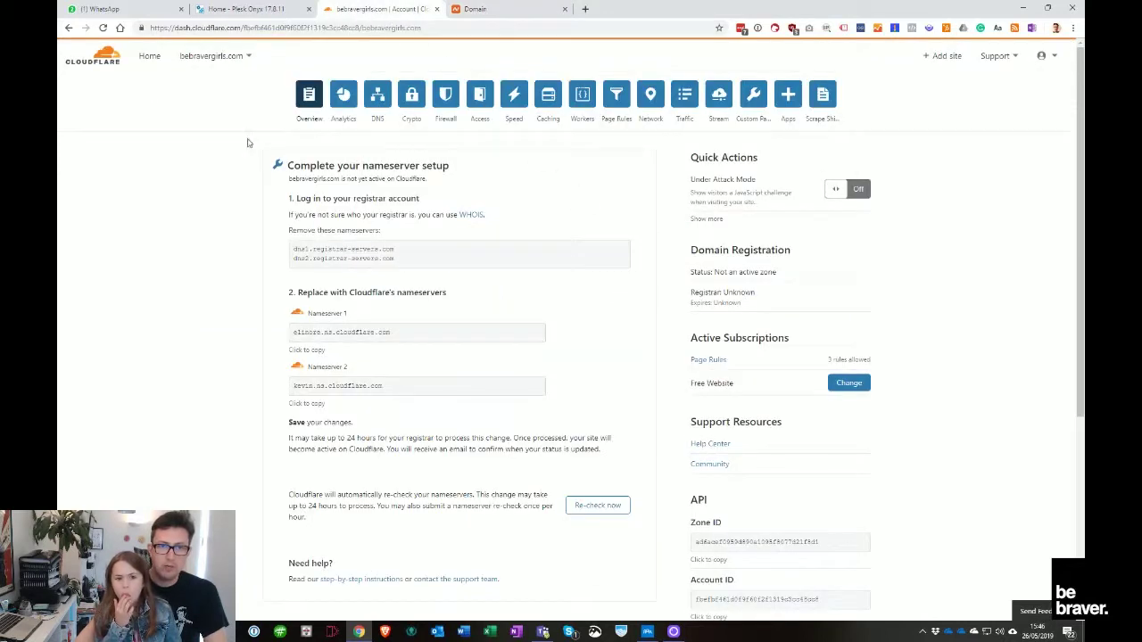
click(379, 96)
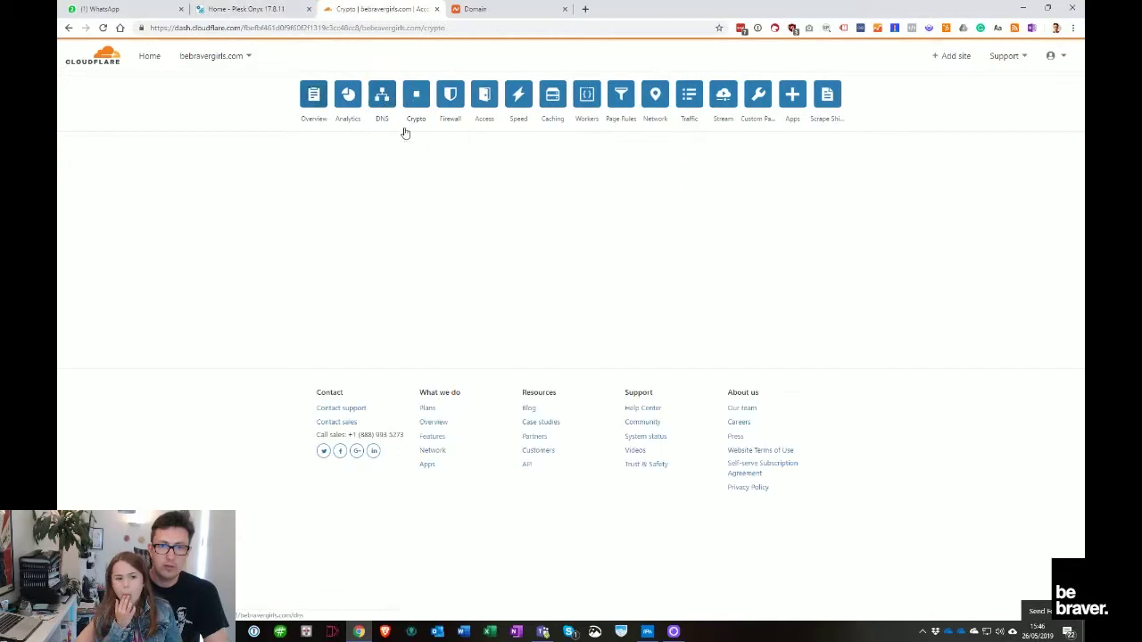
scroll(464, 275, down, 2)
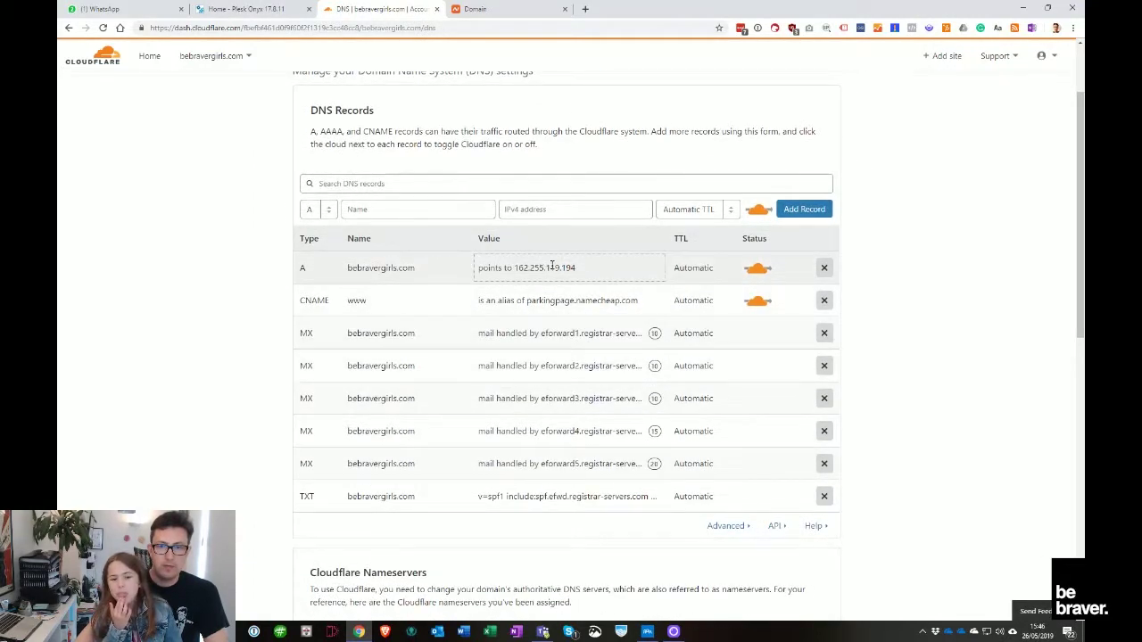
click(249, 9)
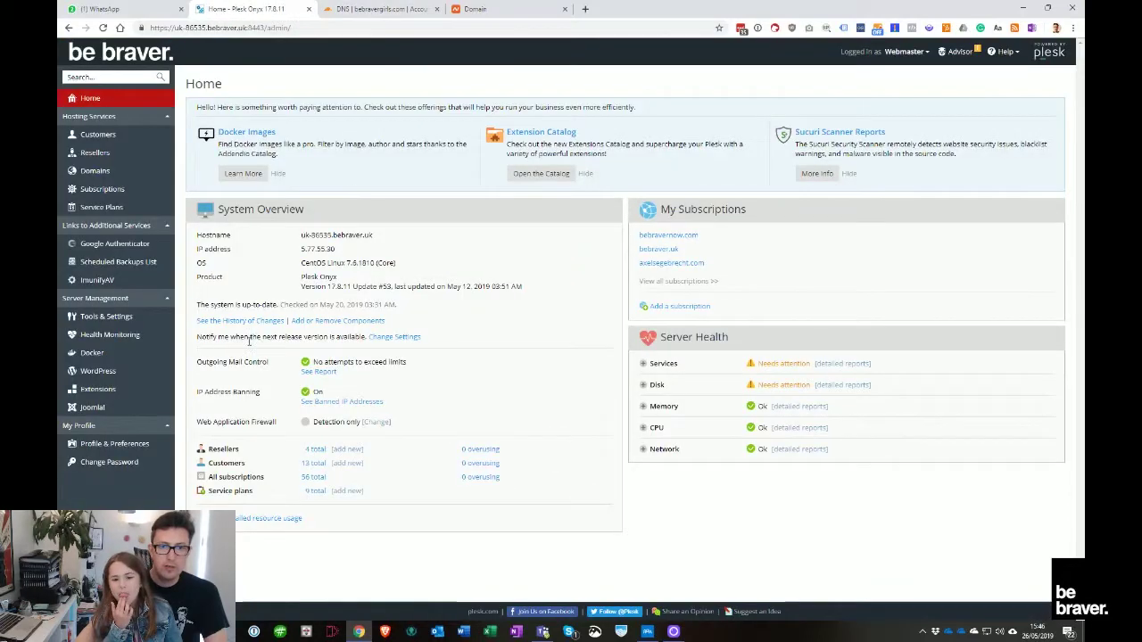
Start a new Plesk subscription with bebravergirls.com as its domain name
click(118, 191)
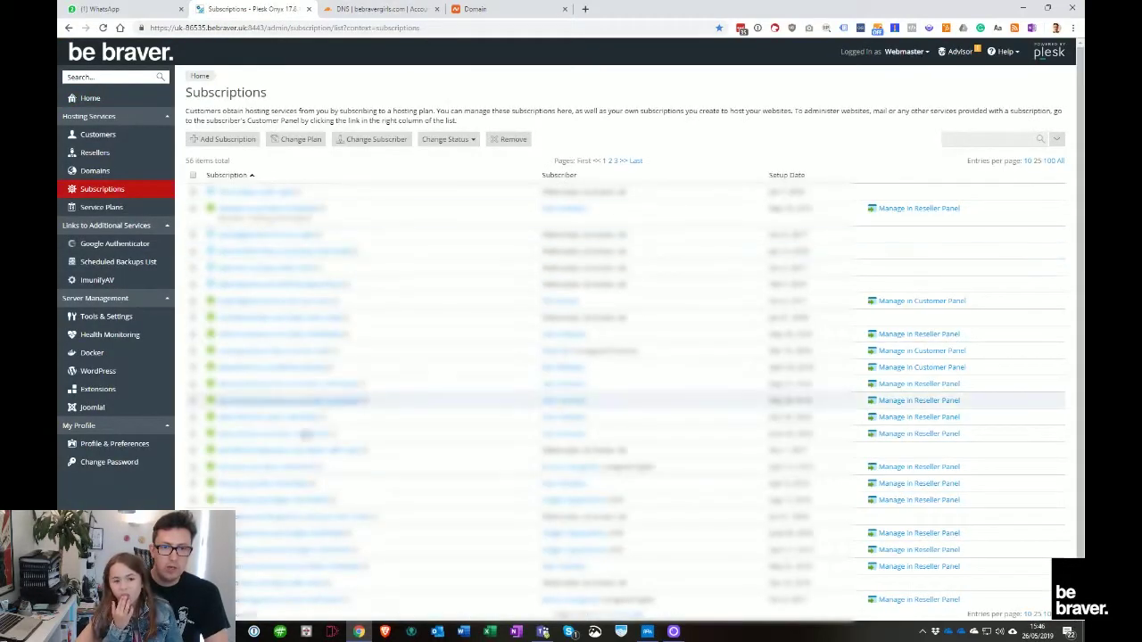
click(232, 143)
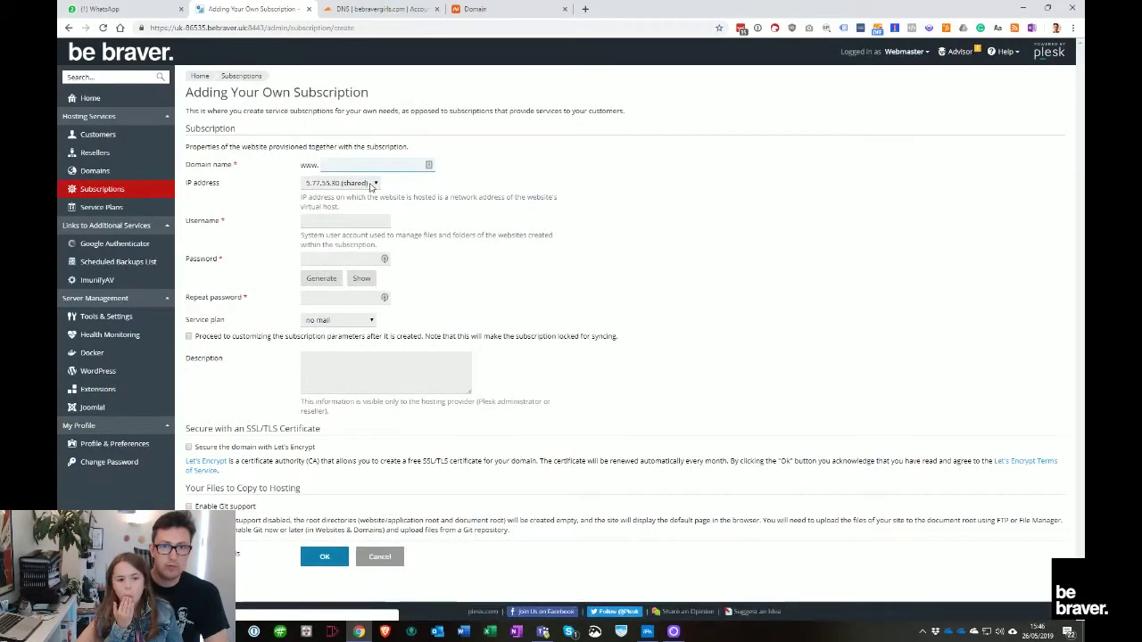
key(ctrl+v)
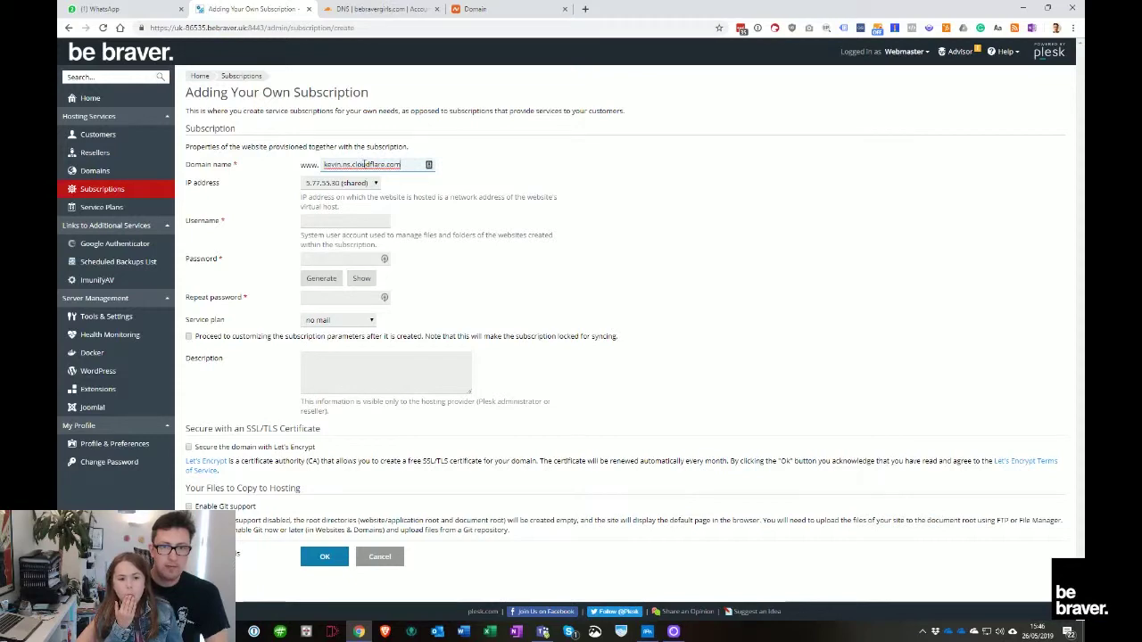
key(ctrl+z)
click(473, 9)
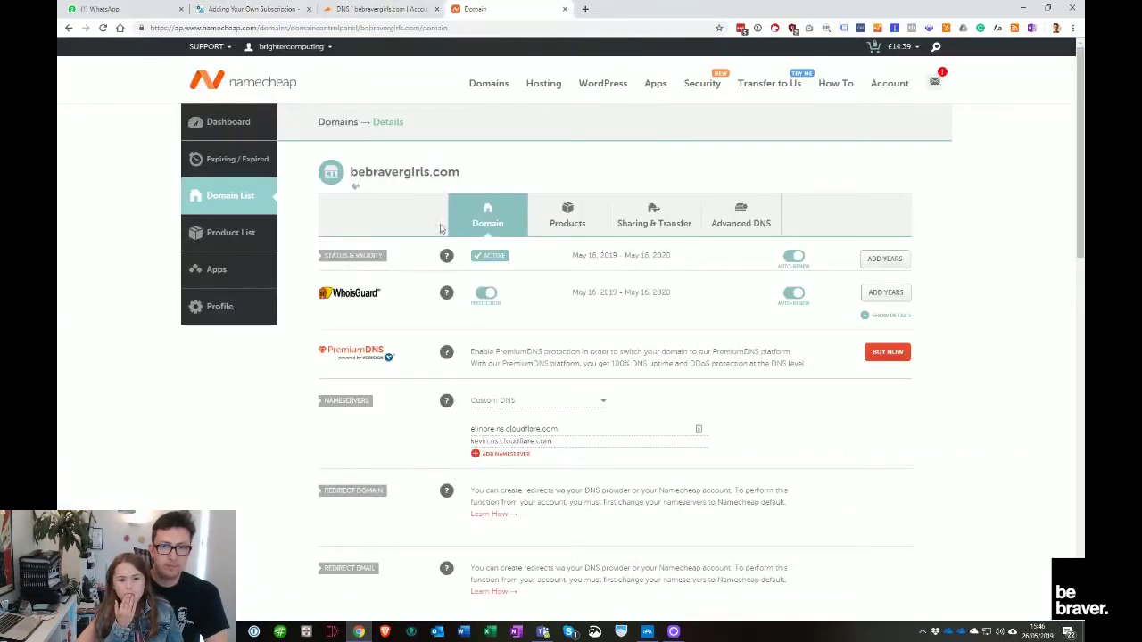
drag(460, 172, 349, 172)
key(ctrl+c)
click(284, 6)
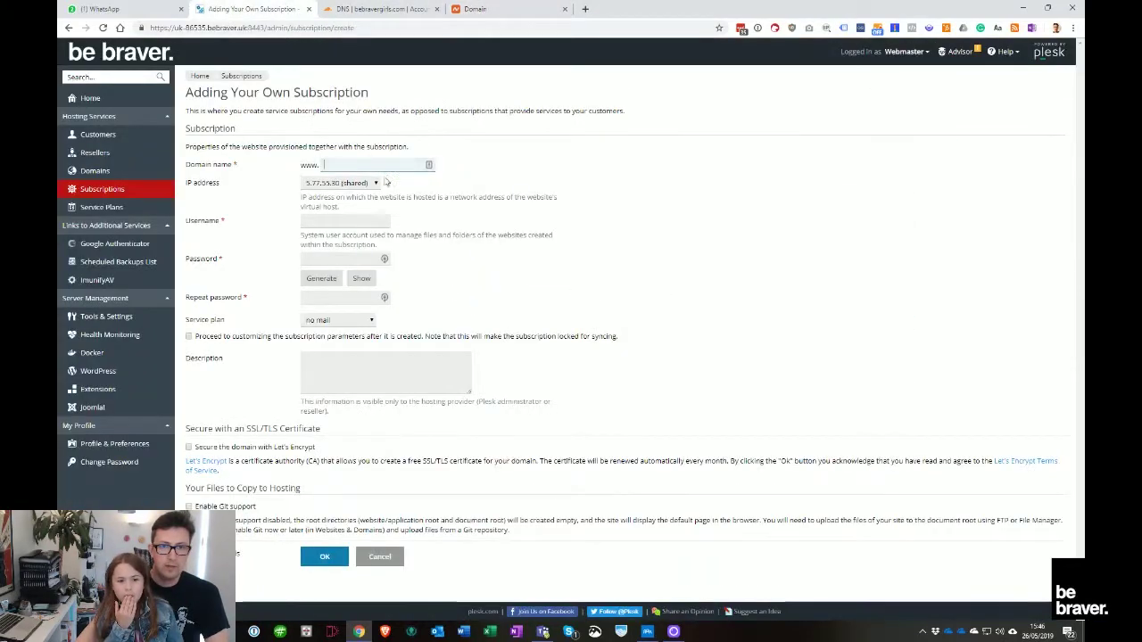
key(ctrl+v)
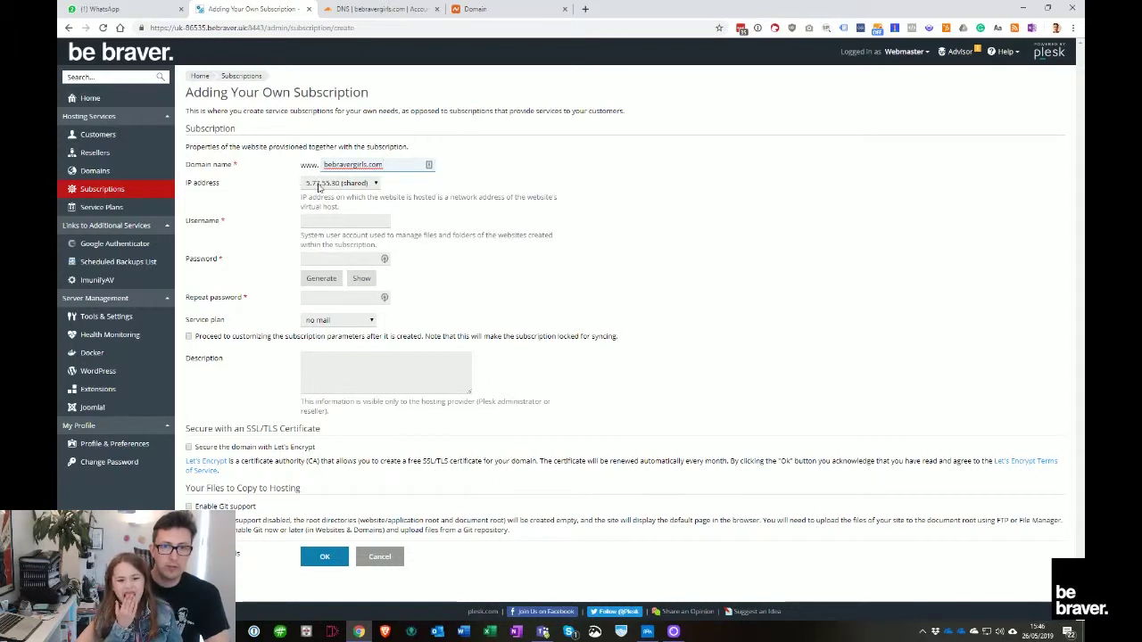
Keep the shared IP, set a username, generate a password, choose the Performance plan, and create it
click(321, 183)
click(344, 194)
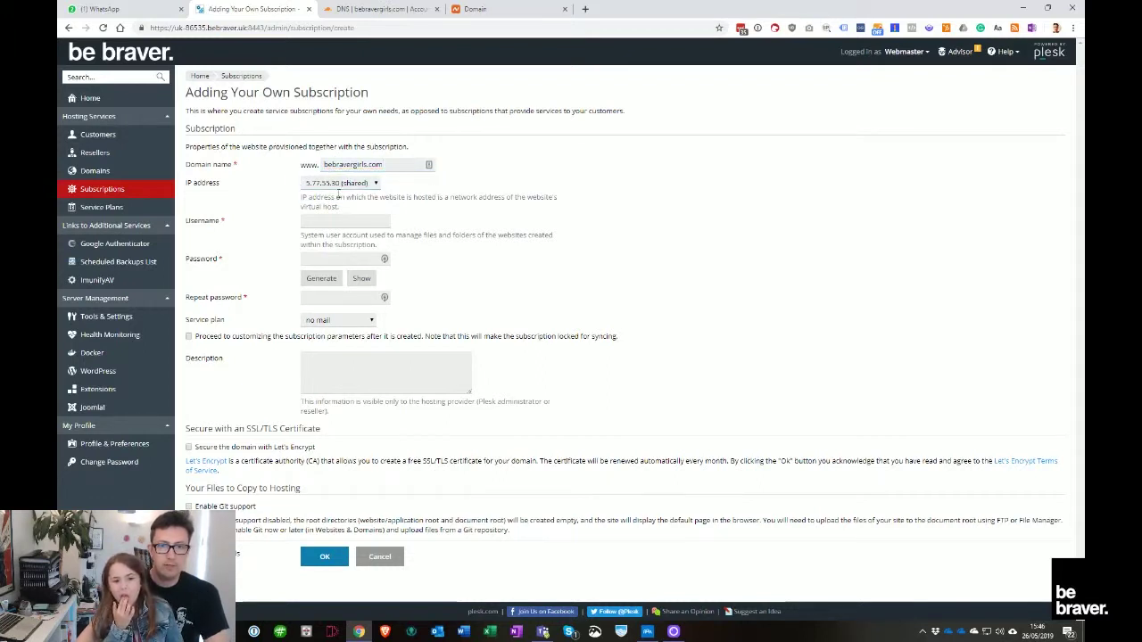
click(376, 226)
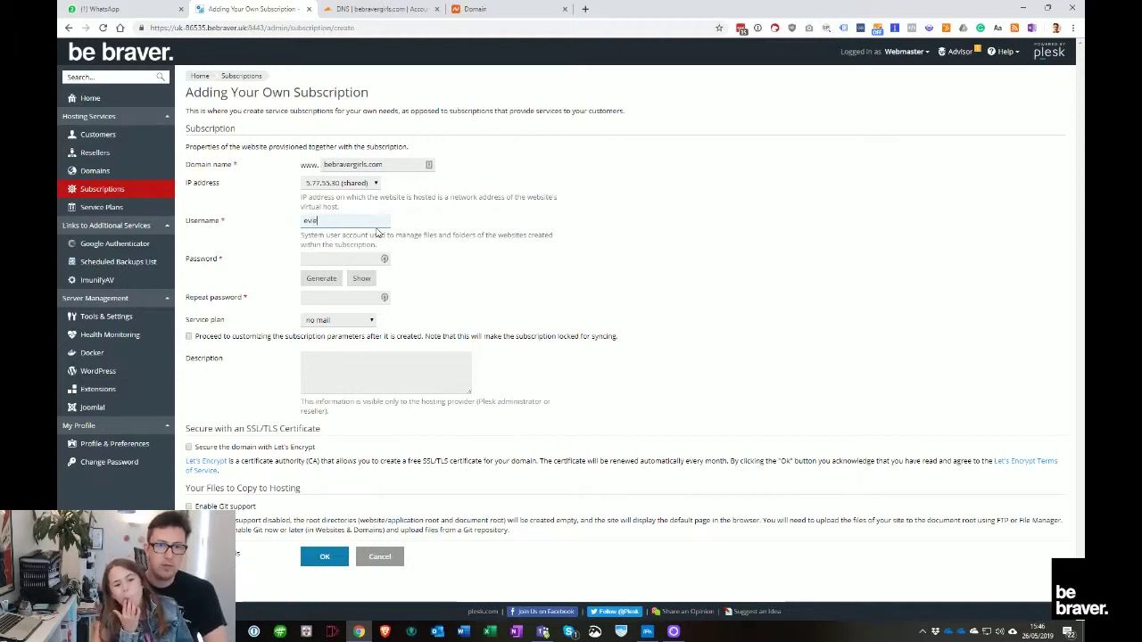
click(322, 278)
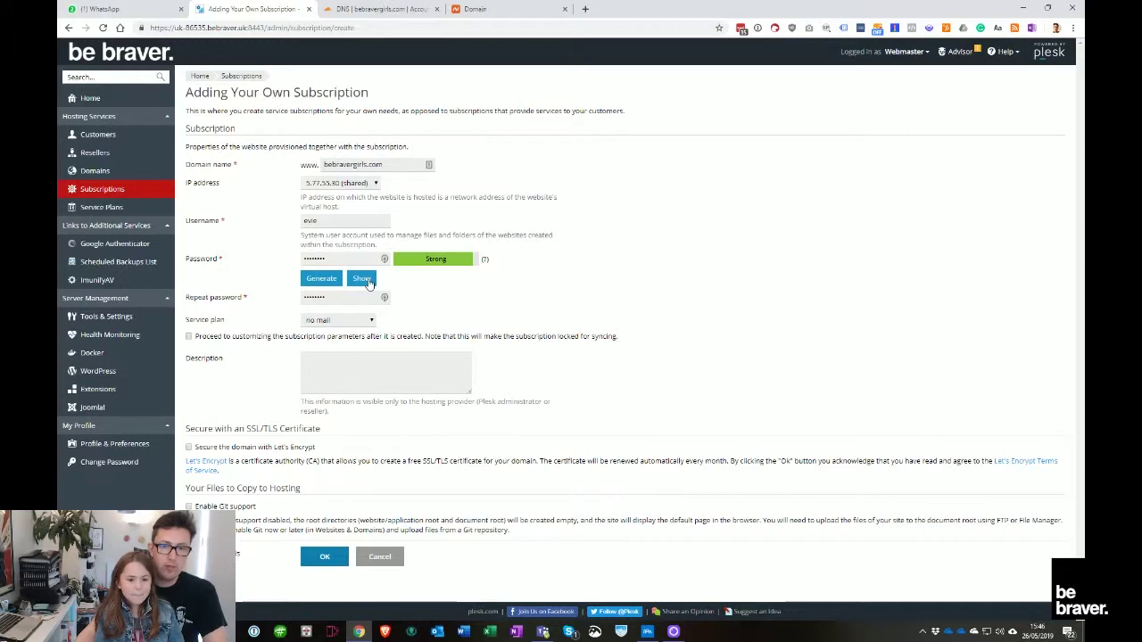
click(361, 279)
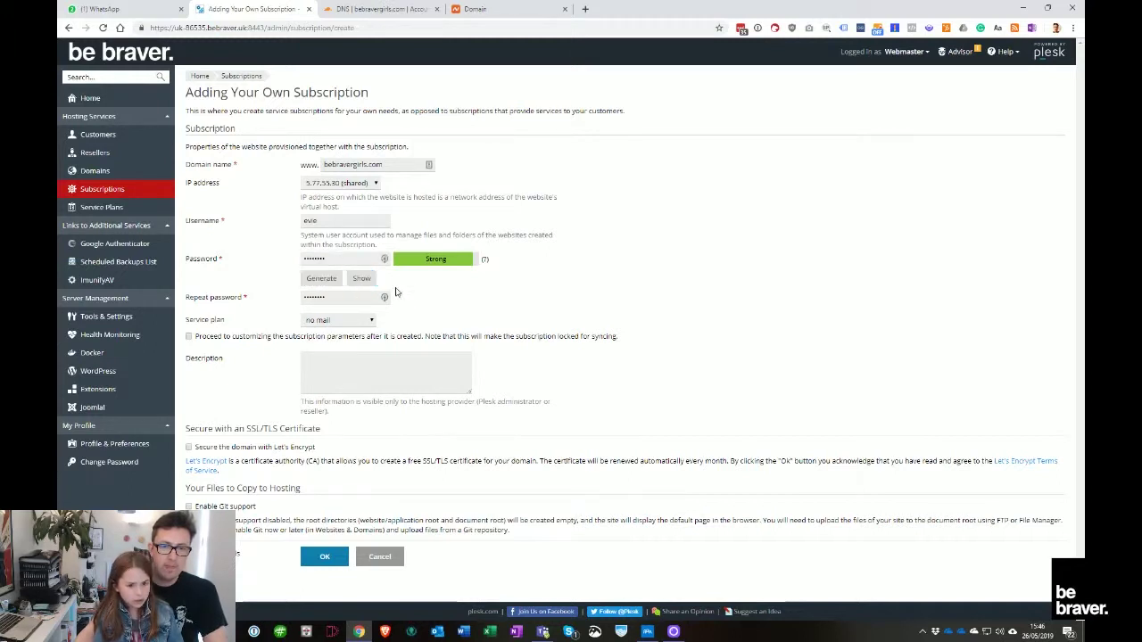
click(323, 321)
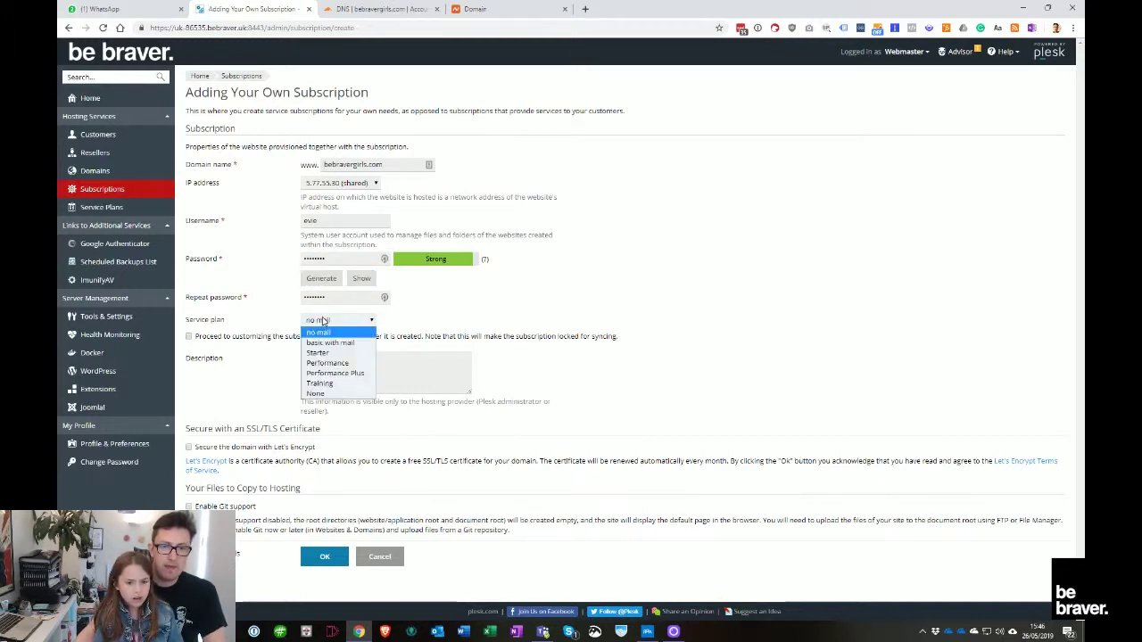
click(340, 363)
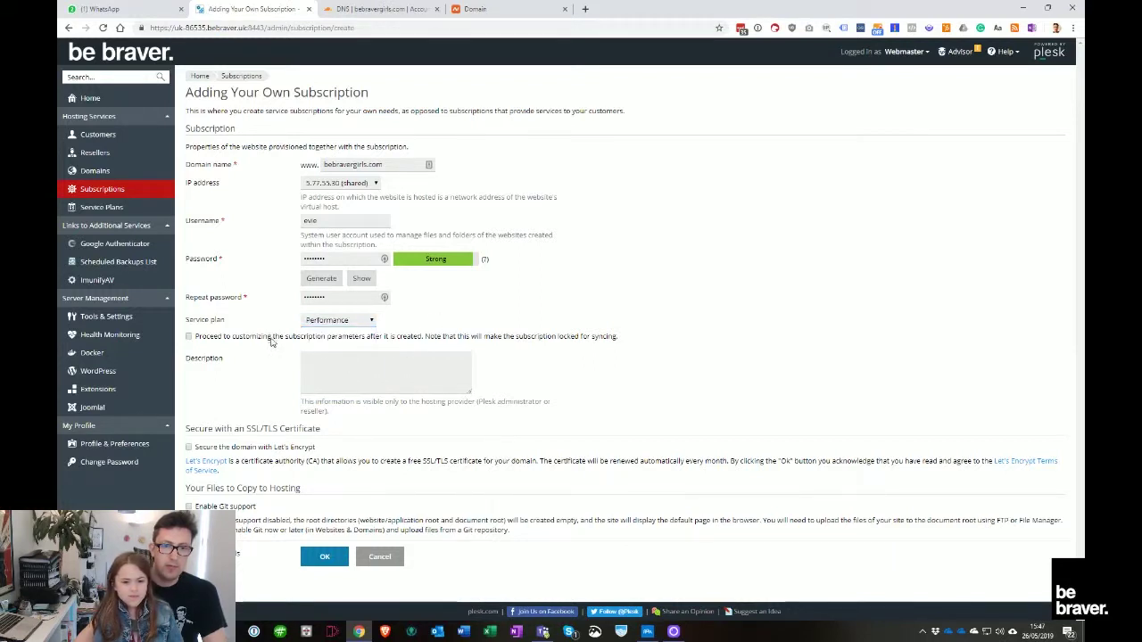
click(246, 448)
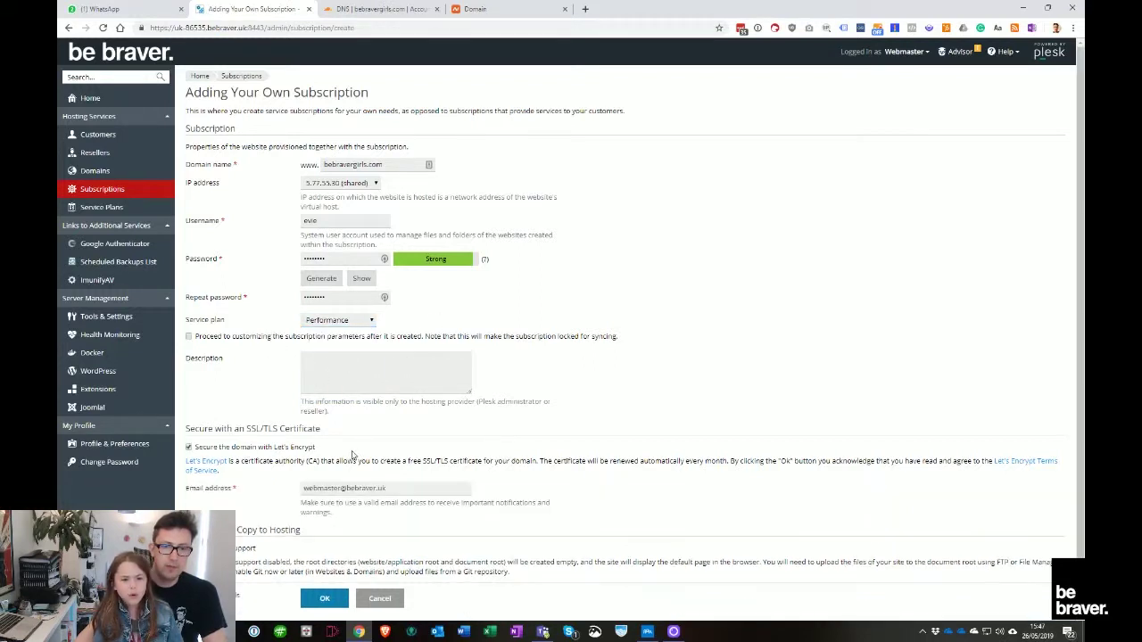
click(284, 448)
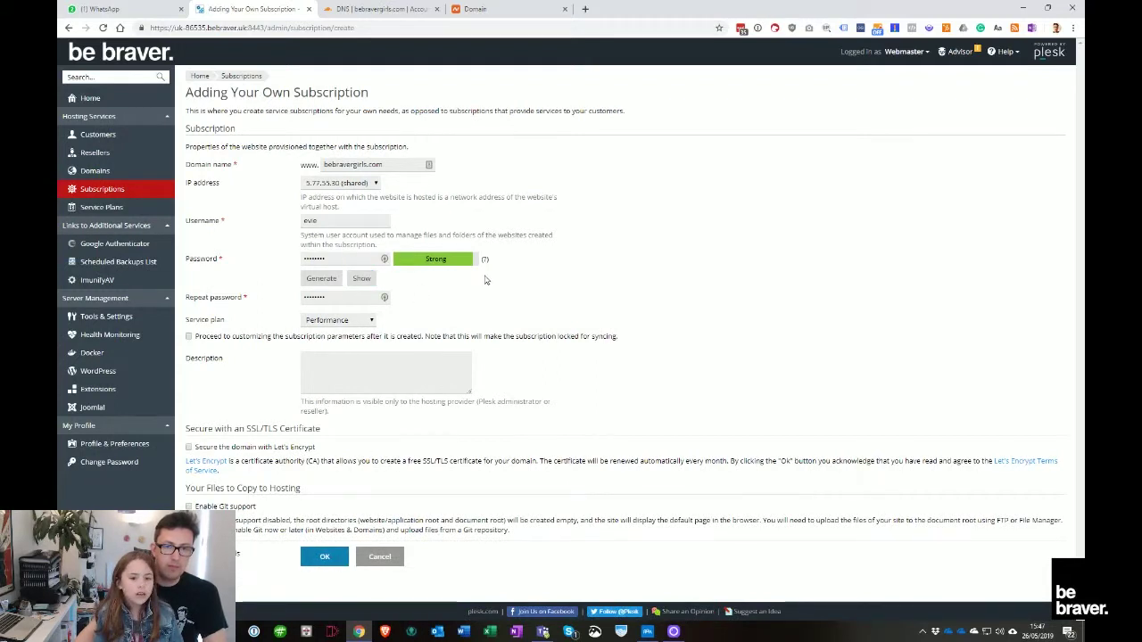
click(330, 559)
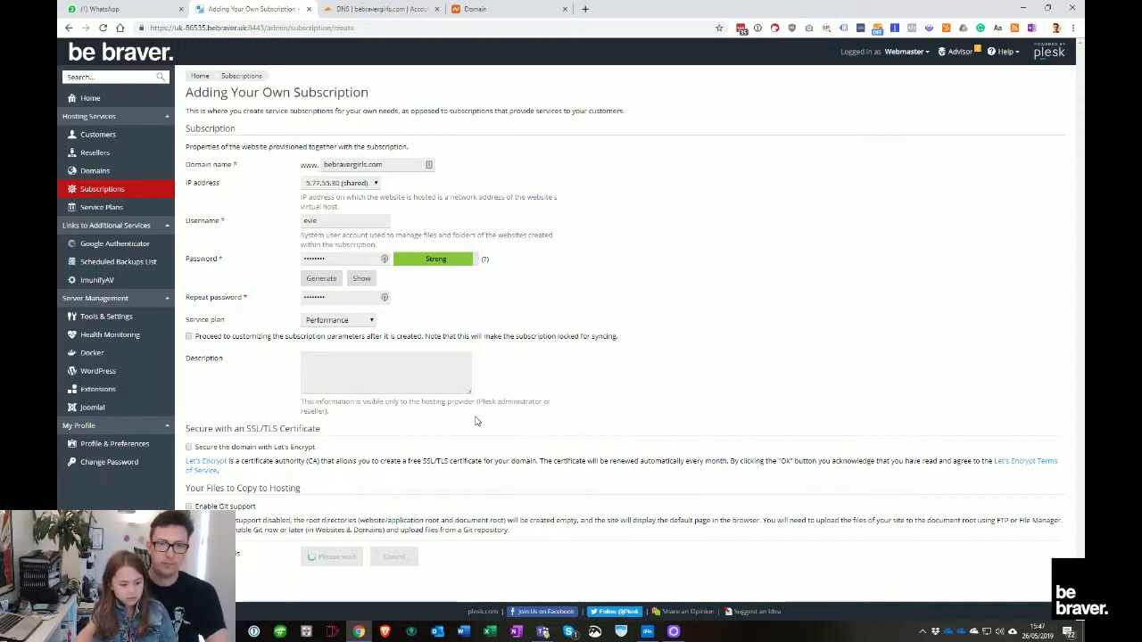
Copy the bebravergirls.com subscription's IP address 5.77.55.30 for use in Cloudflare
click(358, 7)
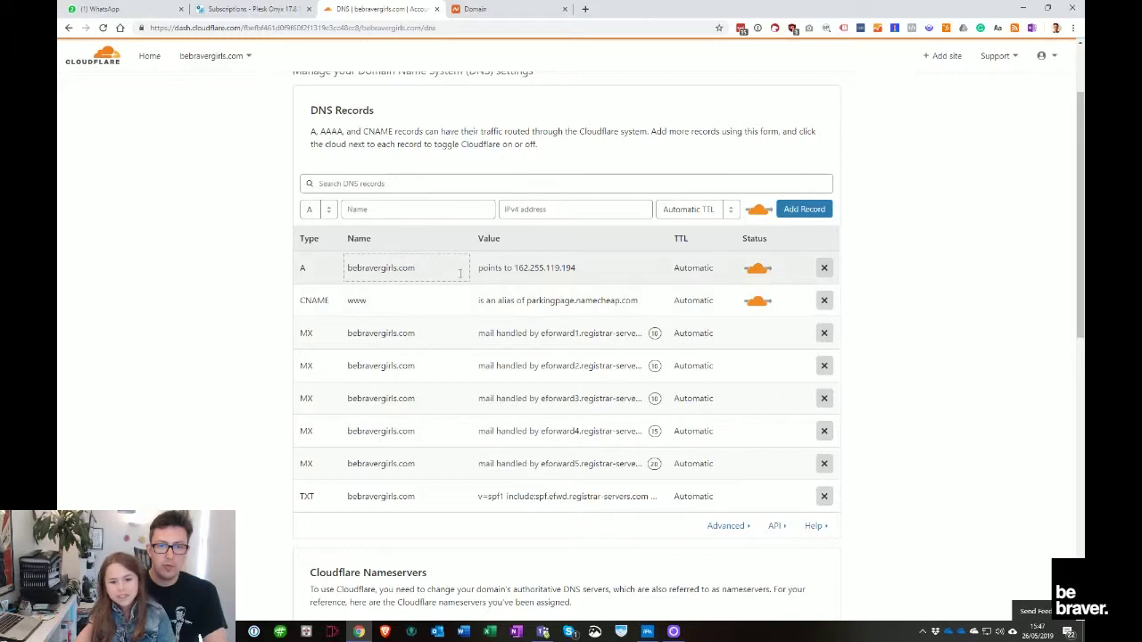
key(ctrl+shift+Tab)
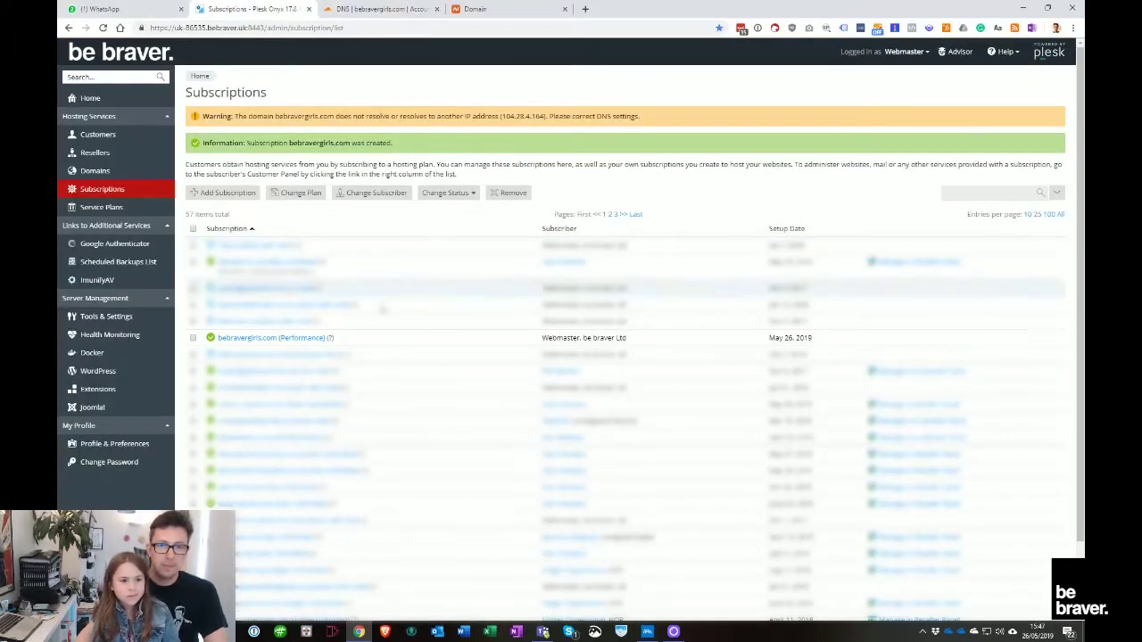
click(272, 337)
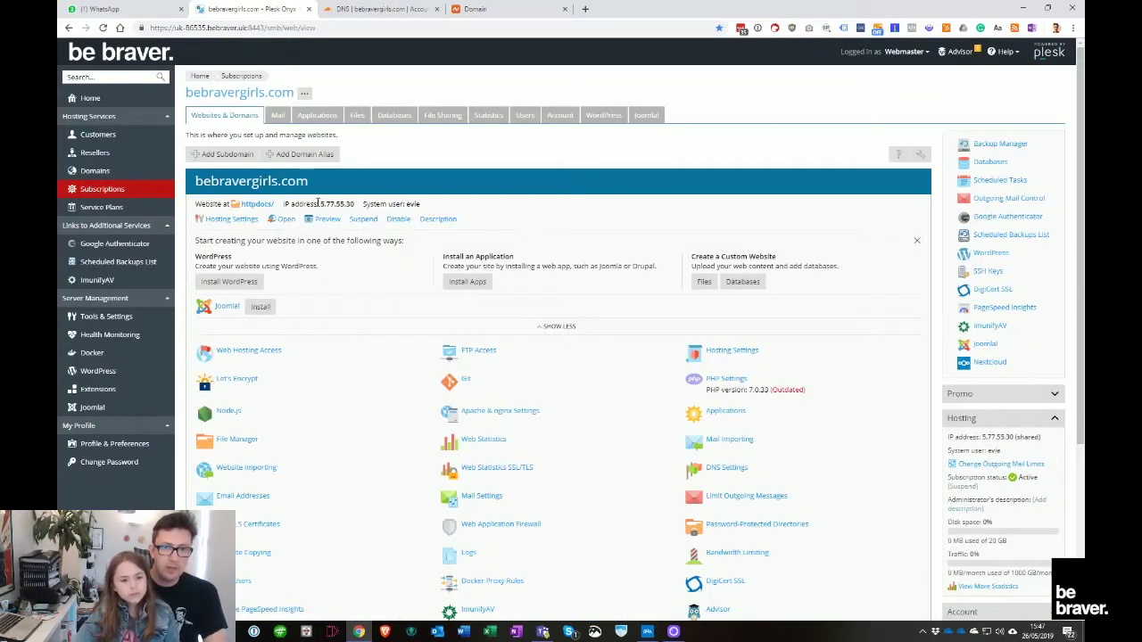
drag(321, 204, 355, 204)
key(ctrl+c)
click(381, 9)
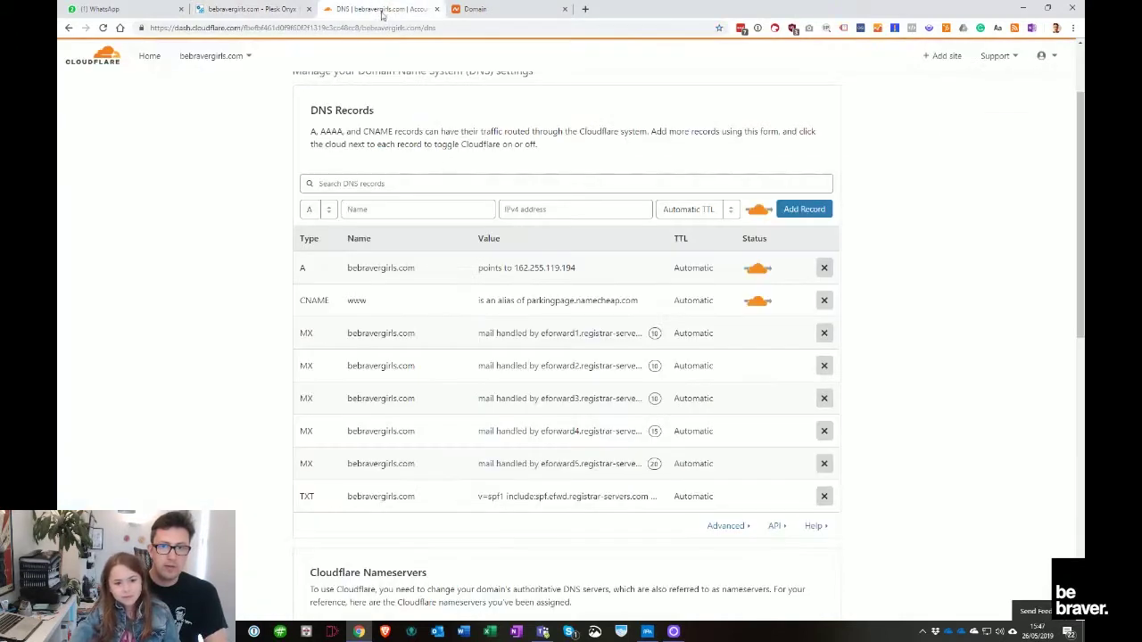
Point the root A record to 5.77.55.30 and delete the www CNAME record
click(558, 267)
key(ctrl+v)
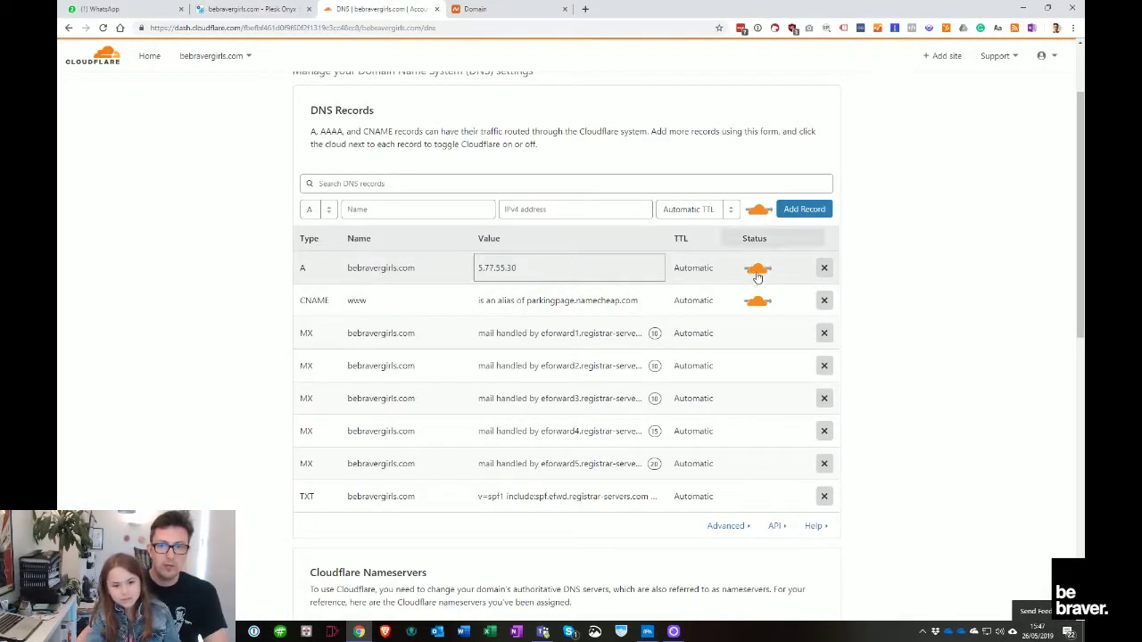
key(Return)
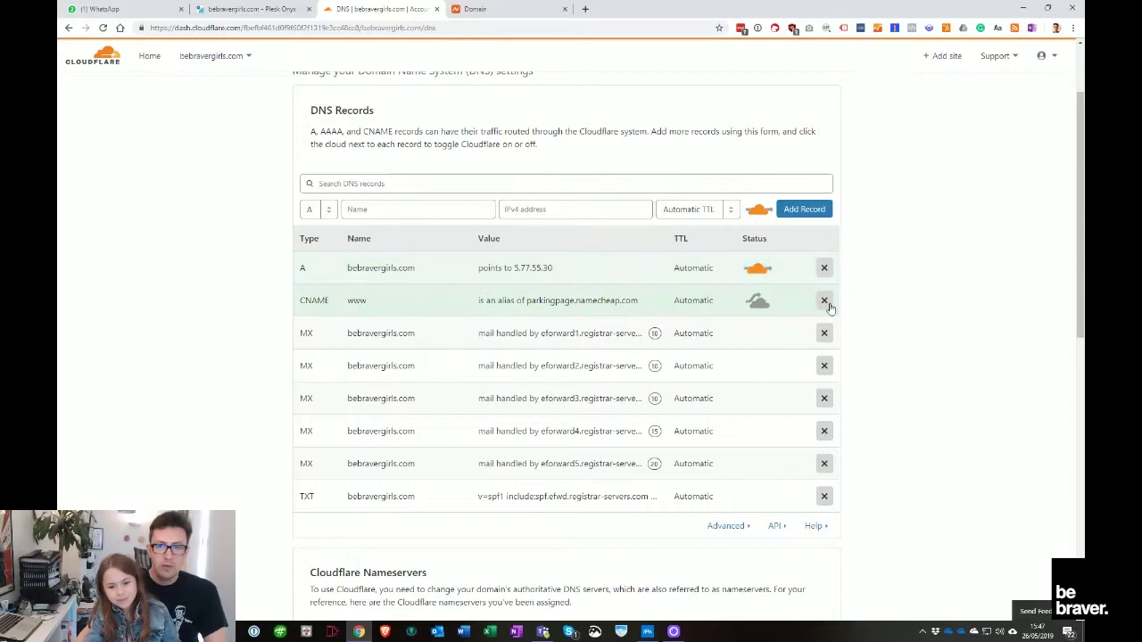
click(824, 301)
click(617, 364)
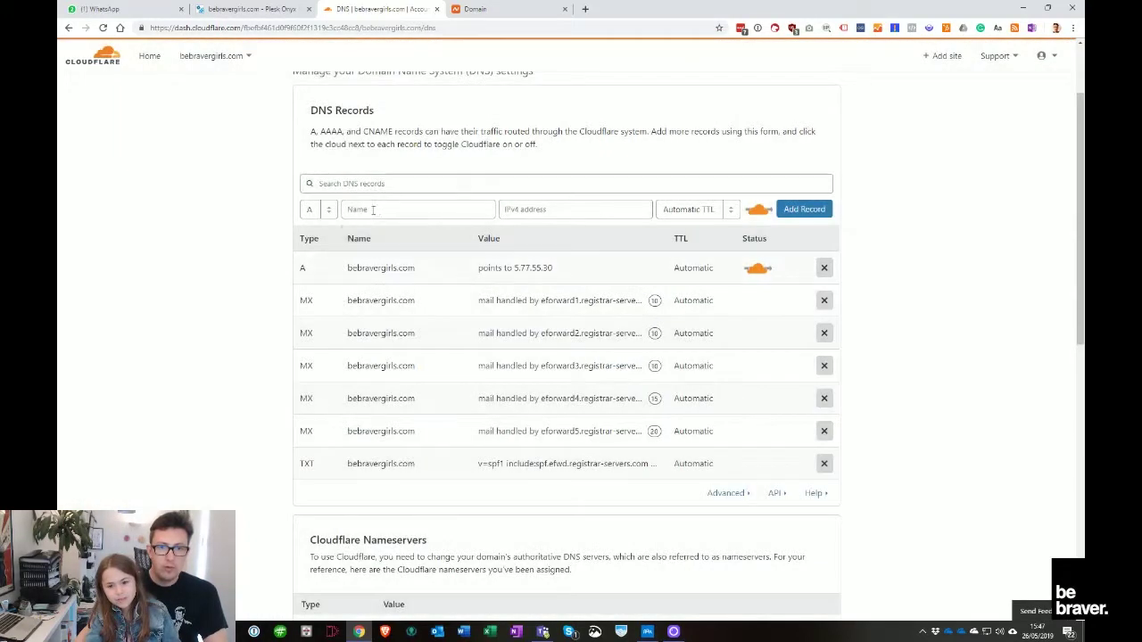
Add a DNS-only www A record pointing to 5.77.55.30
click(402, 217)
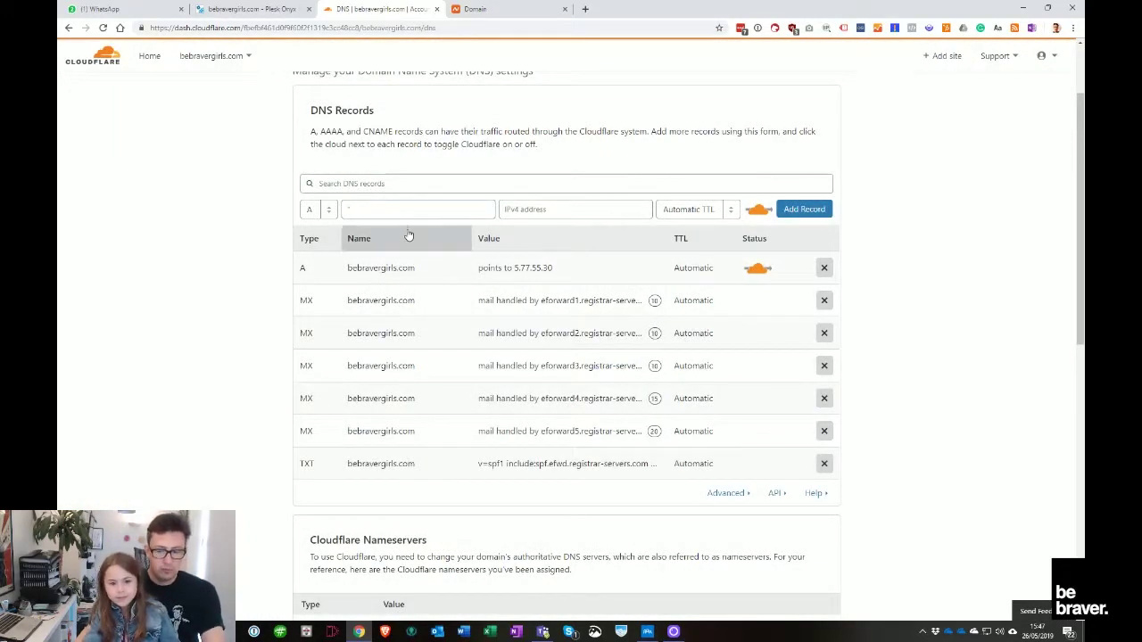
text(@)
click(527, 211)
key(ctrl+v)
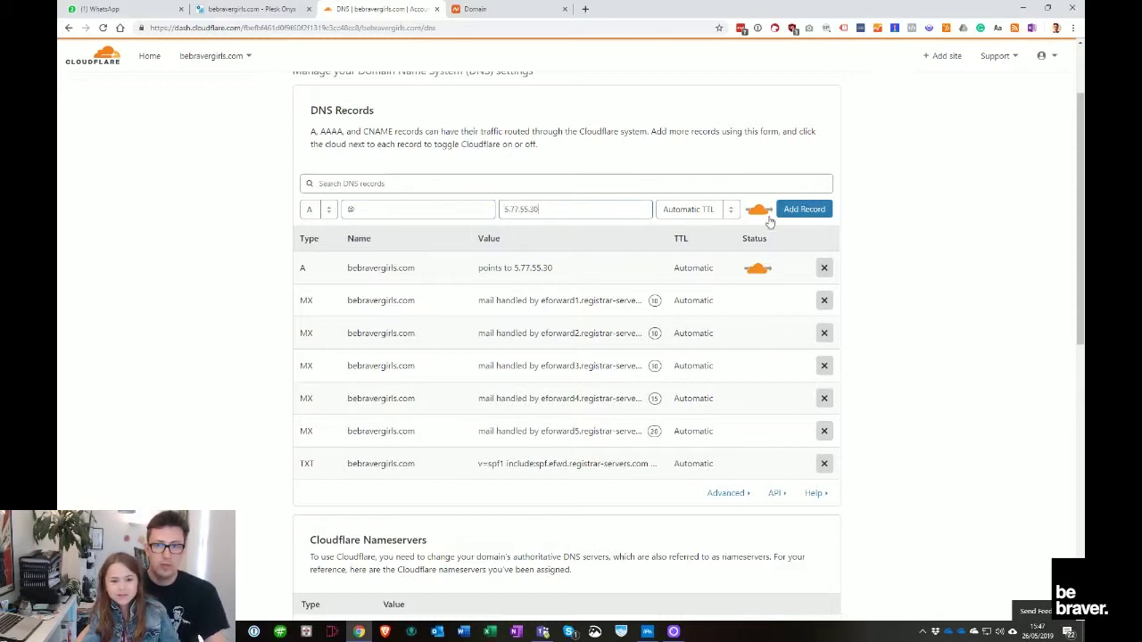
click(804, 209)
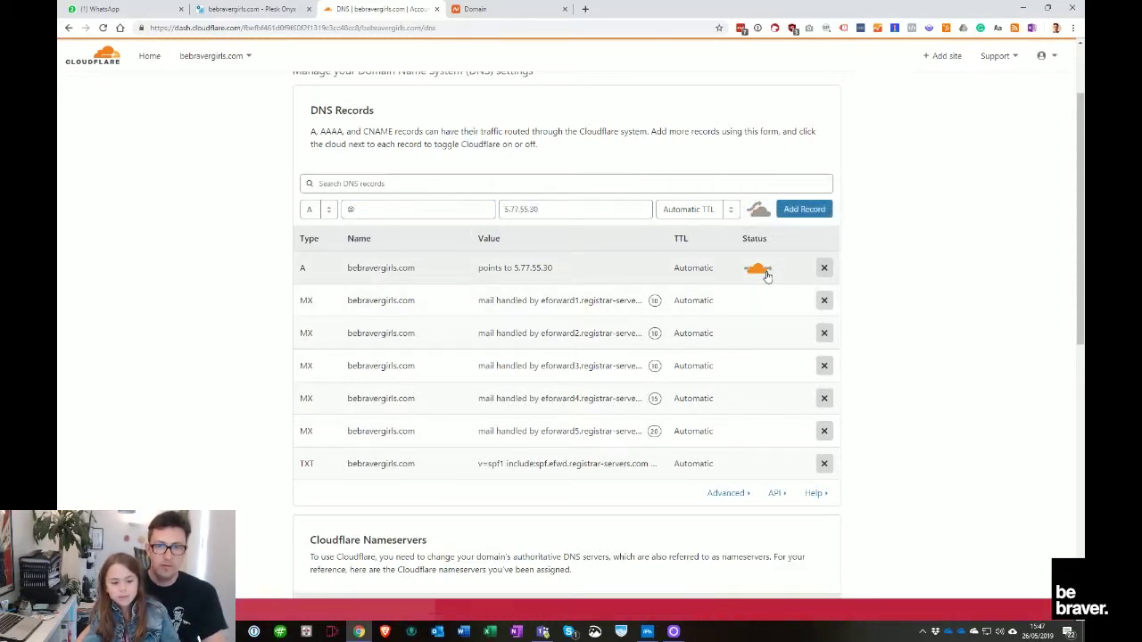
click(388, 209)
key(BackSpace)
text(www)
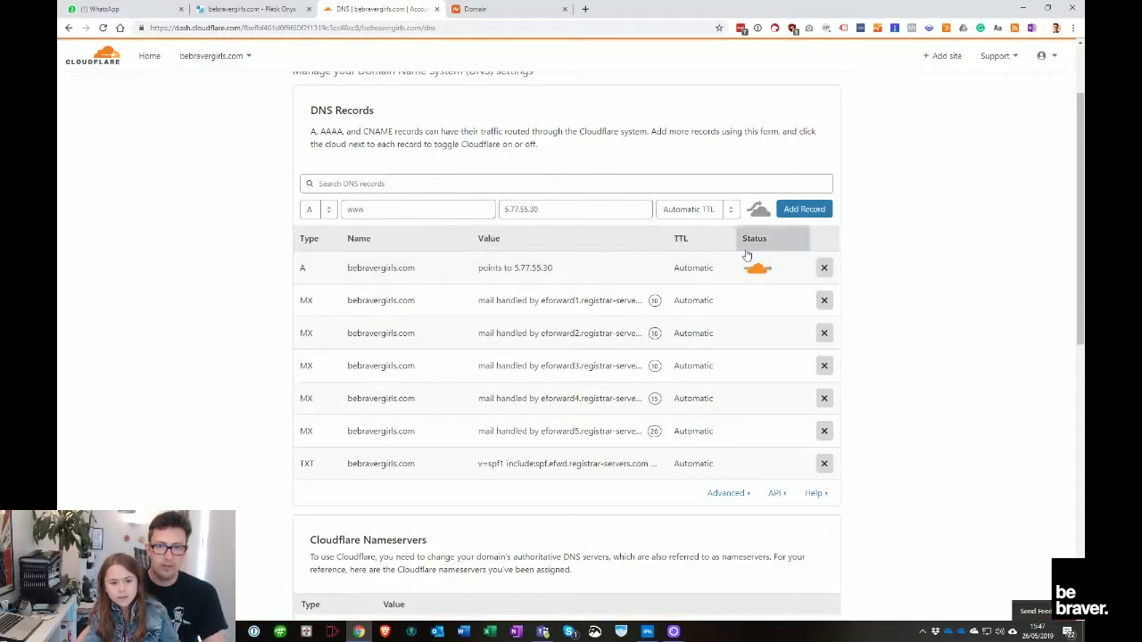
click(758, 267)
click(804, 229)
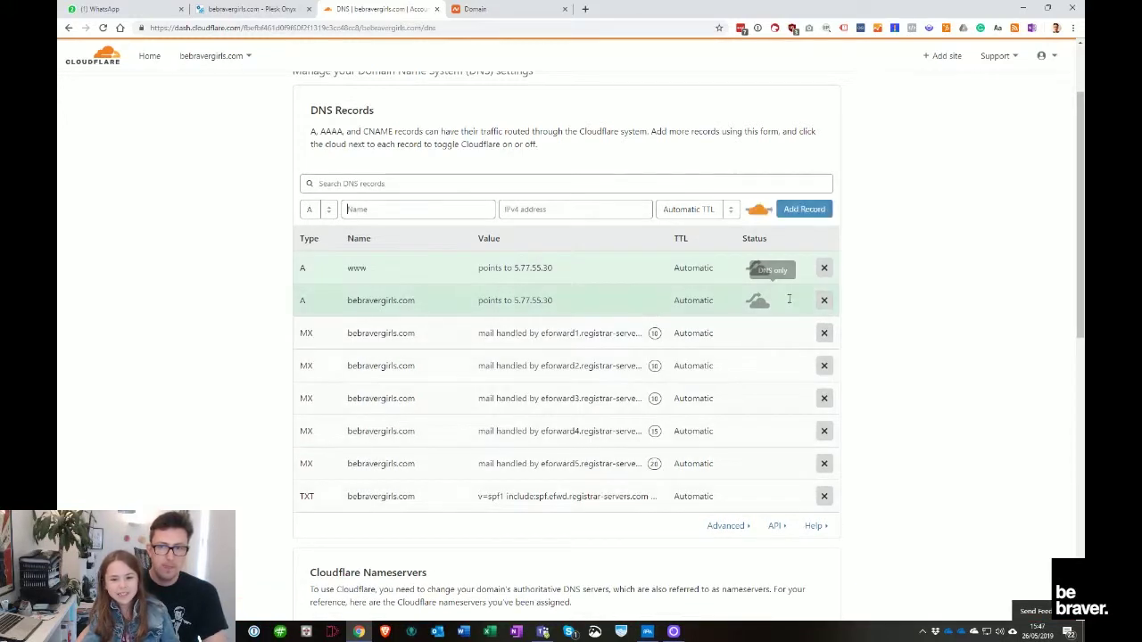
Check and save the names of the www and bebravergirls.com A records, then return to Plesk
drag(375, 266, 346, 270)
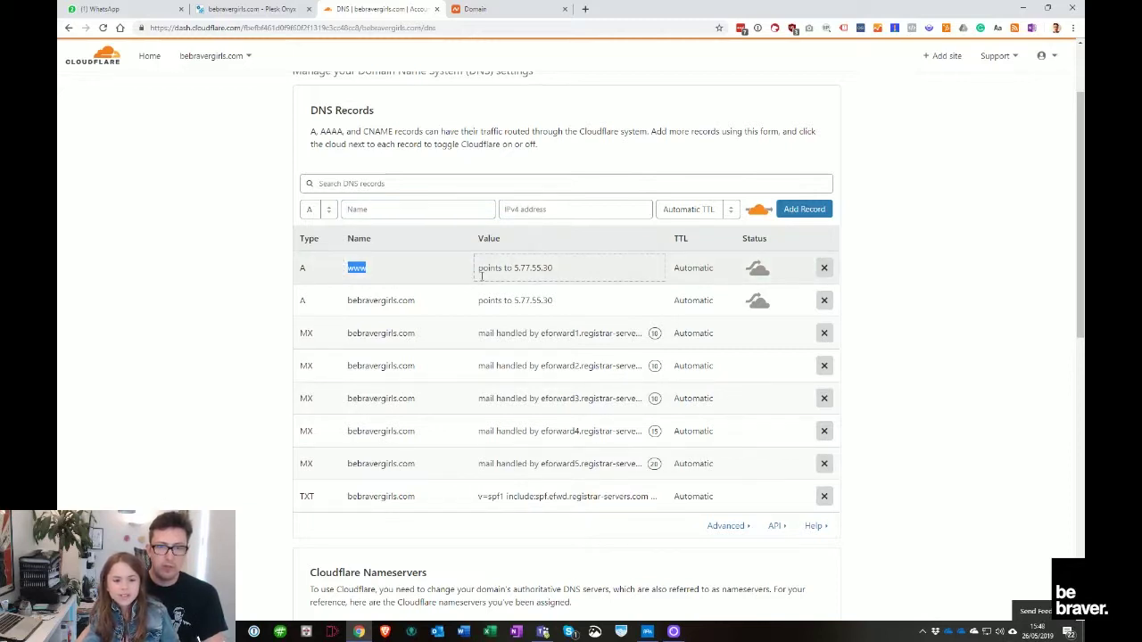
click(360, 269)
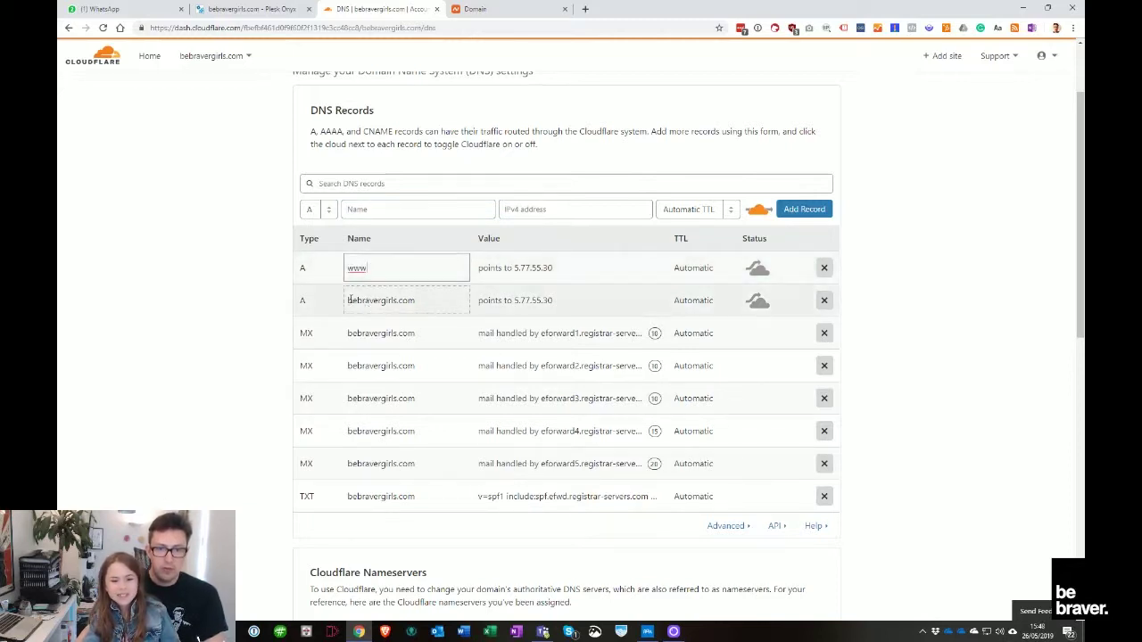
click(349, 300)
click(442, 309)
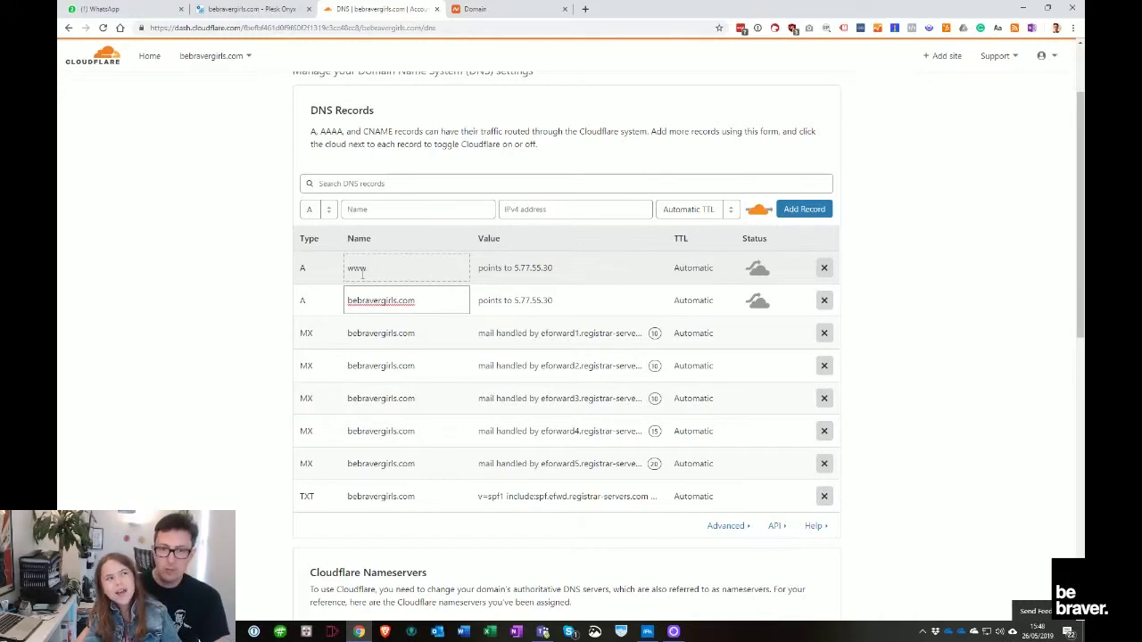
click(394, 269)
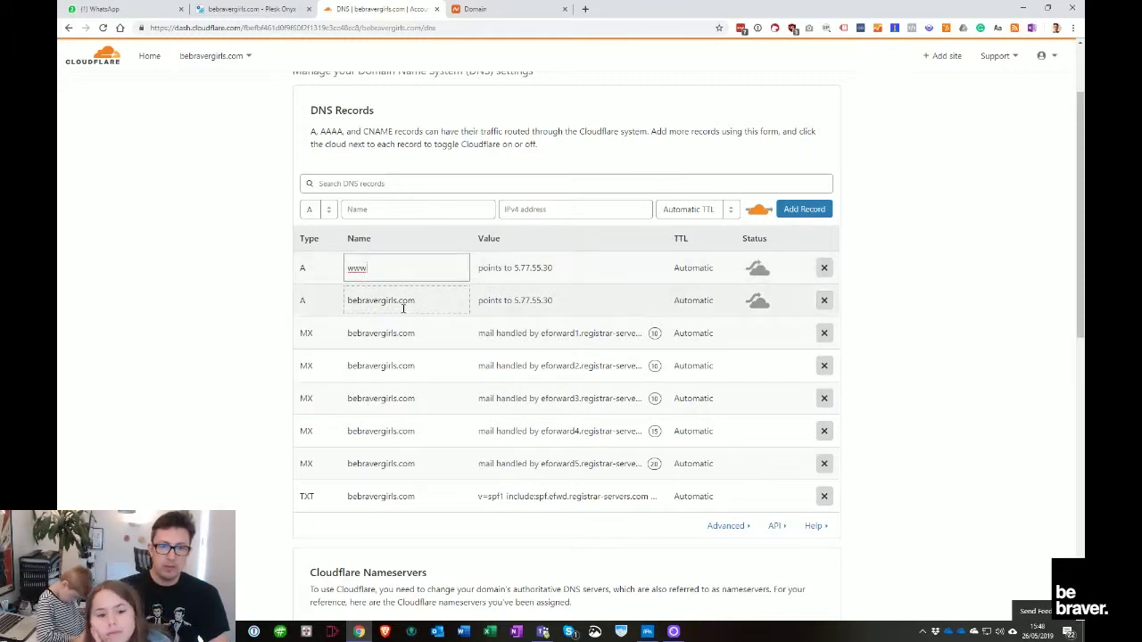
click(548, 301)
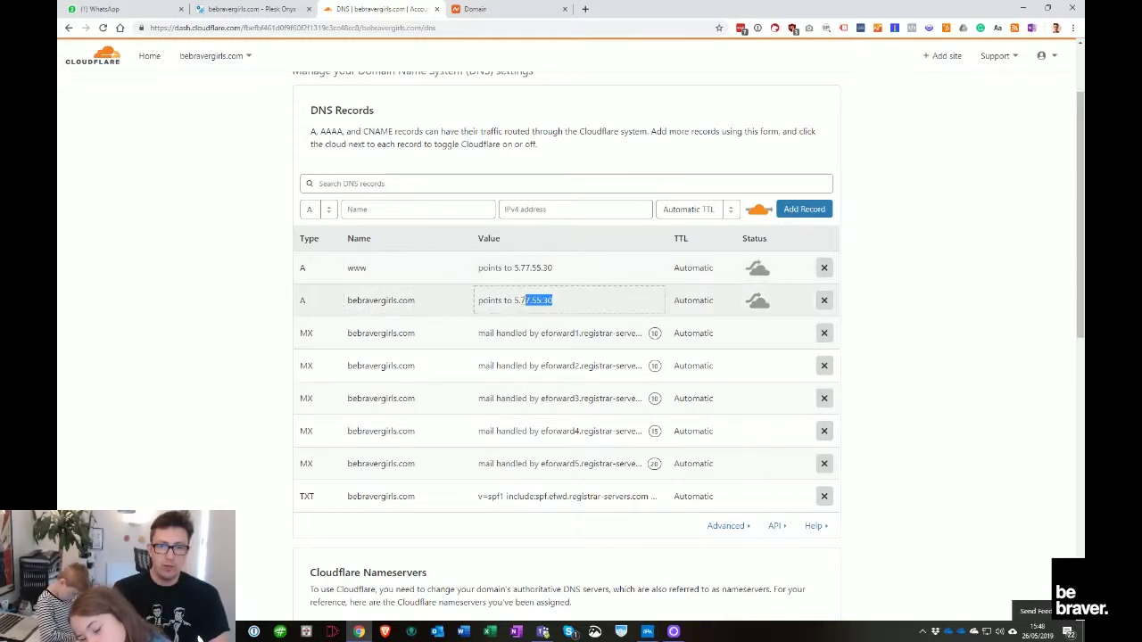
click(270, 309)
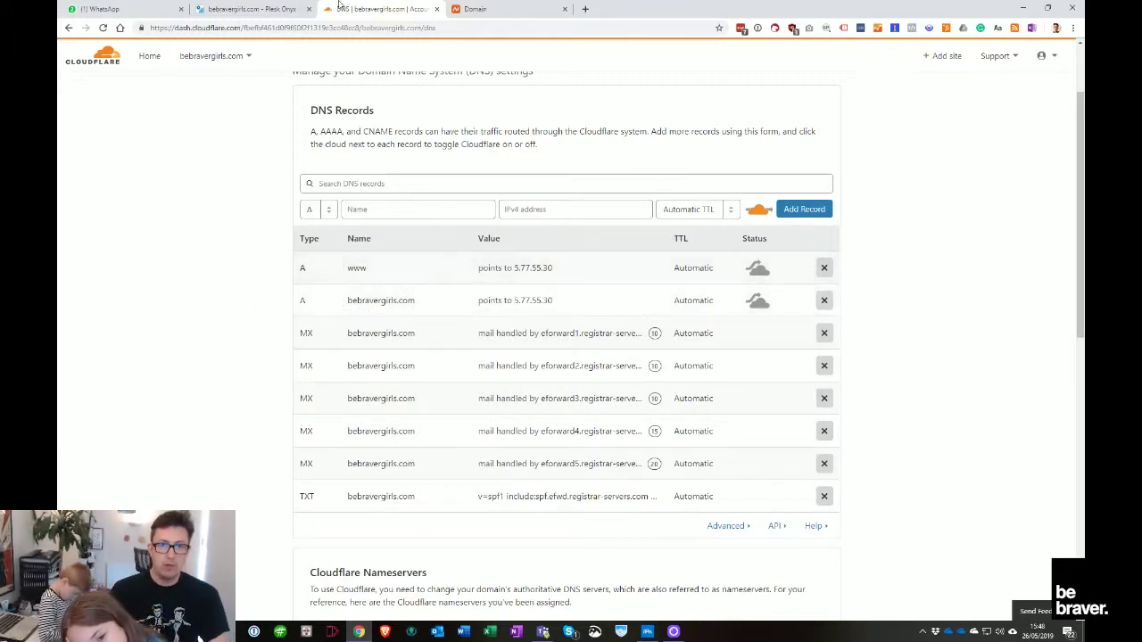
click(250, 9)
click(523, 212)
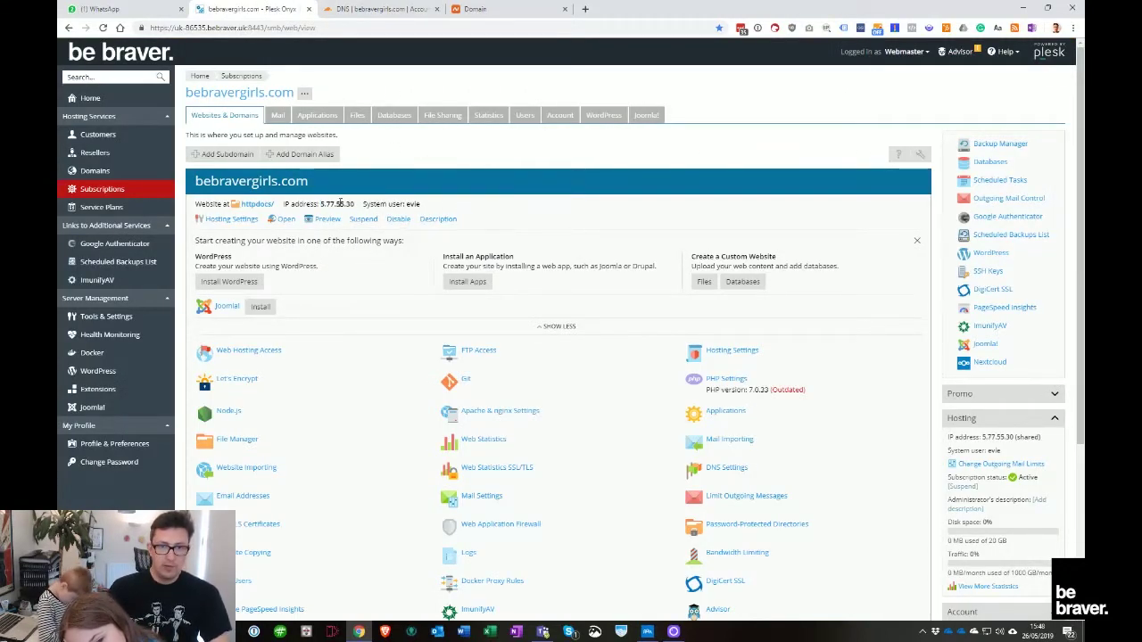
Switch bebravergirls.com to PHP version 7.1.29 in its PHP settings
drag(356, 206, 327, 205)
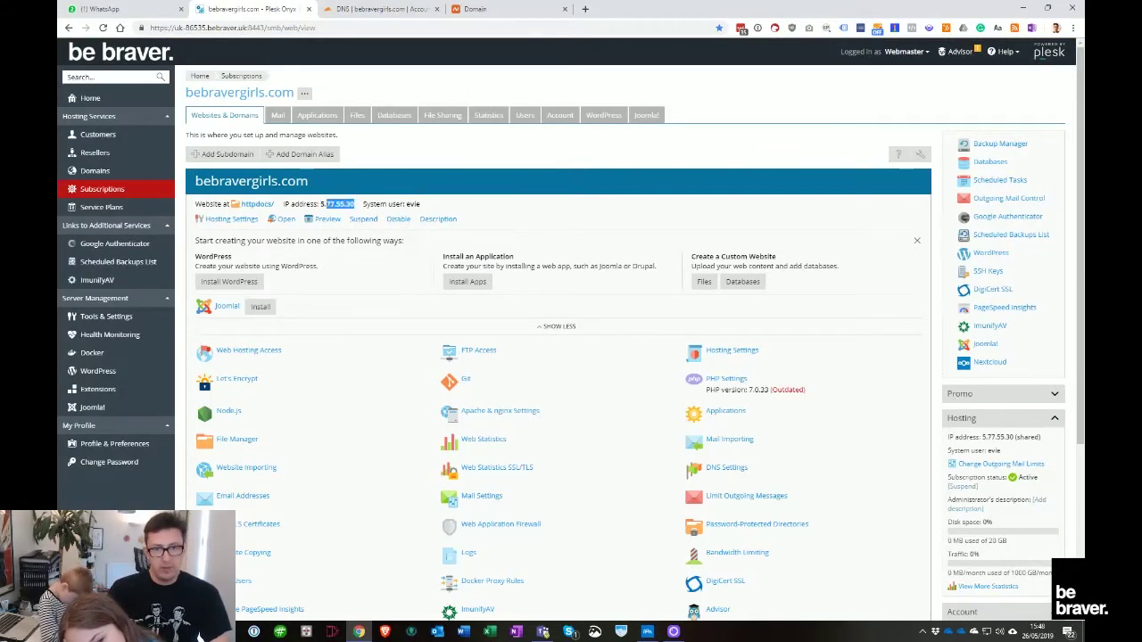
click(510, 221)
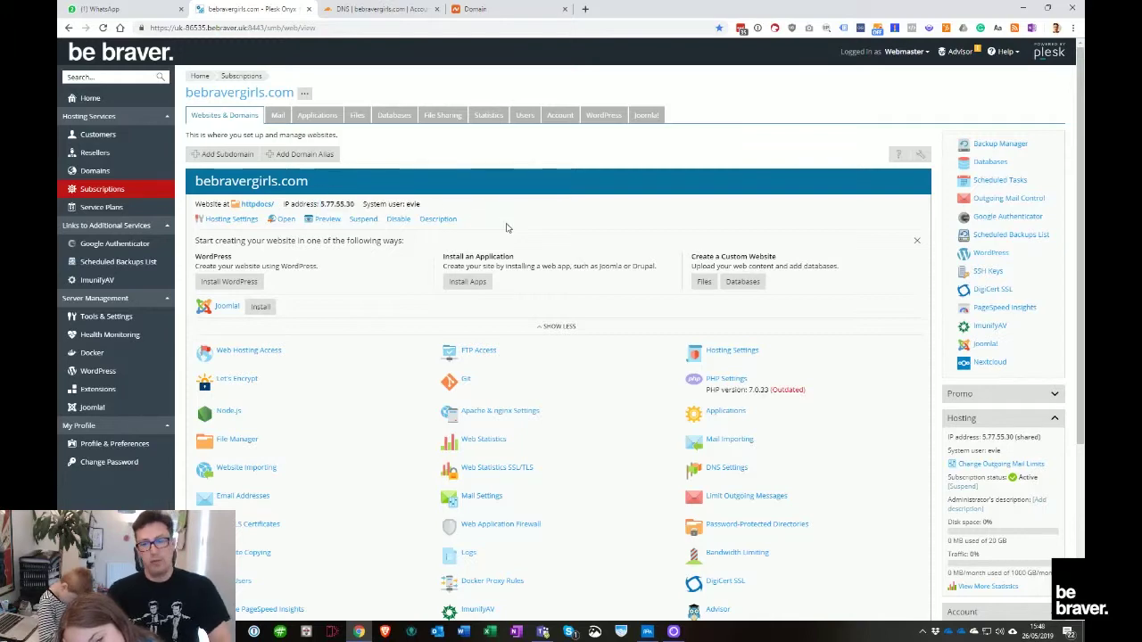
click(722, 379)
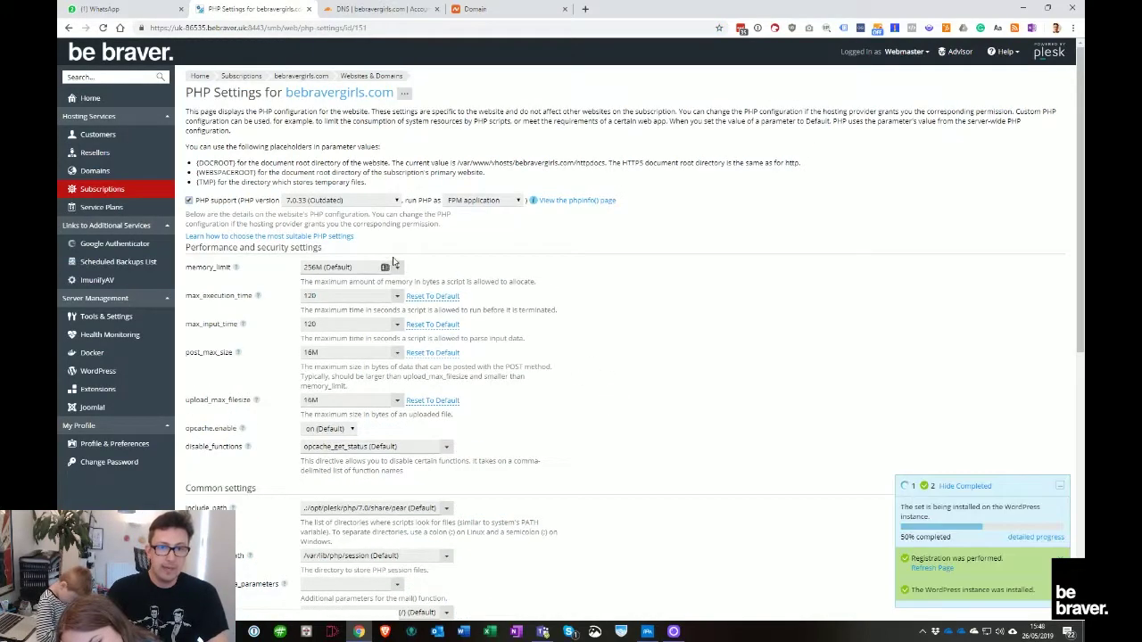
click(383, 202)
click(384, 205)
click(384, 202)
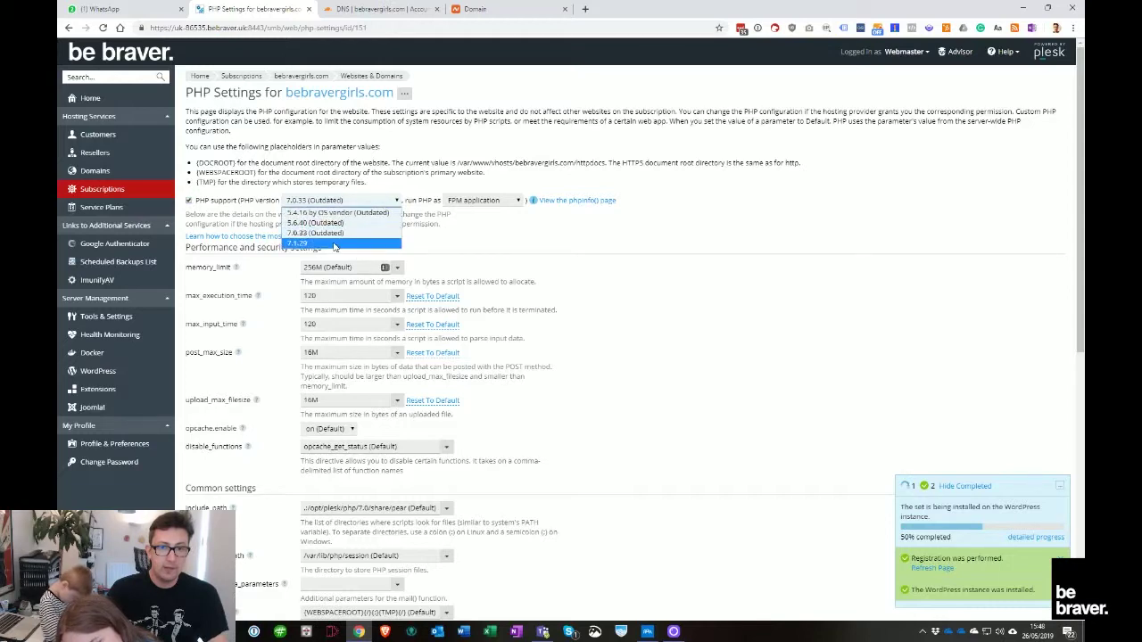
click(375, 223)
click(478, 200)
click(492, 225)
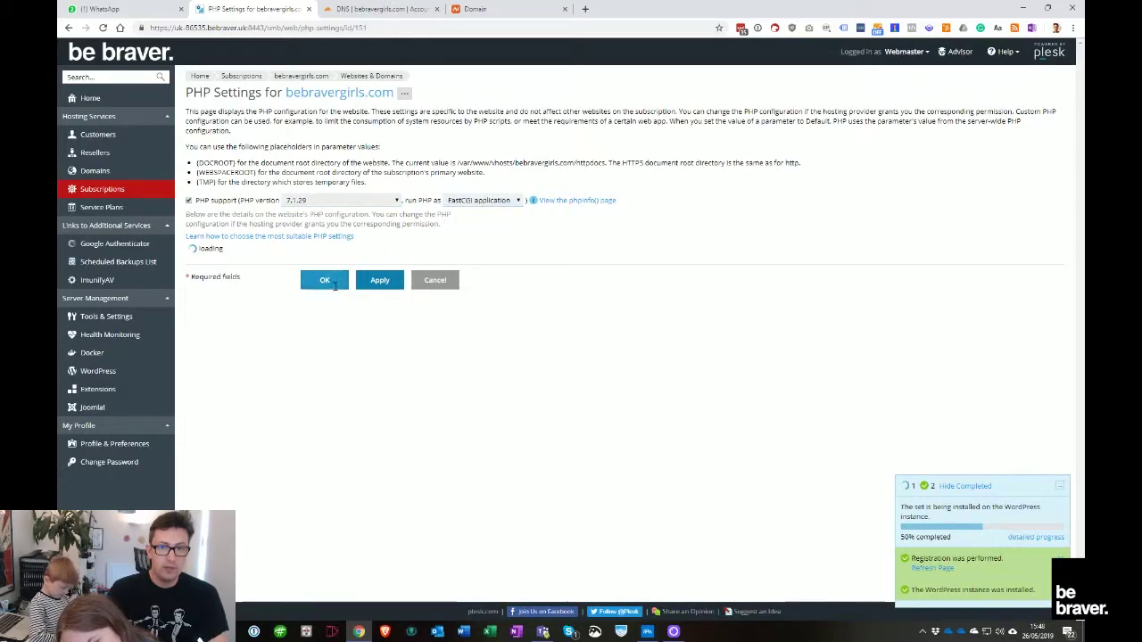
Set memory_limit to 256M and post_max_size to 42M, save, and check the WordPress install progress
click(398, 267)
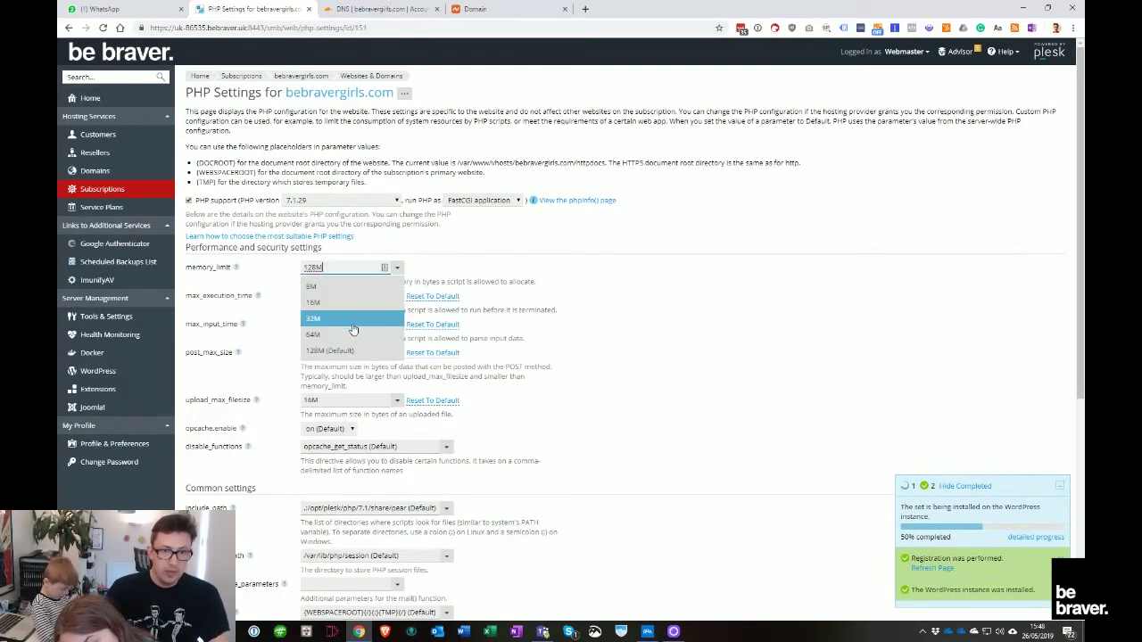
click(317, 267)
drag(323, 268, 293, 270)
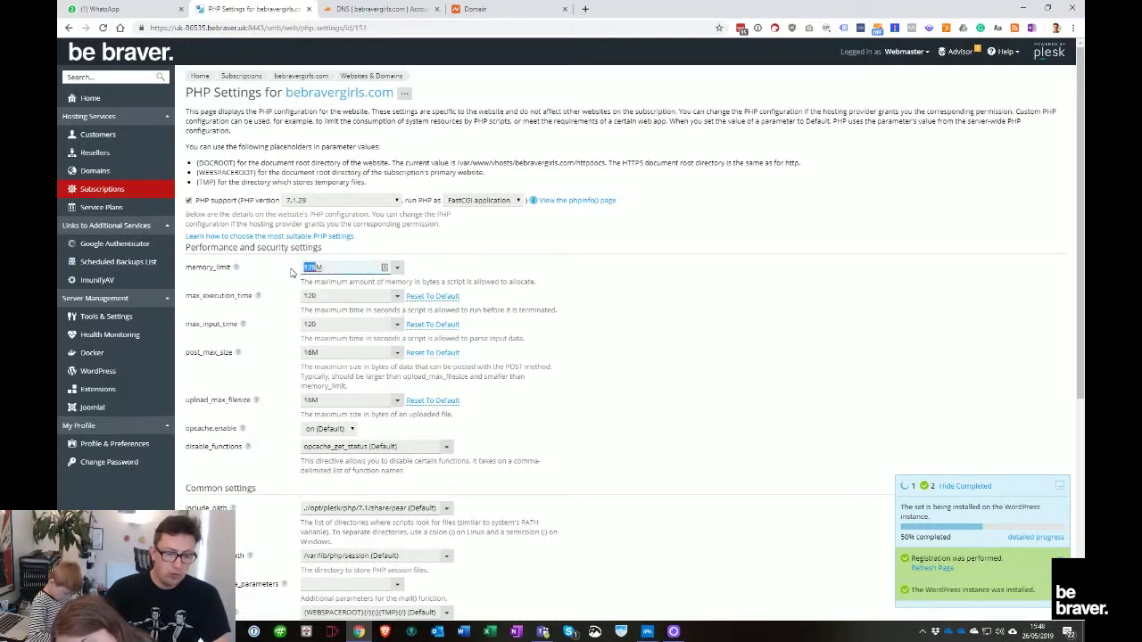
text(256M)
click(472, 312)
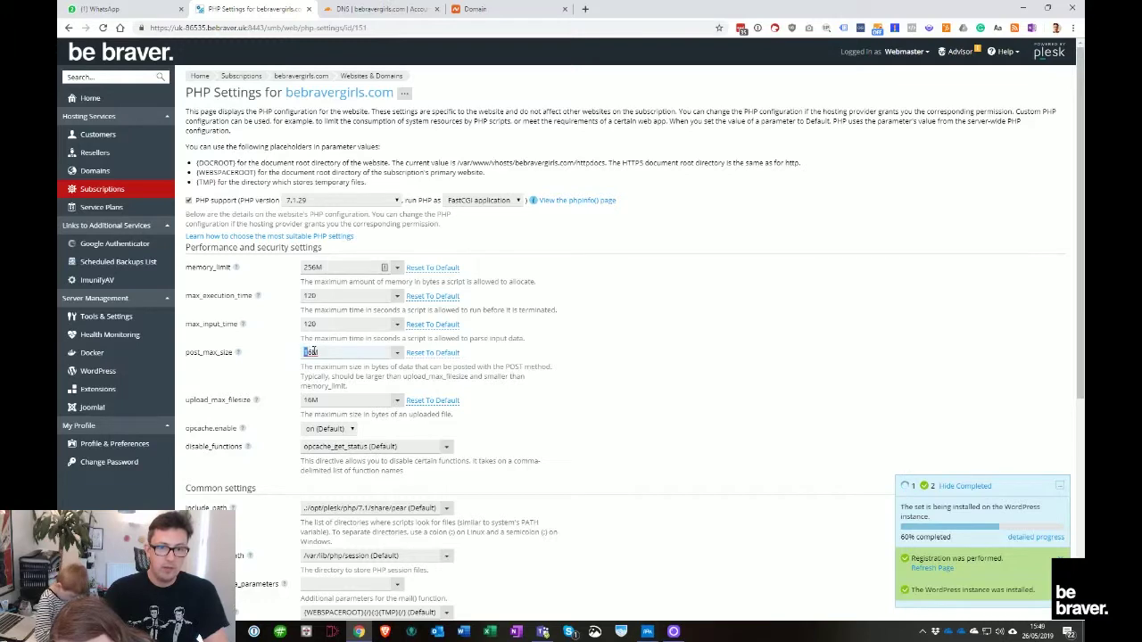
text(1)
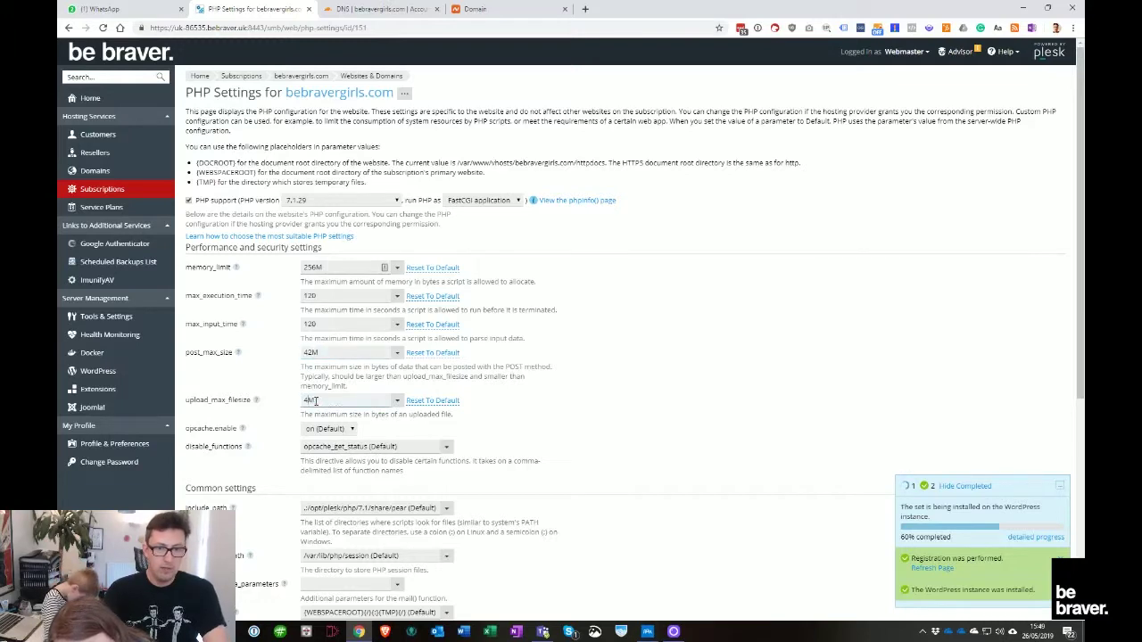
scroll(329, 519, down, 4)
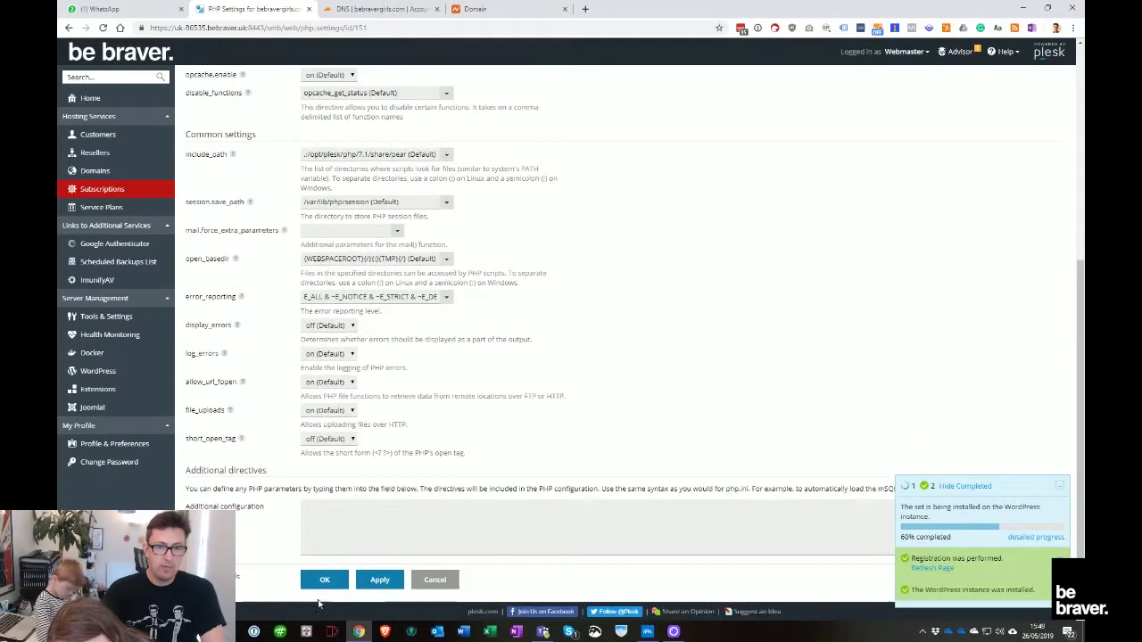
click(325, 580)
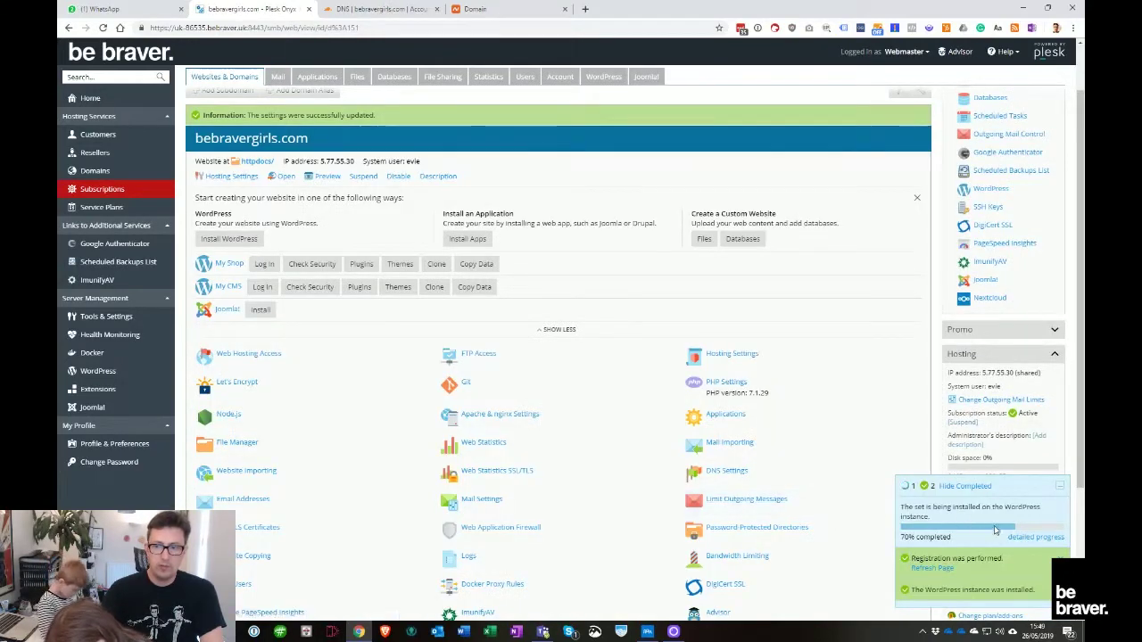
click(1033, 537)
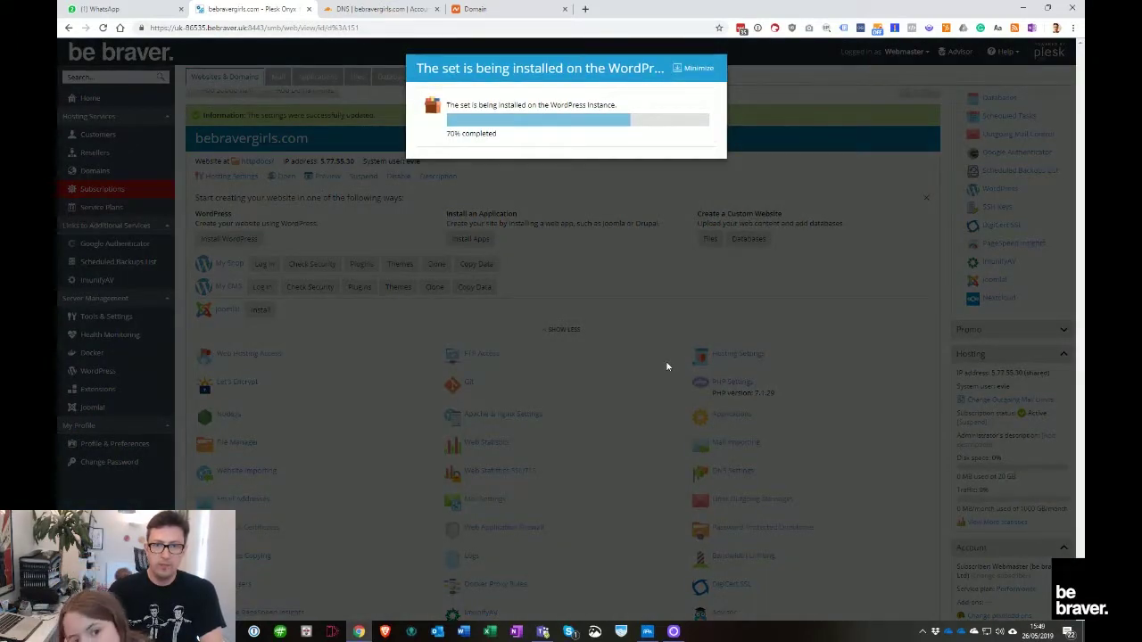
click(585, 9)
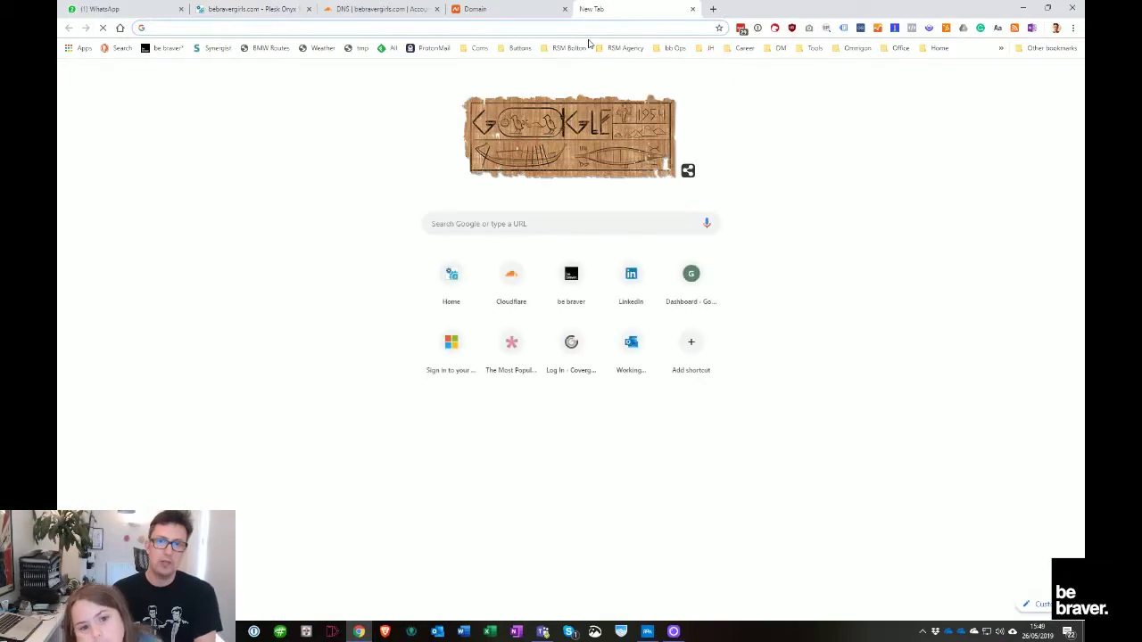
Browse the wordpress.org website, then return to Plesk's WordPress Instances page
text(word)
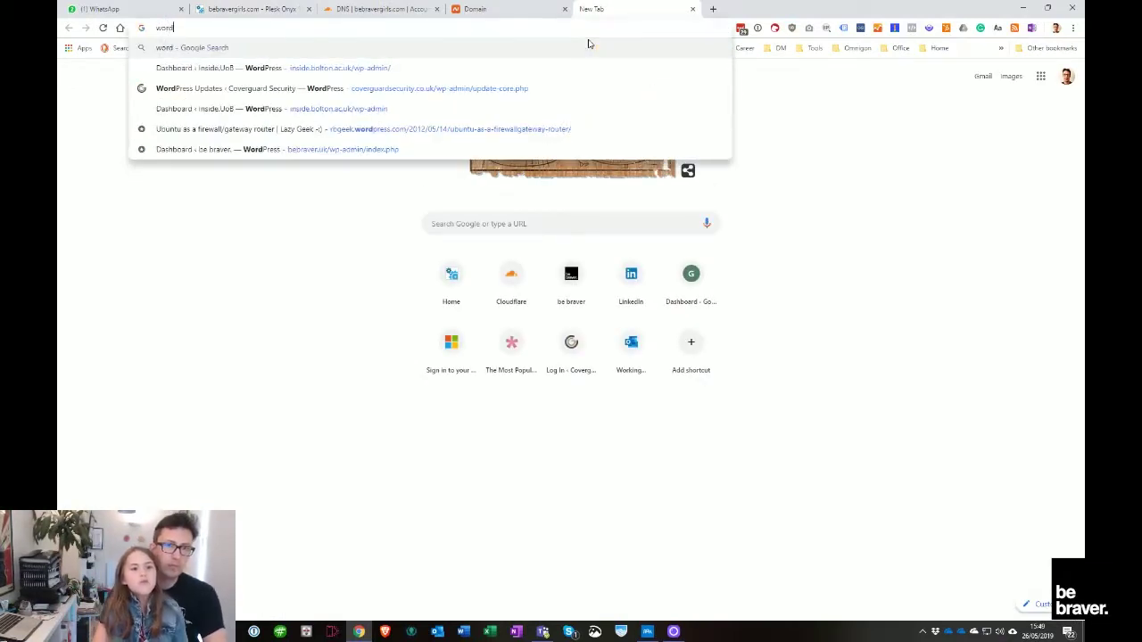
text(press.org)
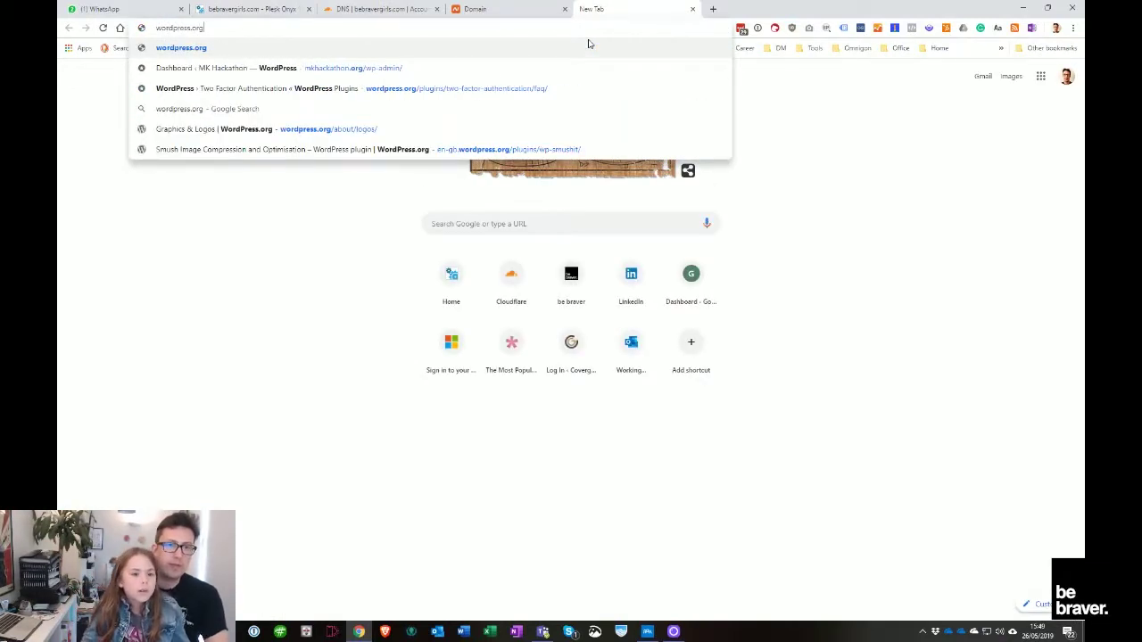
key(Return)
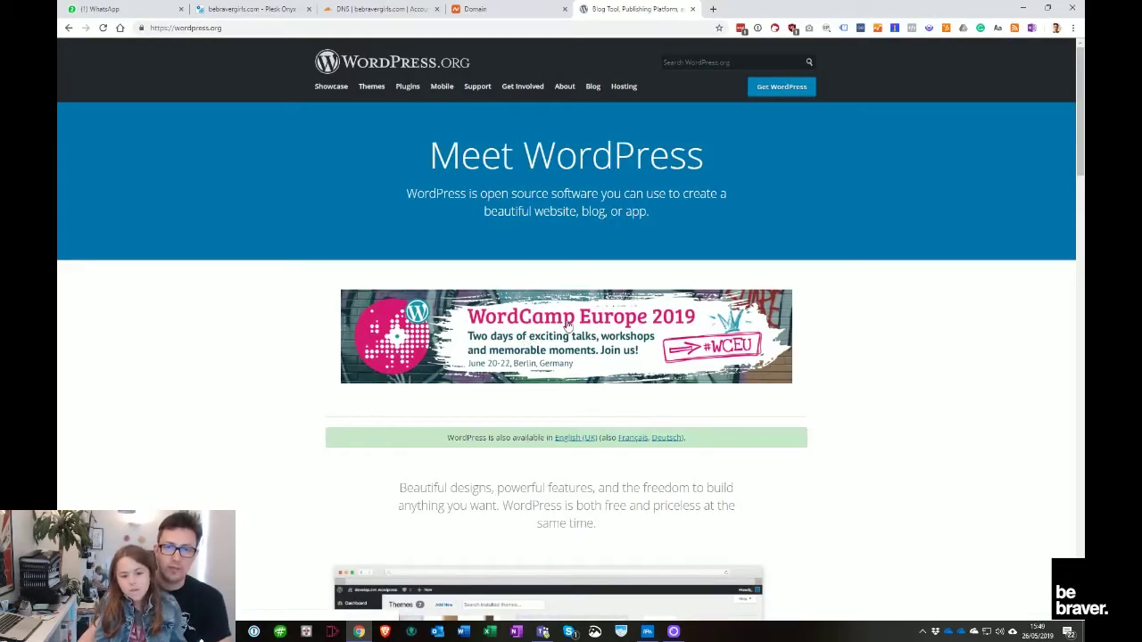
scroll(609, 467, down, 3)
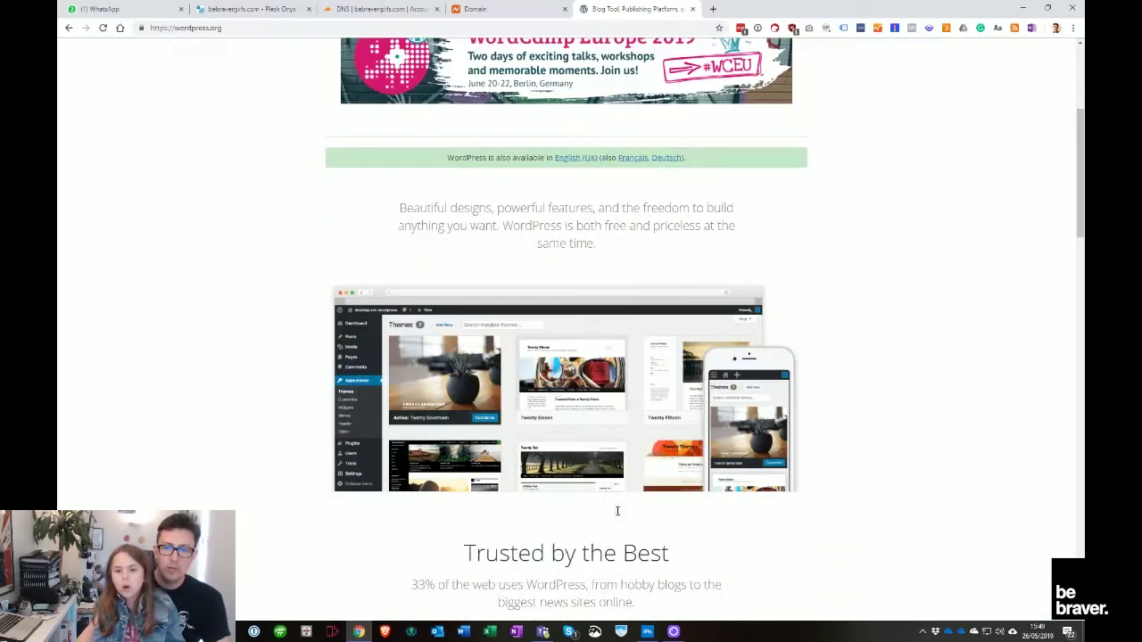
scroll(636, 511, down, 1)
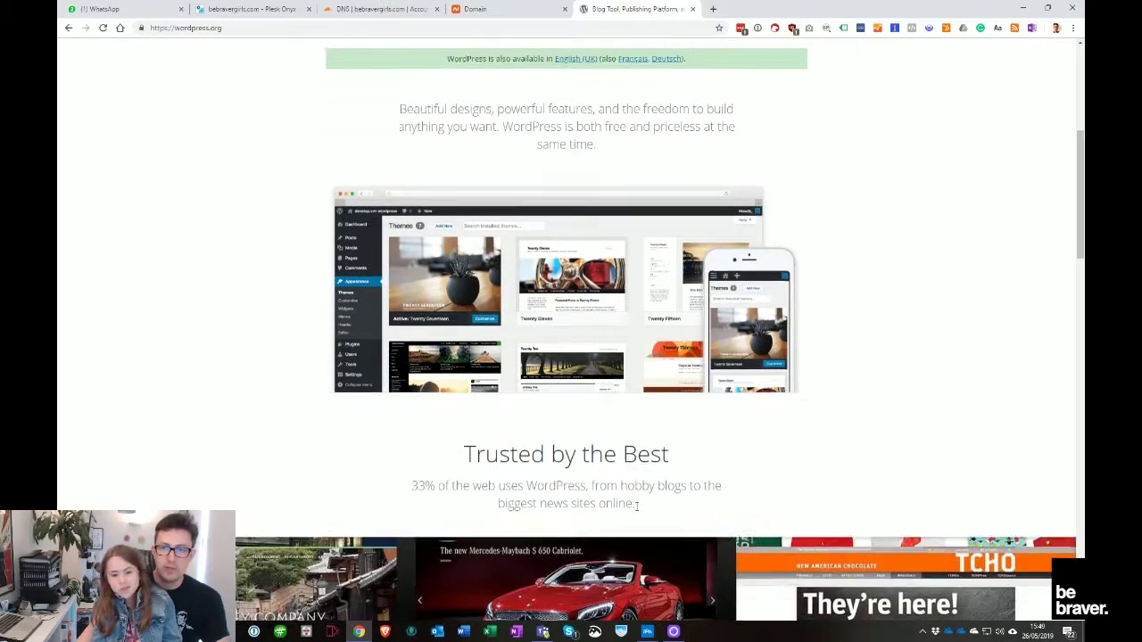
scroll(690, 500, down, 4)
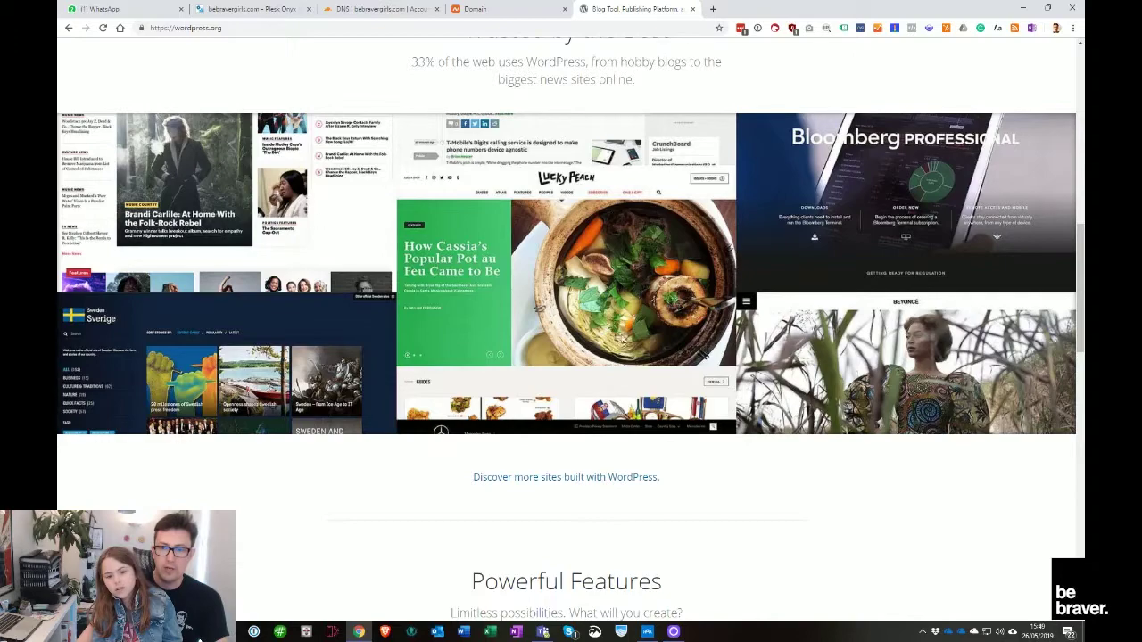
scroll(760, 391, down, 4)
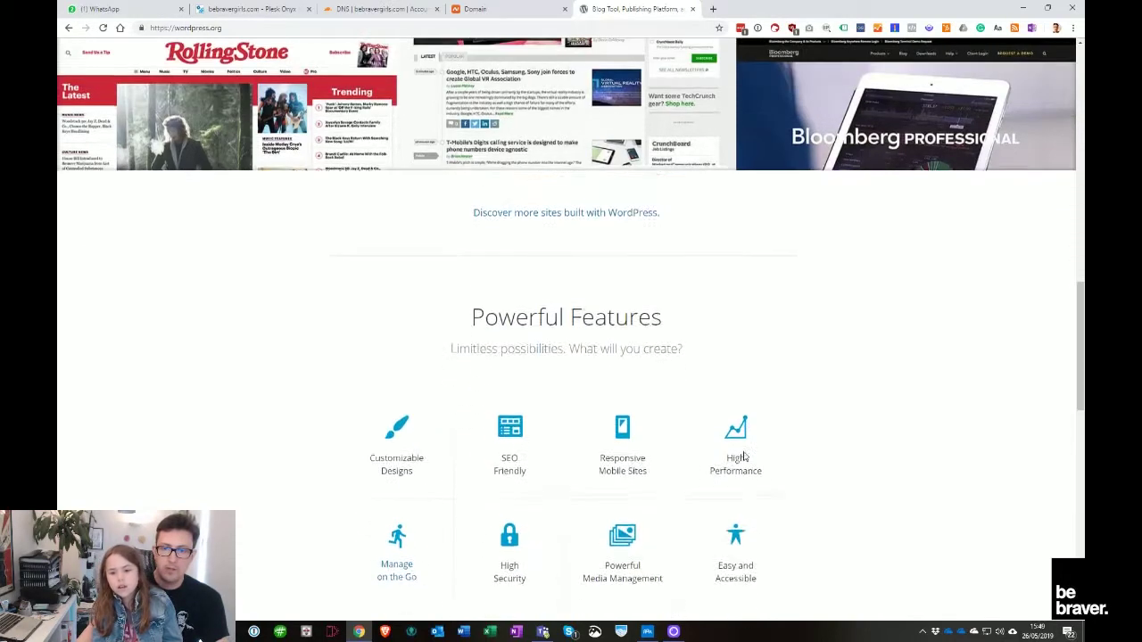
scroll(740, 491, up, 3)
scroll(727, 482, up, 2)
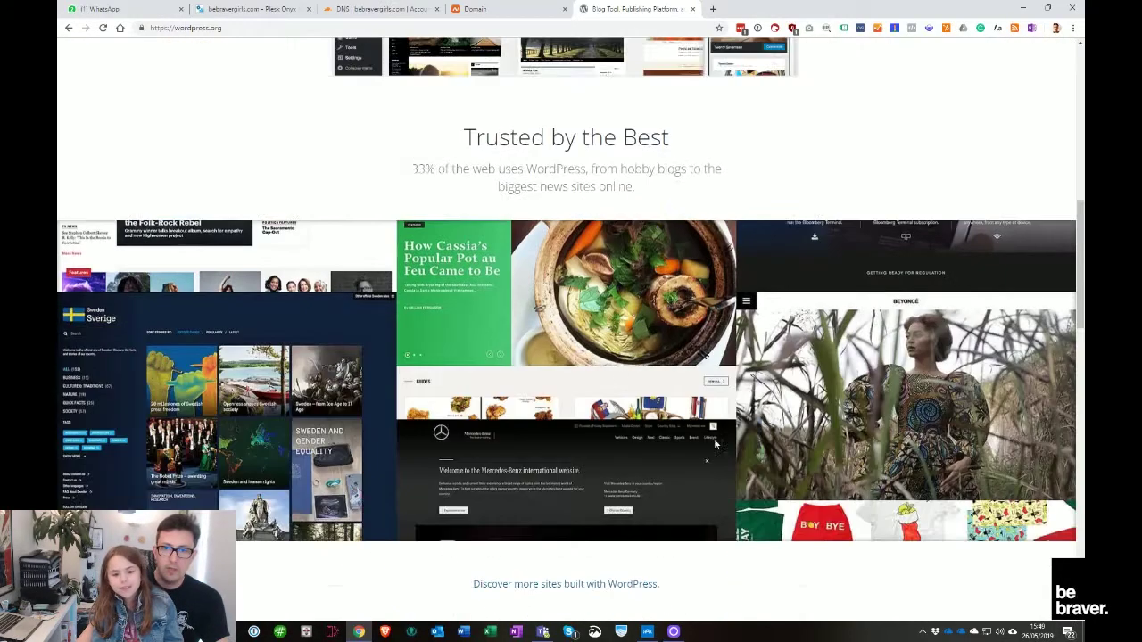
scroll(640, 509, down, 8)
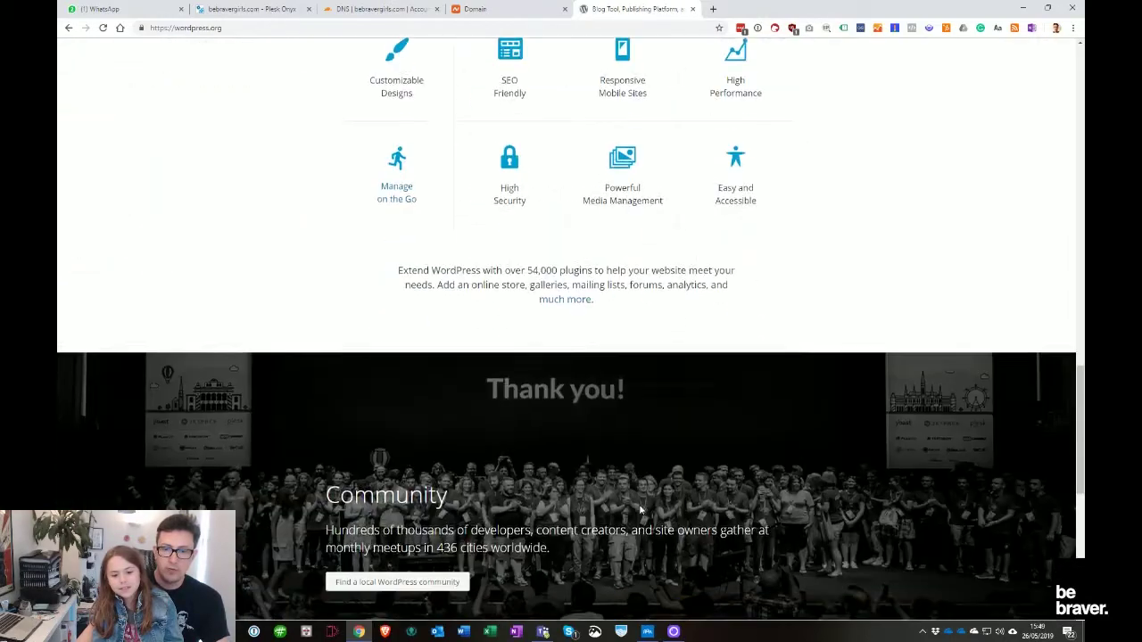
scroll(642, 482, up, 8)
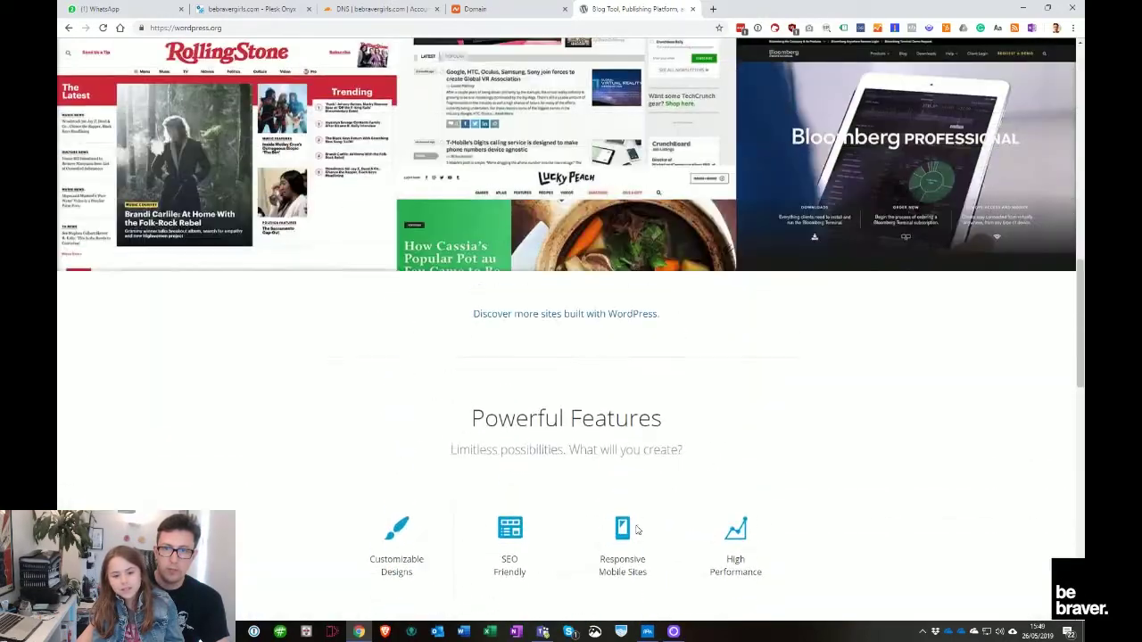
scroll(639, 535, up, 5)
scroll(642, 526, down, 3)
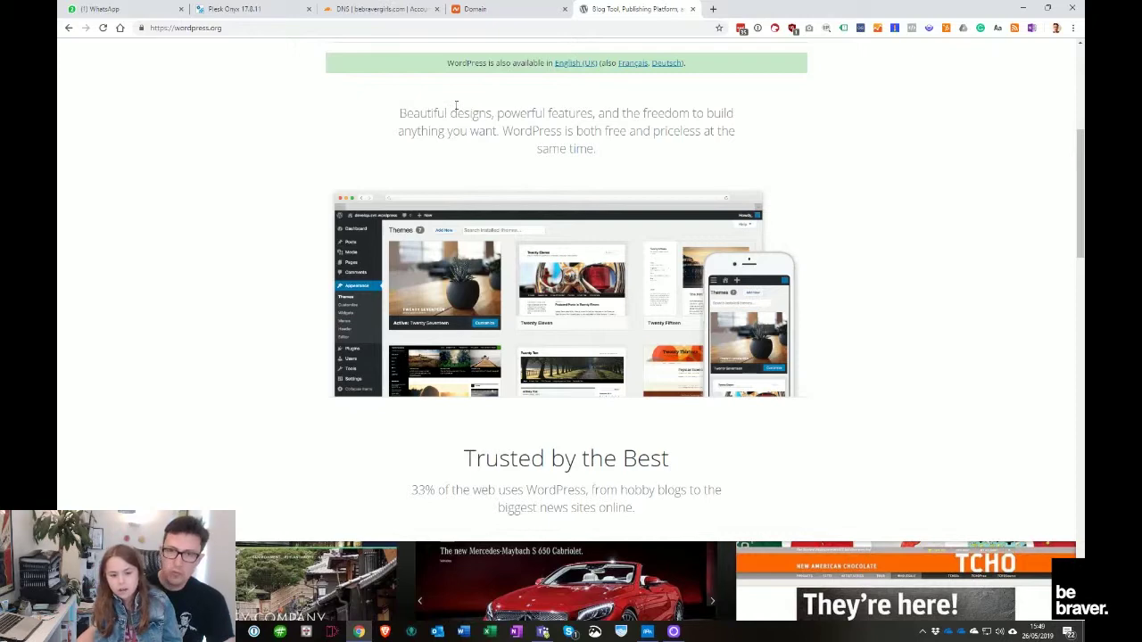
click(257, 10)
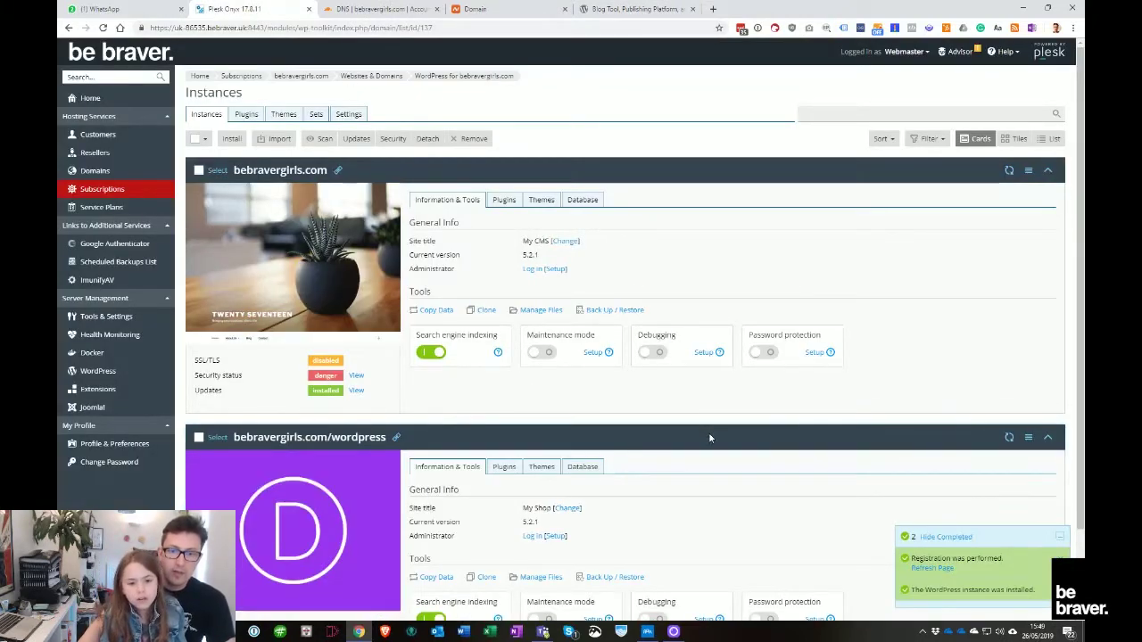
Delete the bebravergirls.com/wordpress instance and log in as Administrator to the main site's WordPress Dashboard
click(1028, 438)
click(980, 489)
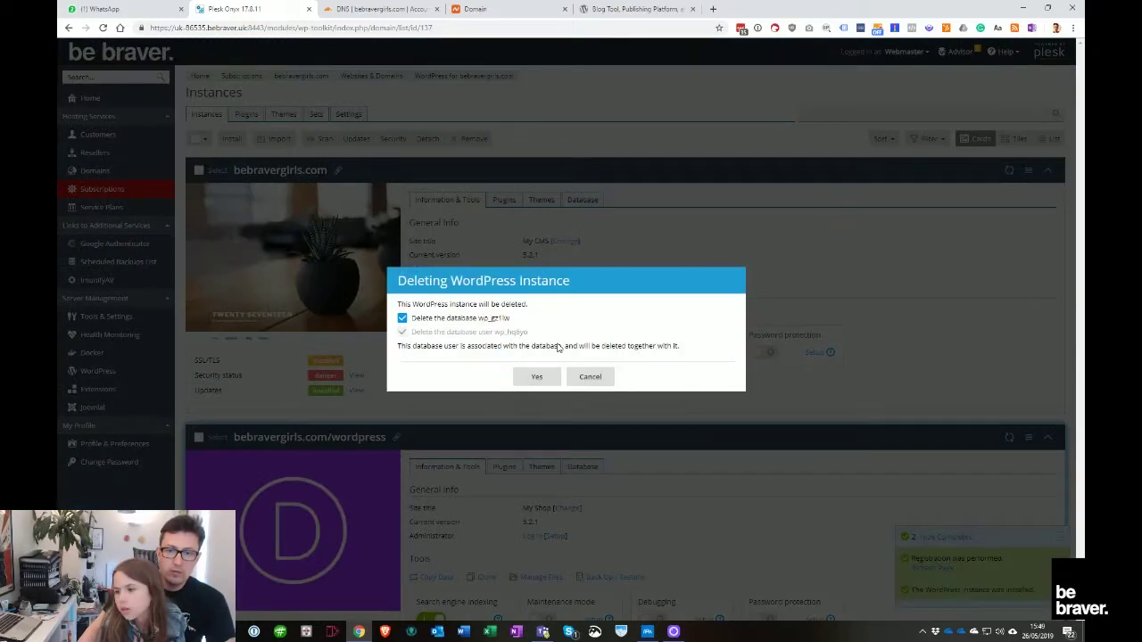
click(537, 377)
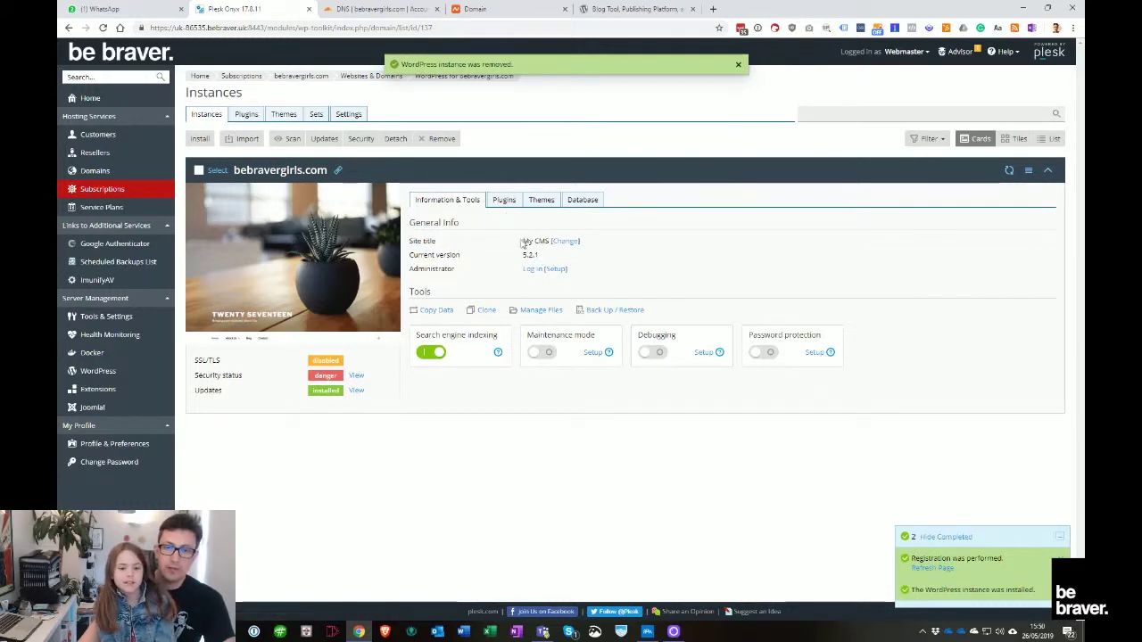
click(534, 269)
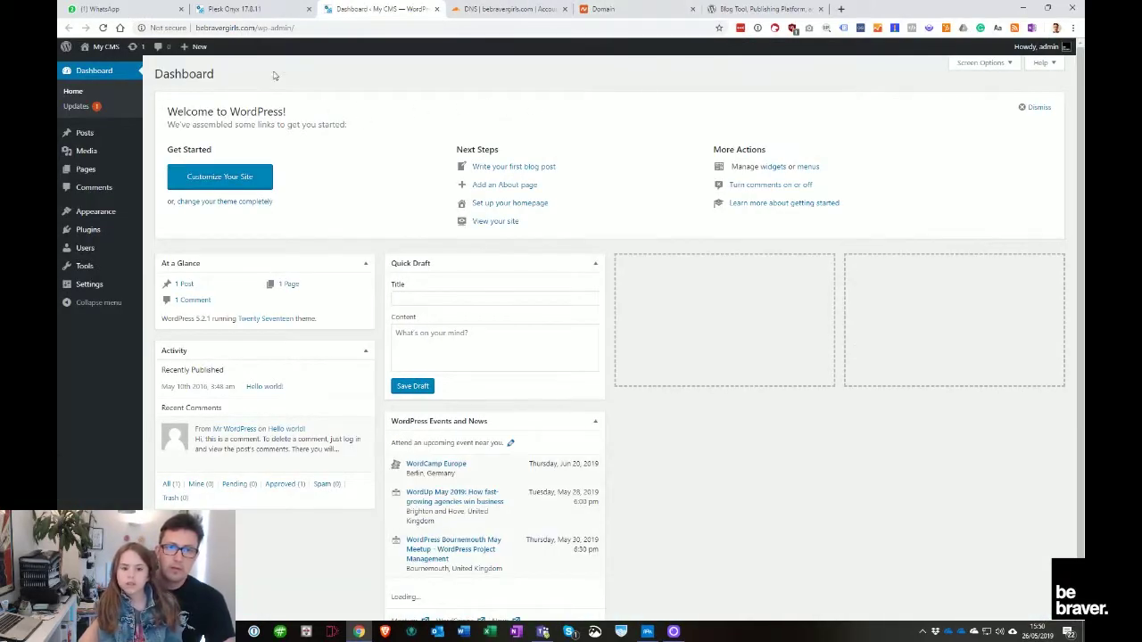
Dismiss the Welcome panel and start a new user with a username and e-mail address
click(1044, 108)
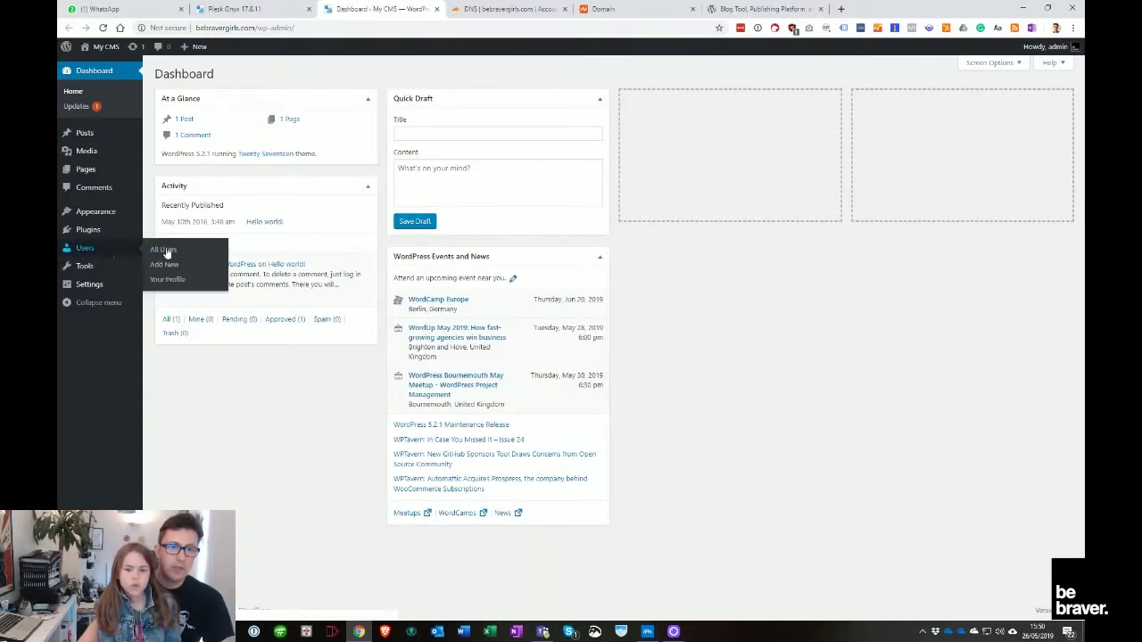
click(164, 264)
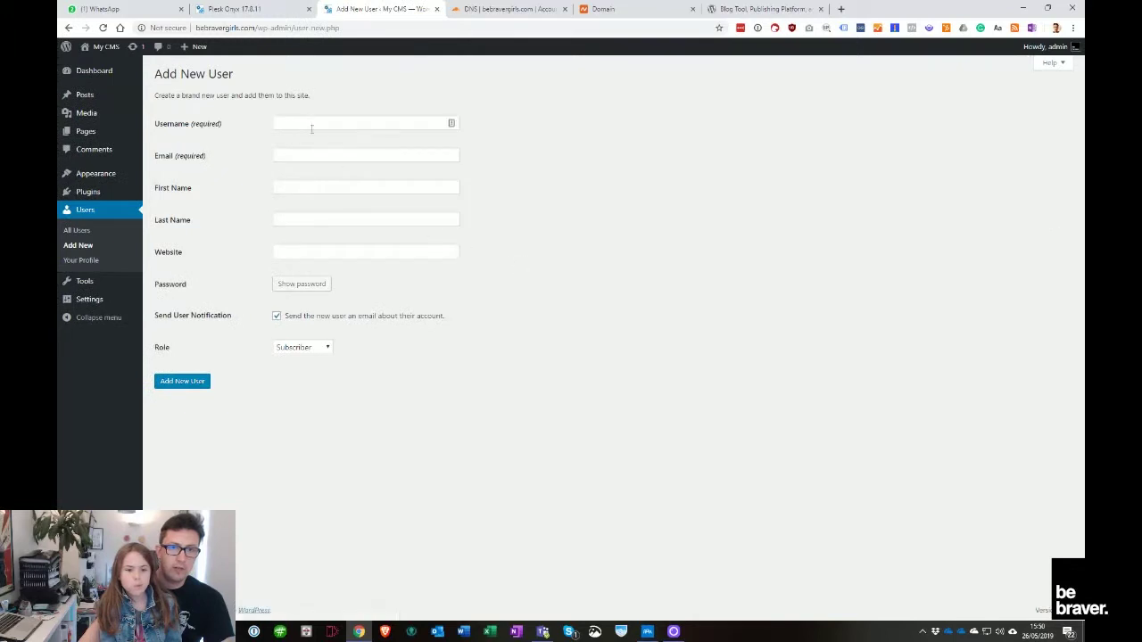
click(312, 124)
text(evie)
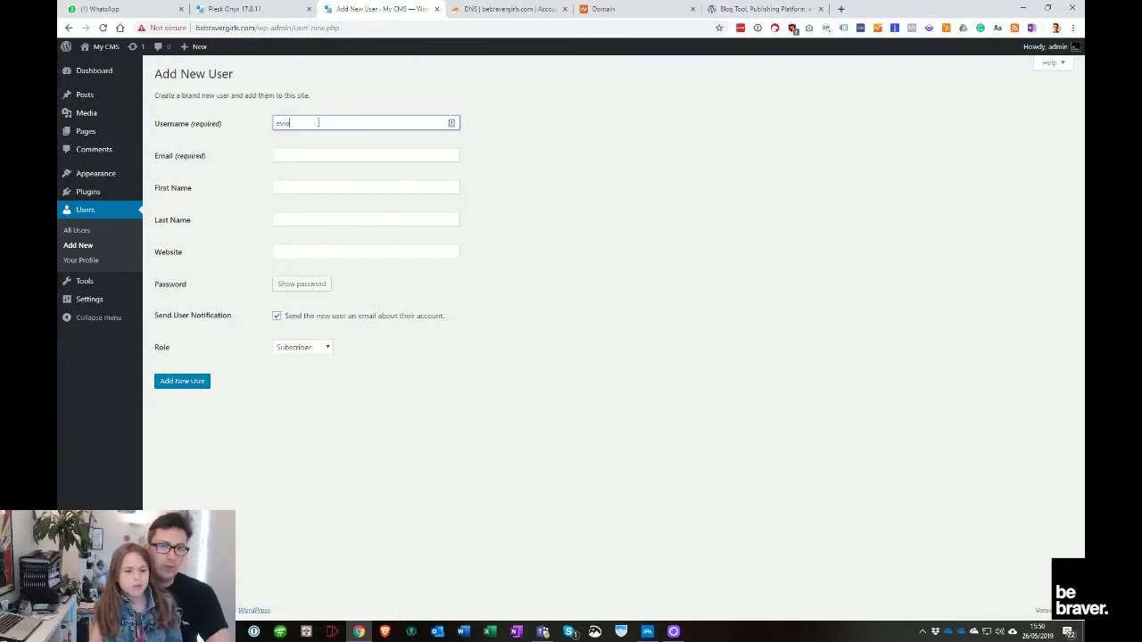
key(Tab)
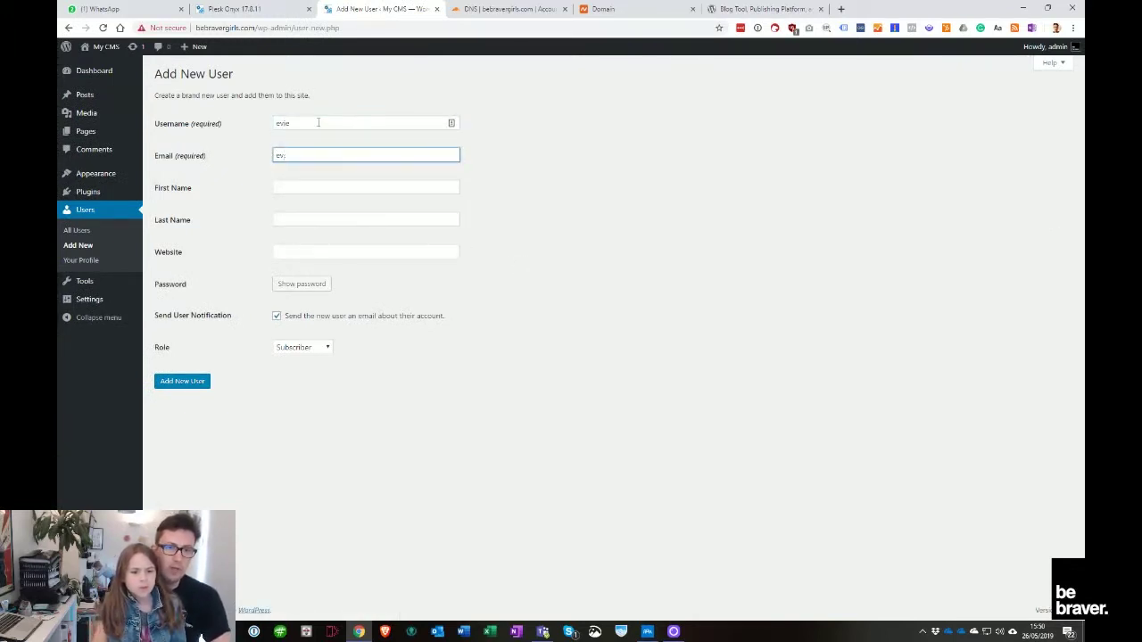
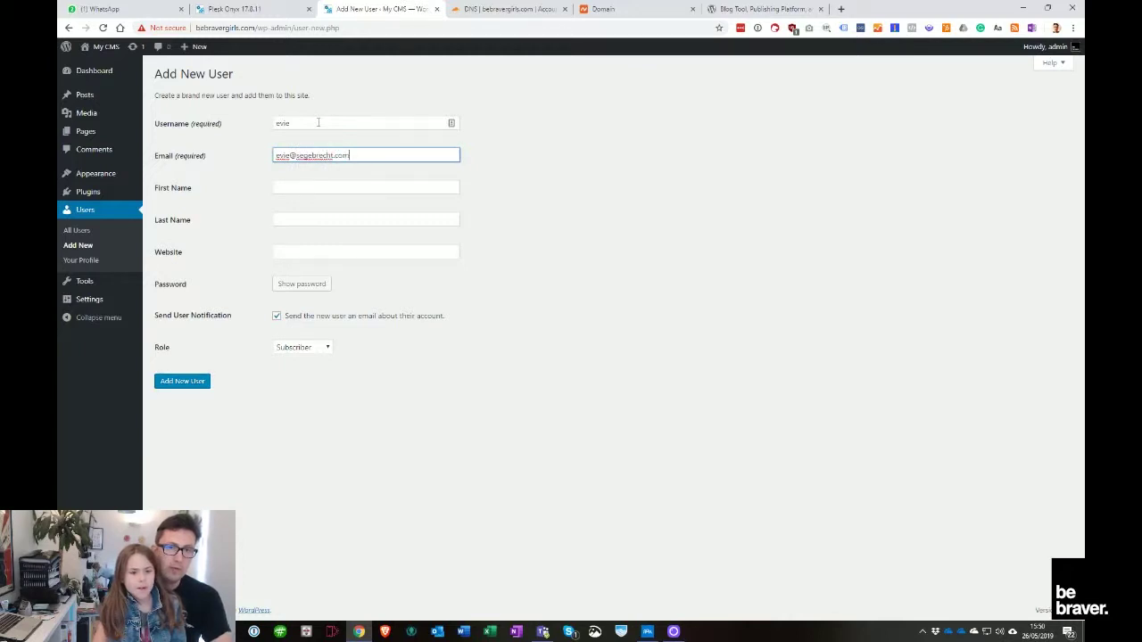
key(Tab)
key(Tab)
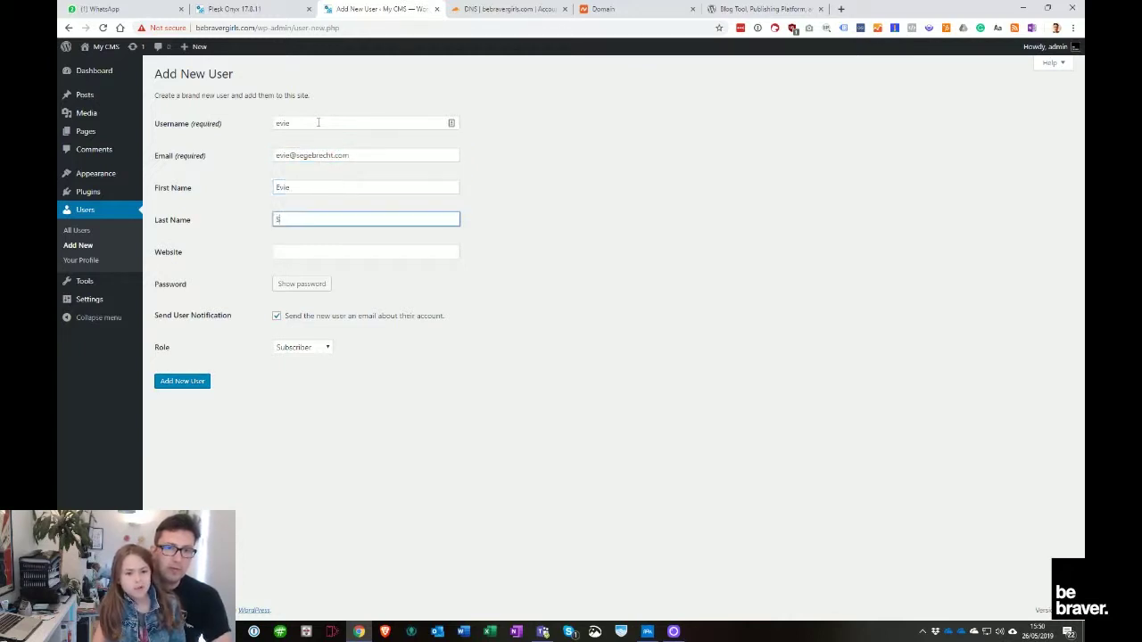
key(Tab)
text(www.)
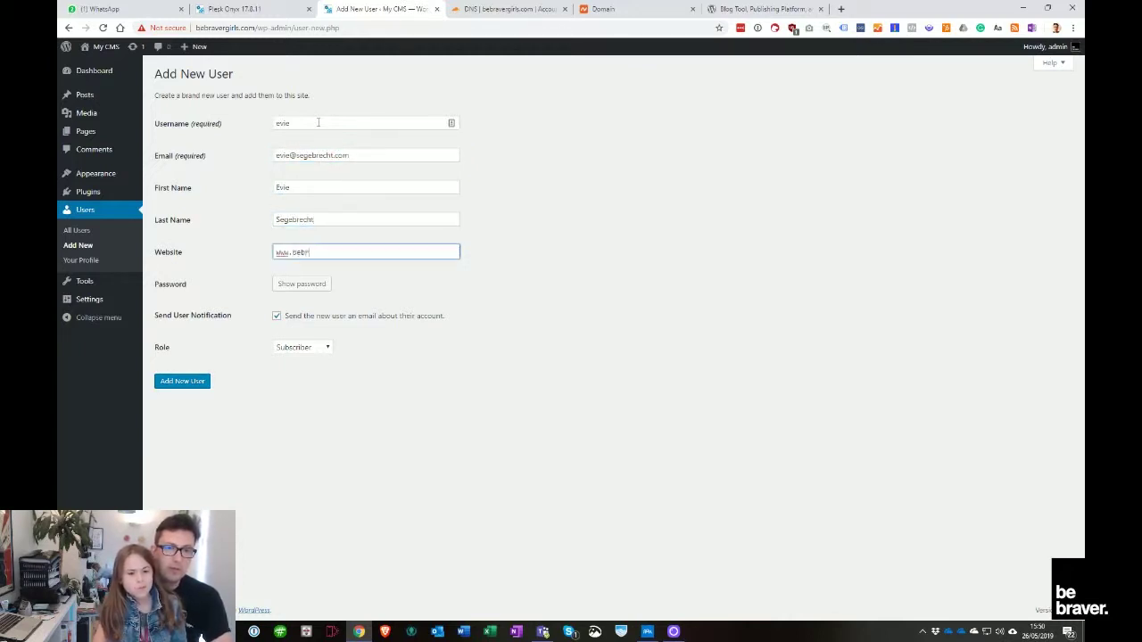
text(bebravergirls.com)
key(Tab)
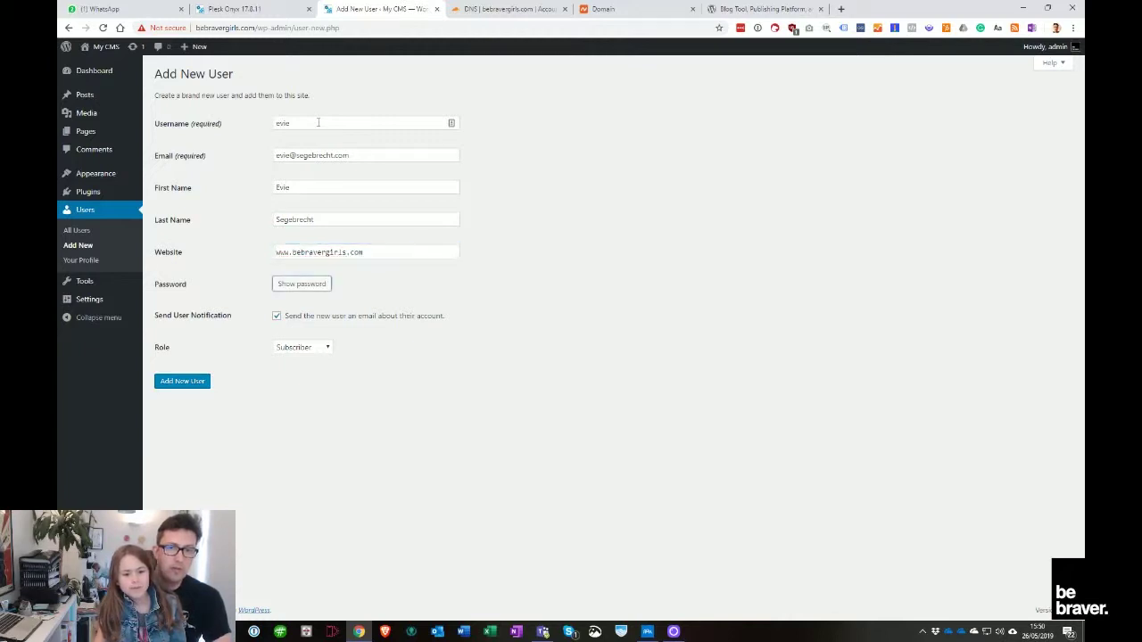
Make the user an Editor with no notification e-mail and create the account
click(317, 347)
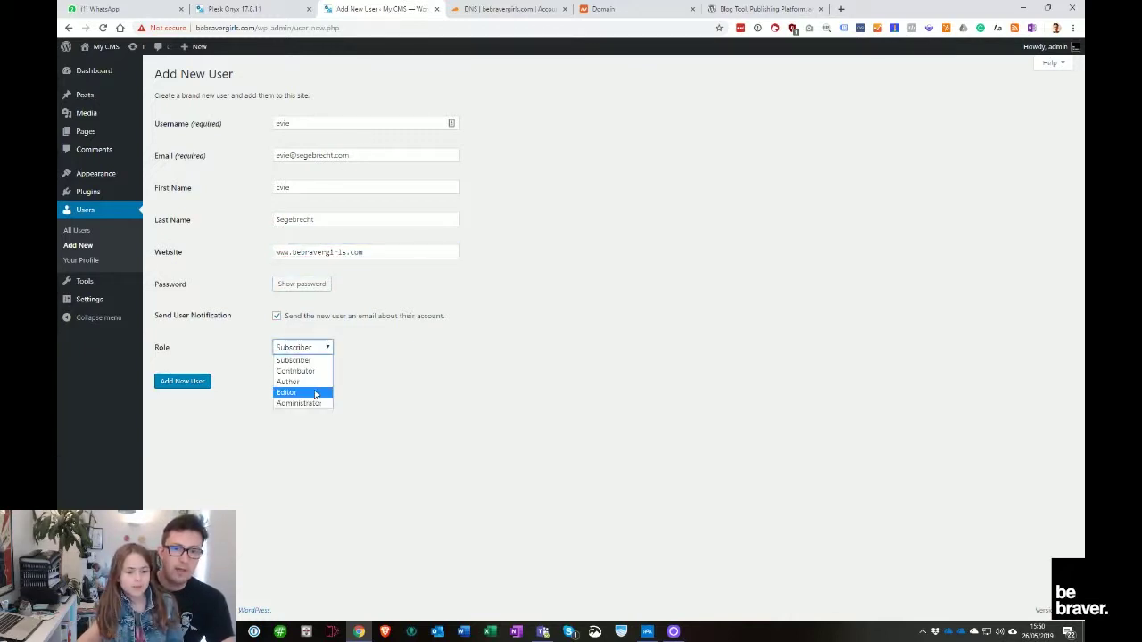
click(304, 390)
click(277, 316)
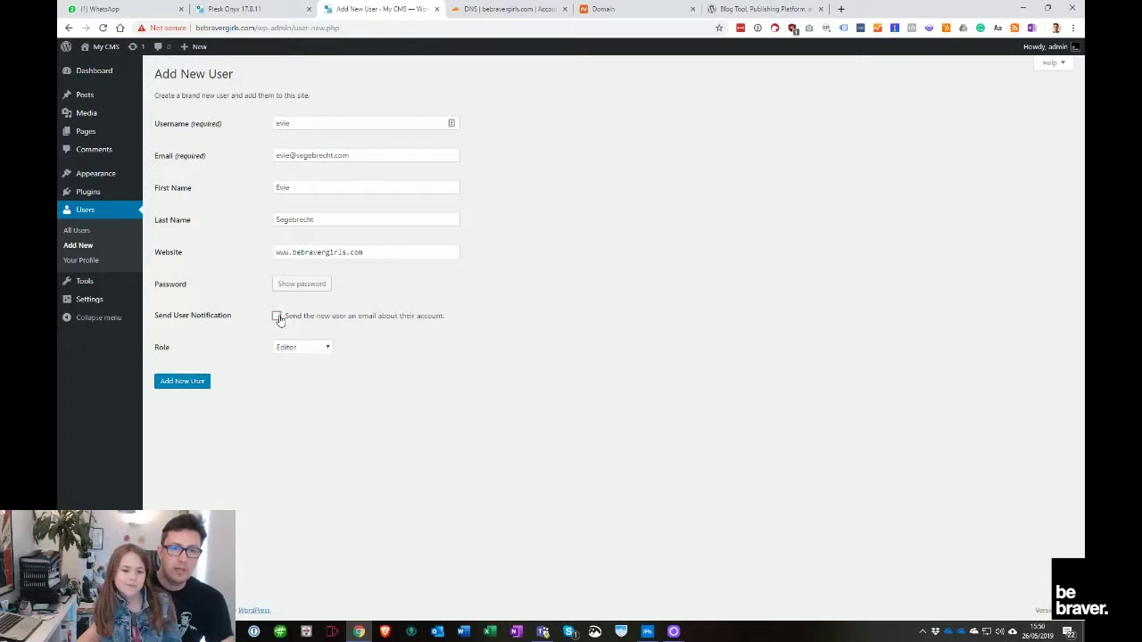
click(182, 381)
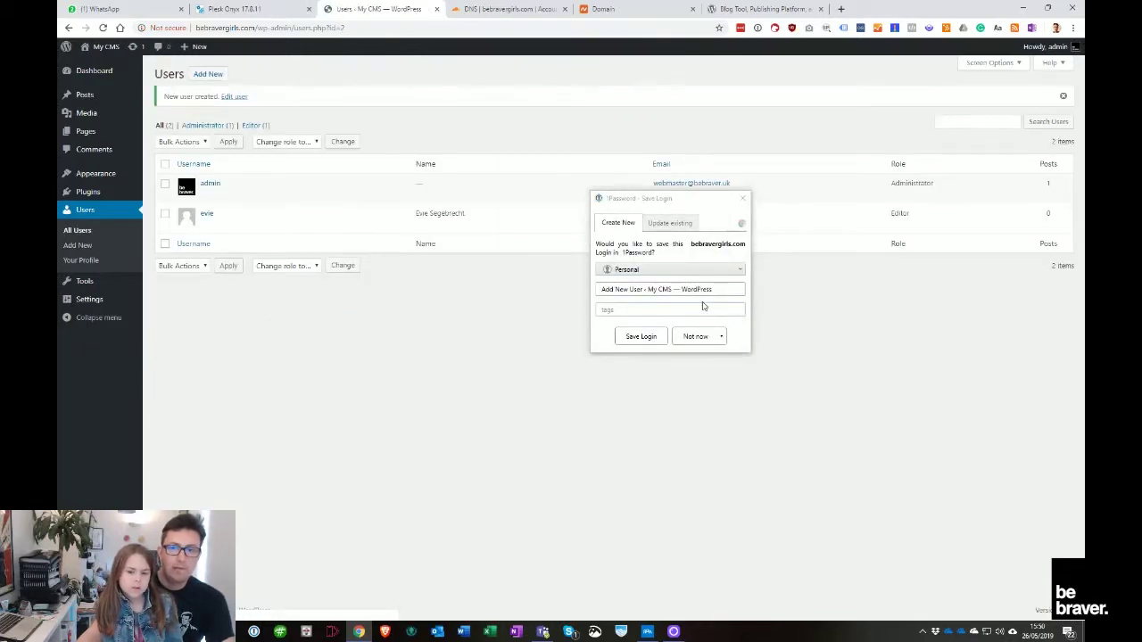
Retitle the 1Password login to 'bb Wordpress' plus the user's first name and save it
click(649, 289)
drag(648, 289, 565, 306)
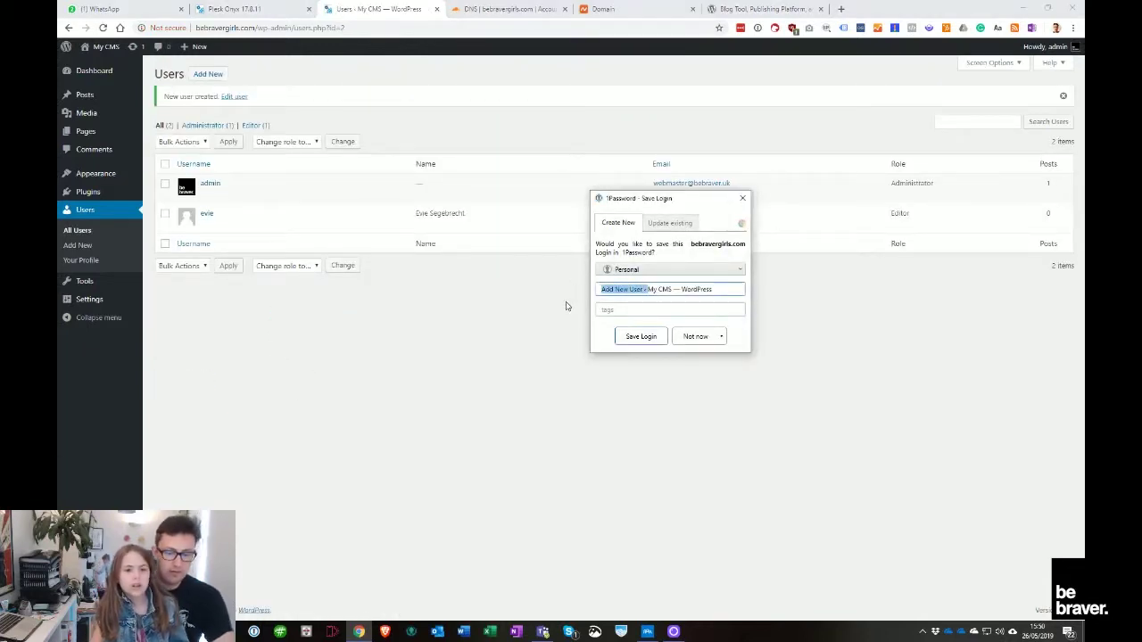
text(bb wordp)
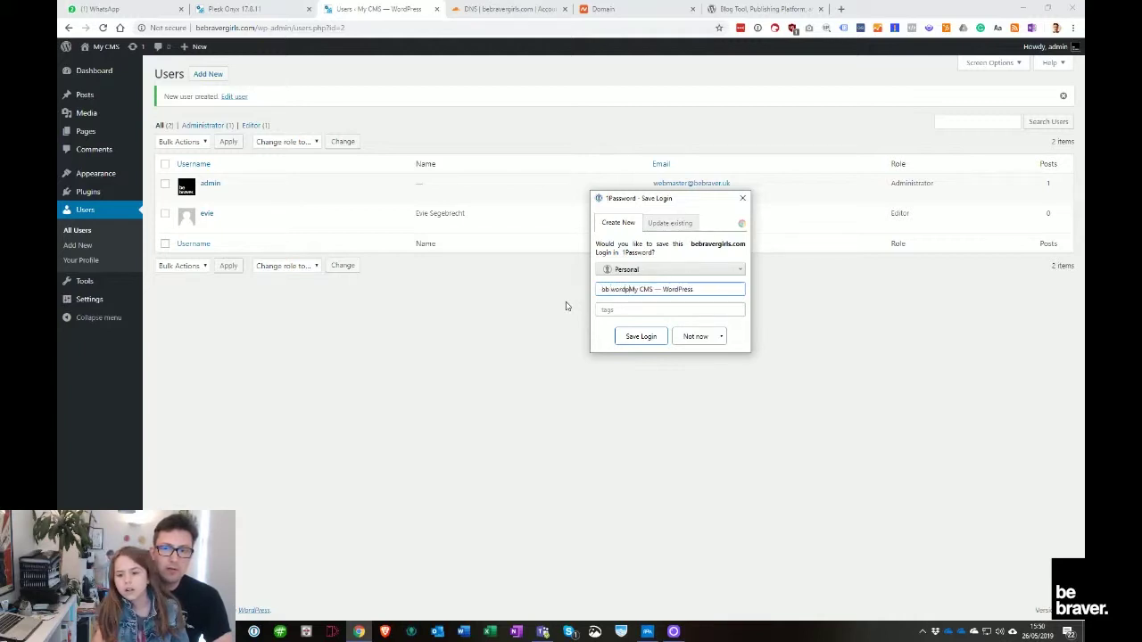
key(BackSpace)
key(BackSpace)
text(Wordpress)
key(Delete)
key(Delete)
key(Delete)
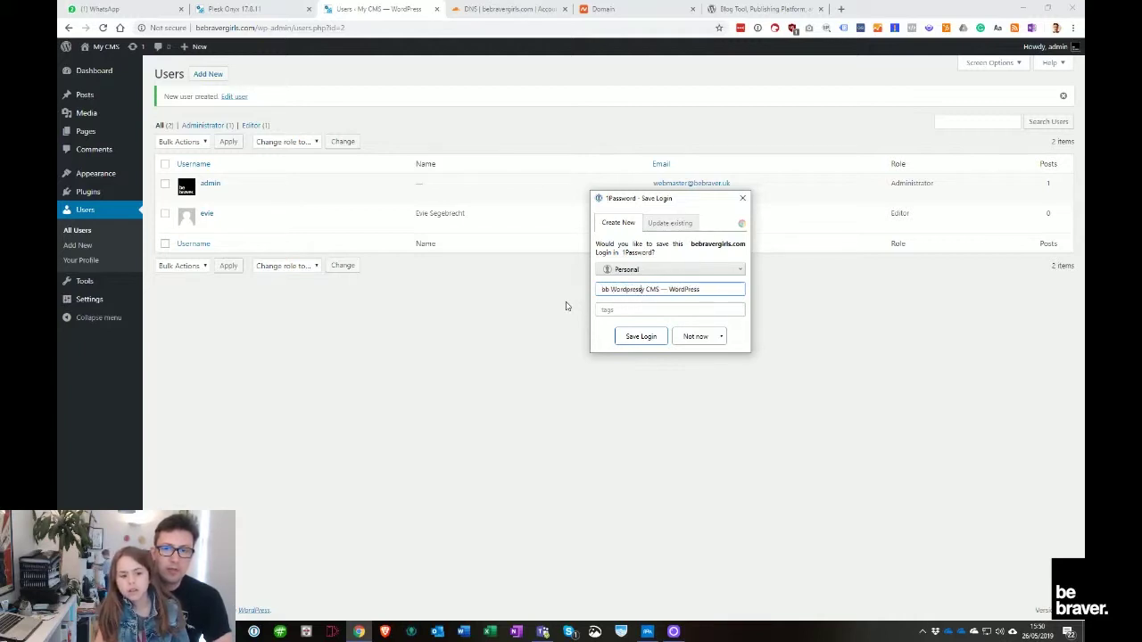
key(Delete)
key(Delete)
key(Delete)
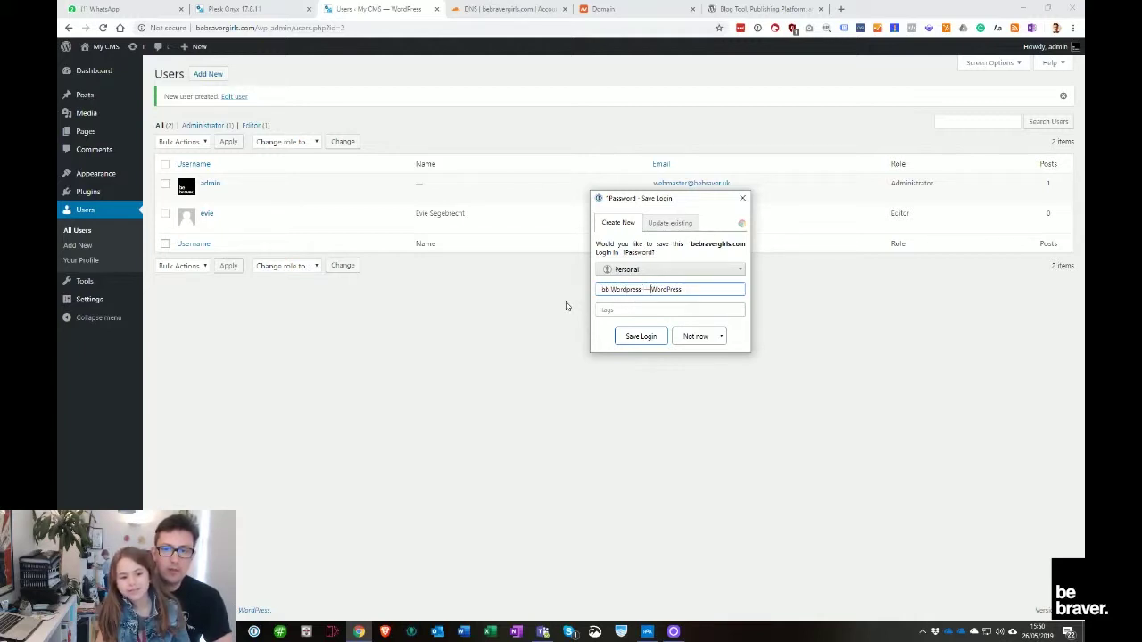
key(shift+End)
key(Delete)
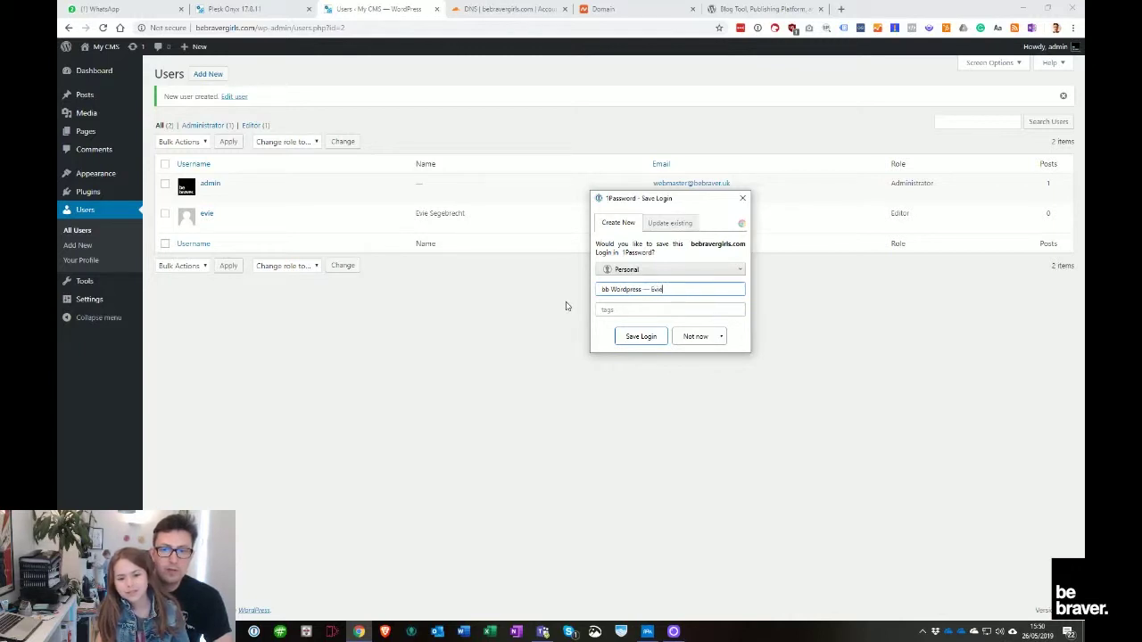
key(Tab)
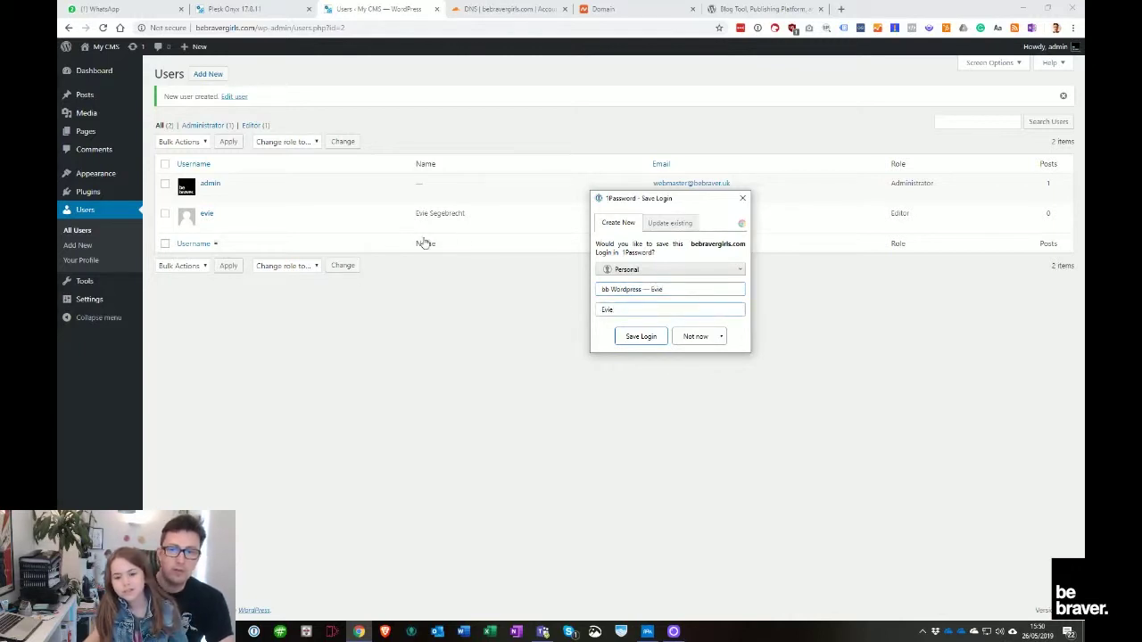
click(644, 338)
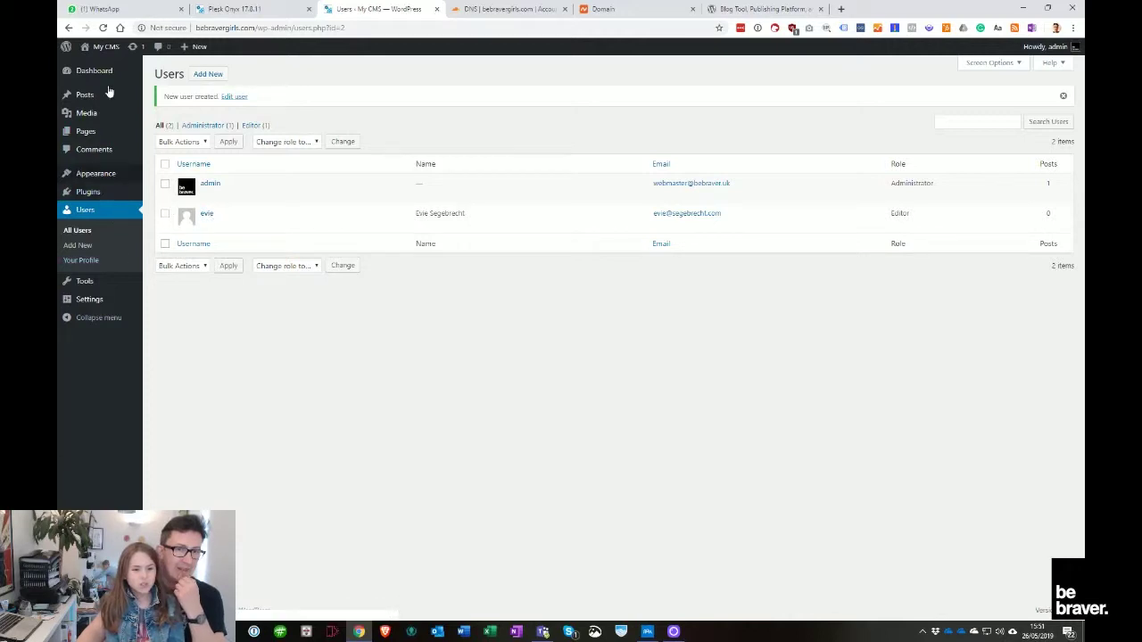
View the live My CMS front page in a new tab, then go back to the Users admin tab
mouse_move(204, 221)
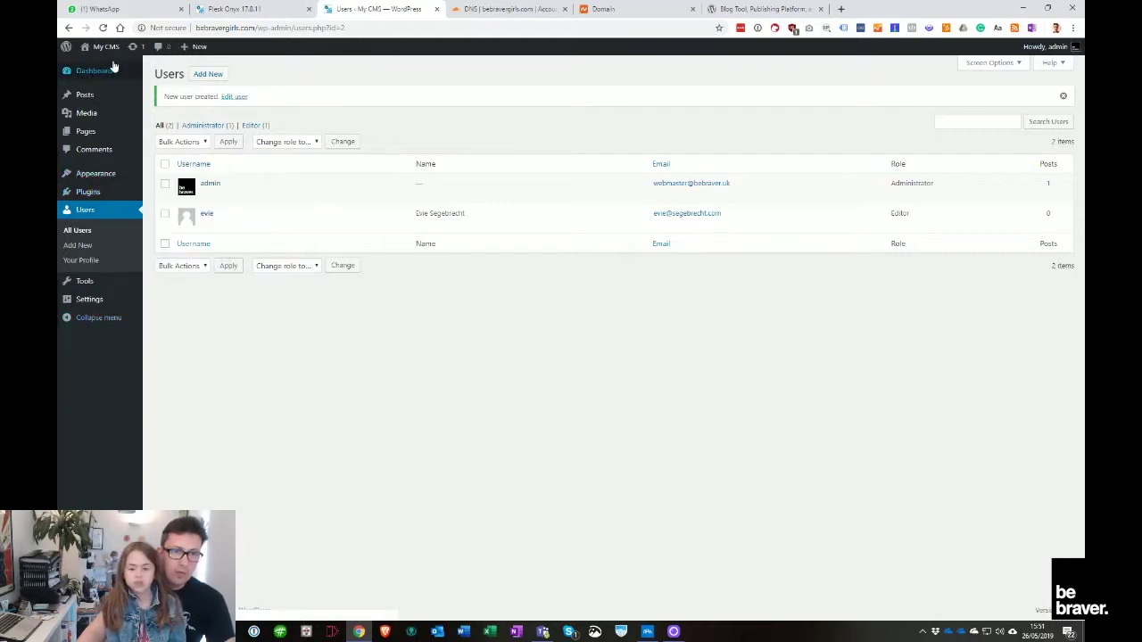
mouse_move(103, 46)
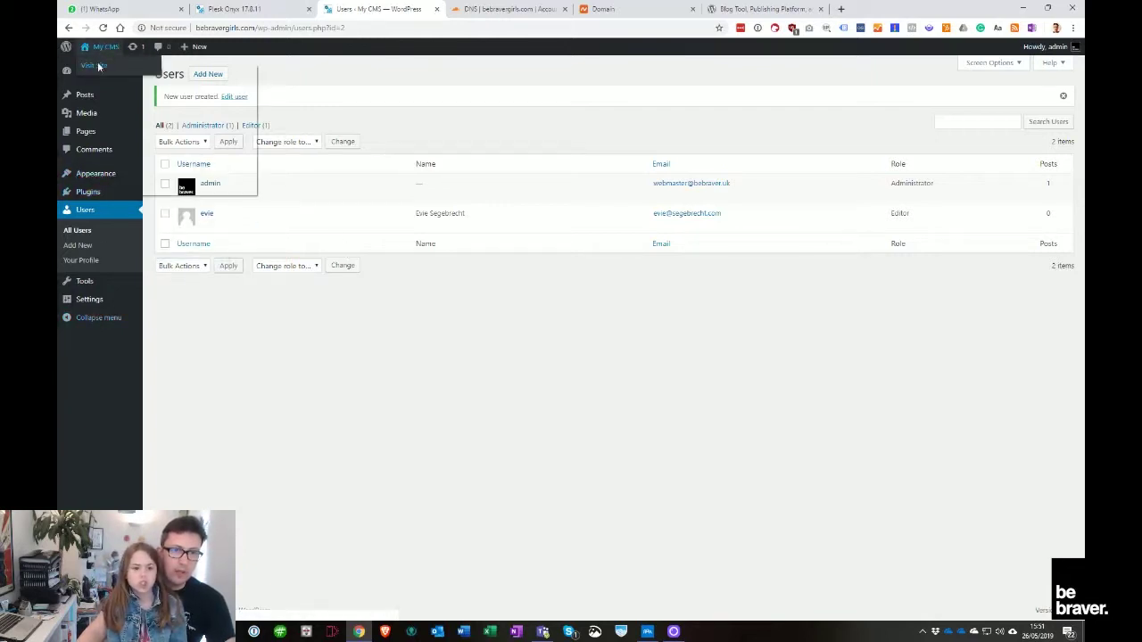
click(99, 66)
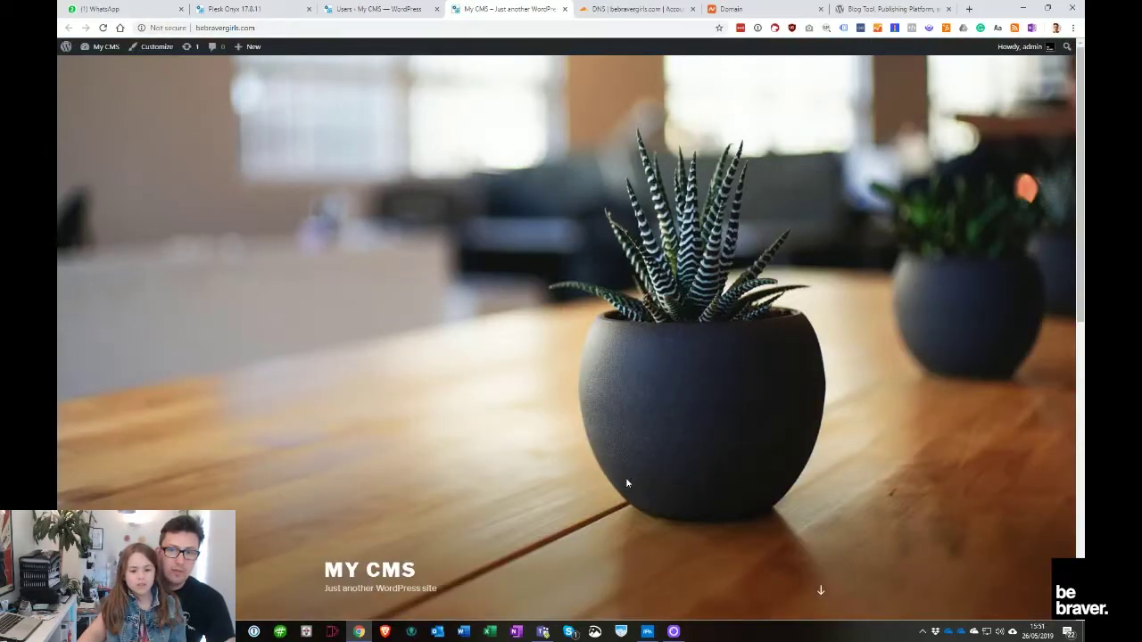
scroll(627, 483, down, 7)
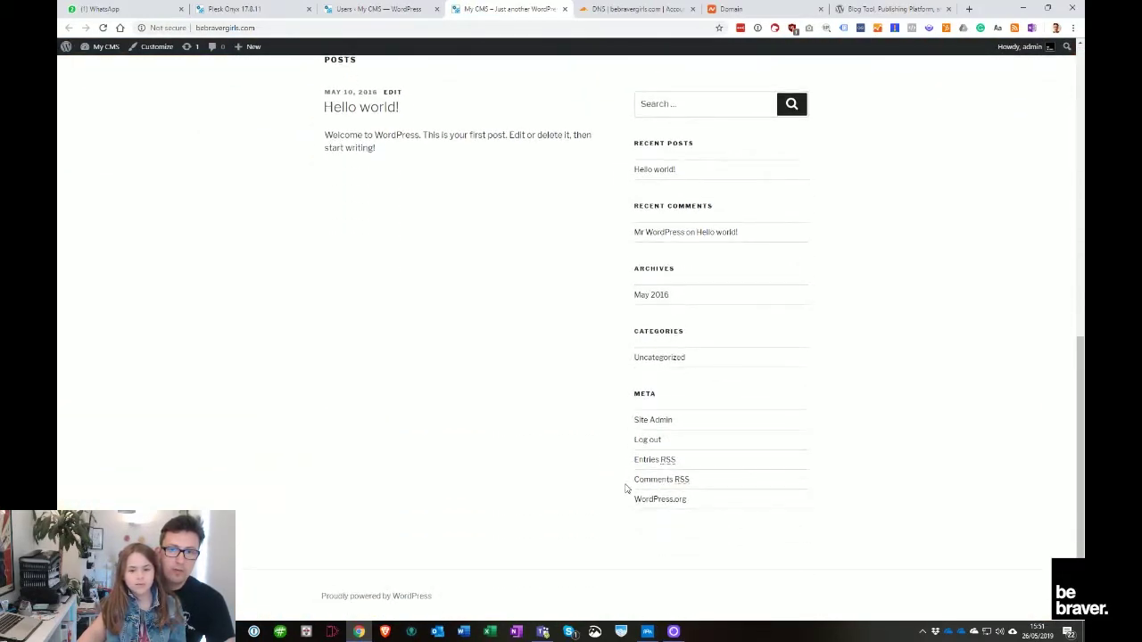
scroll(627, 489, up, 8)
click(397, 8)
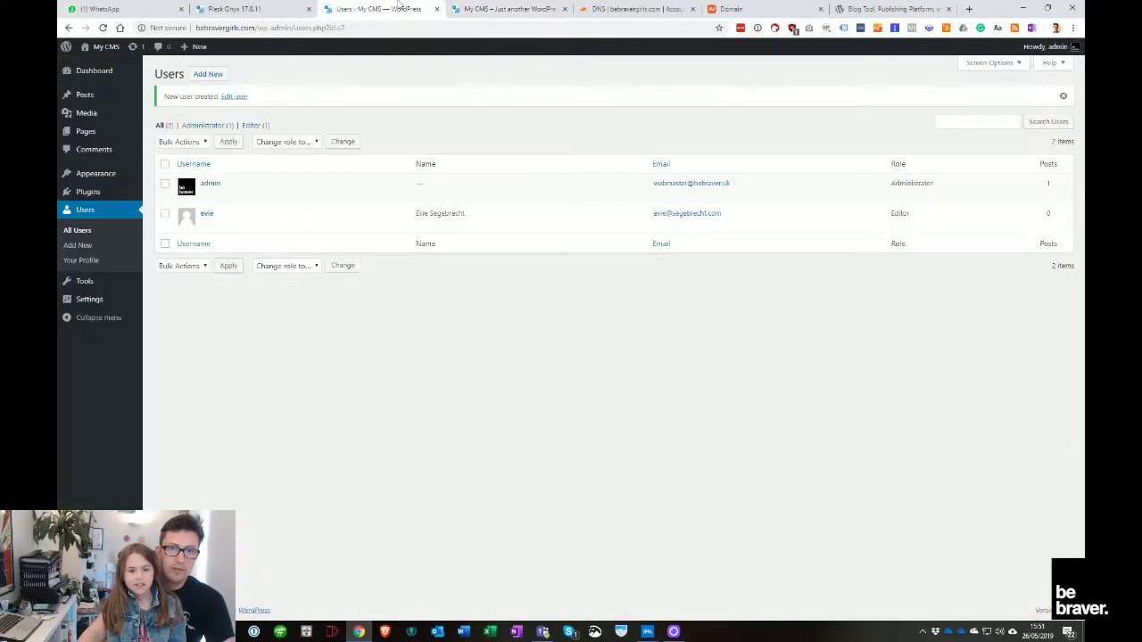
Delete the Twenty Sixteen theme from the installed themes
click(161, 176)
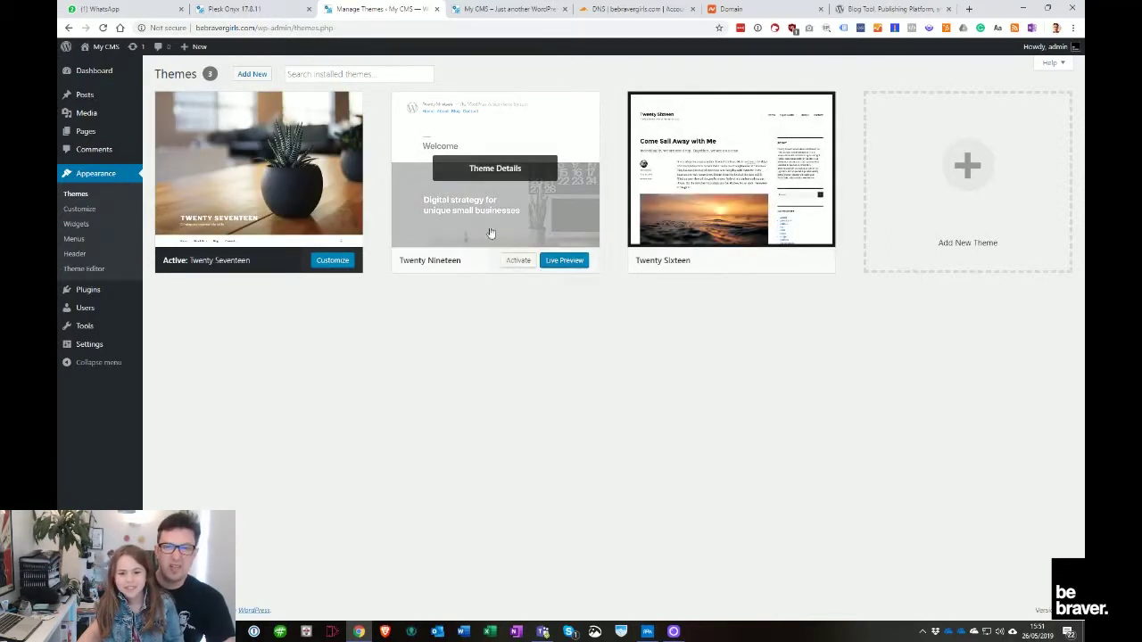
click(678, 229)
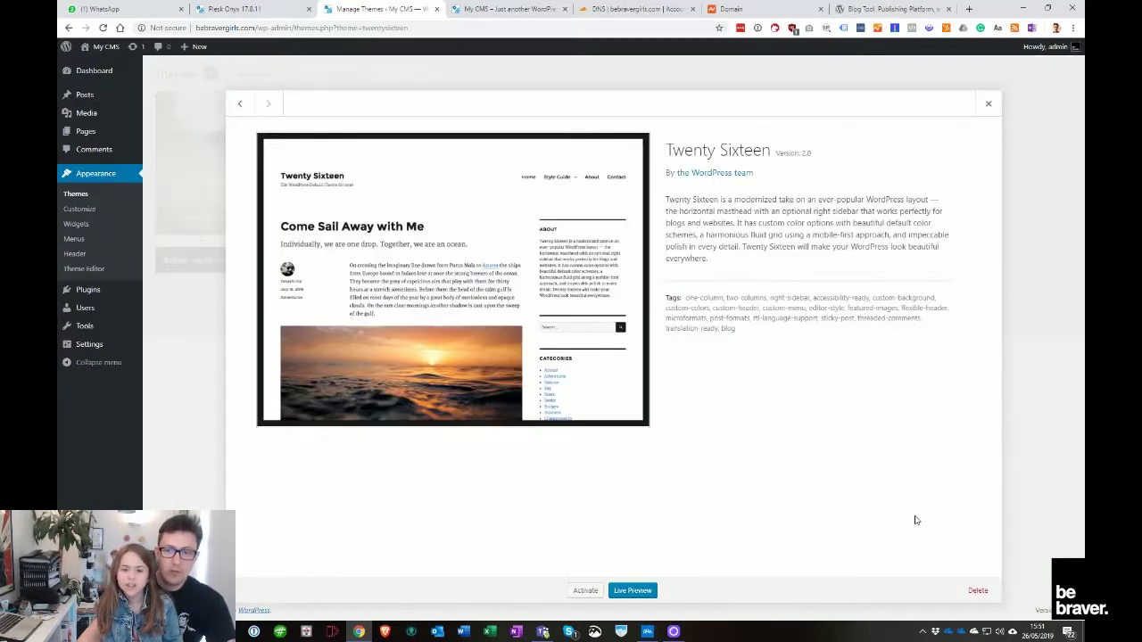
click(978, 591)
click(625, 107)
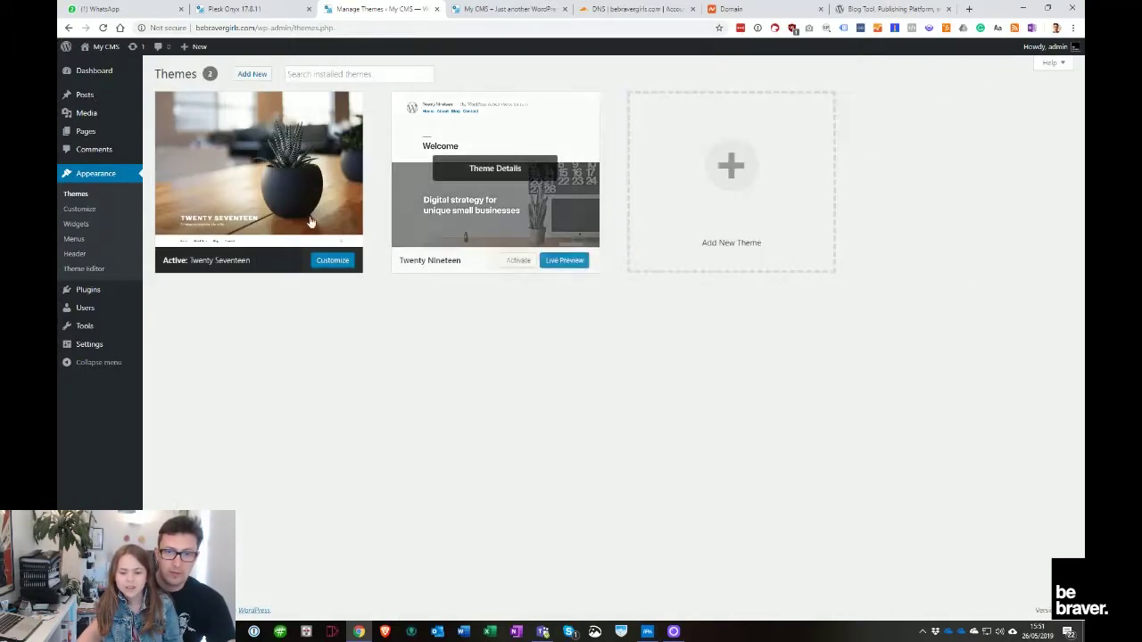
Activate the Twenty Nineteen theme
click(287, 225)
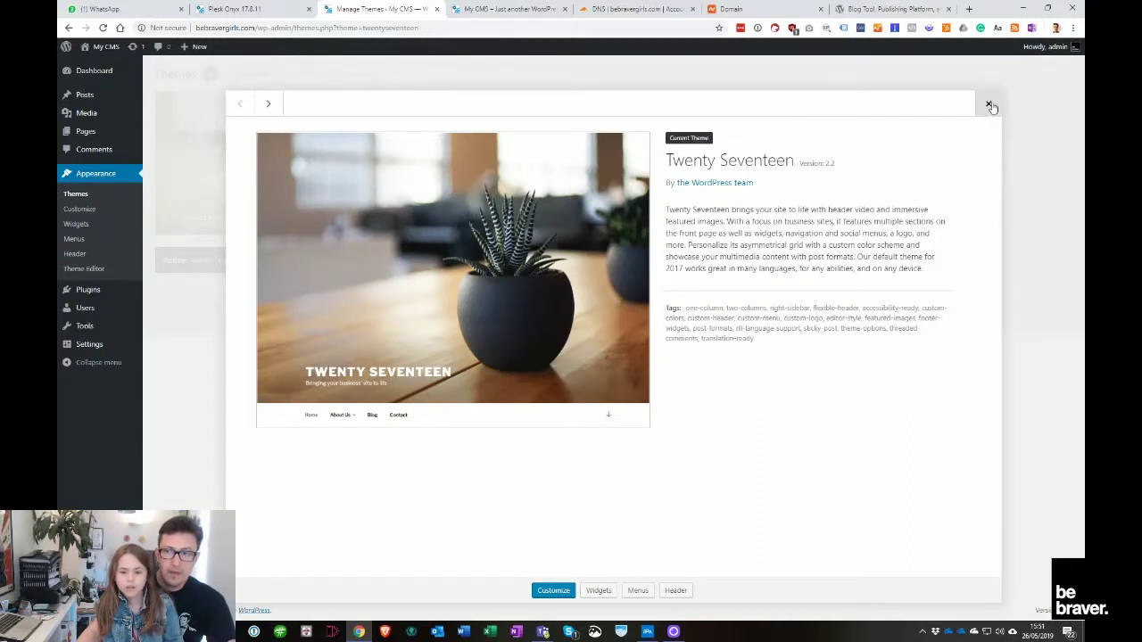
click(988, 104)
click(526, 258)
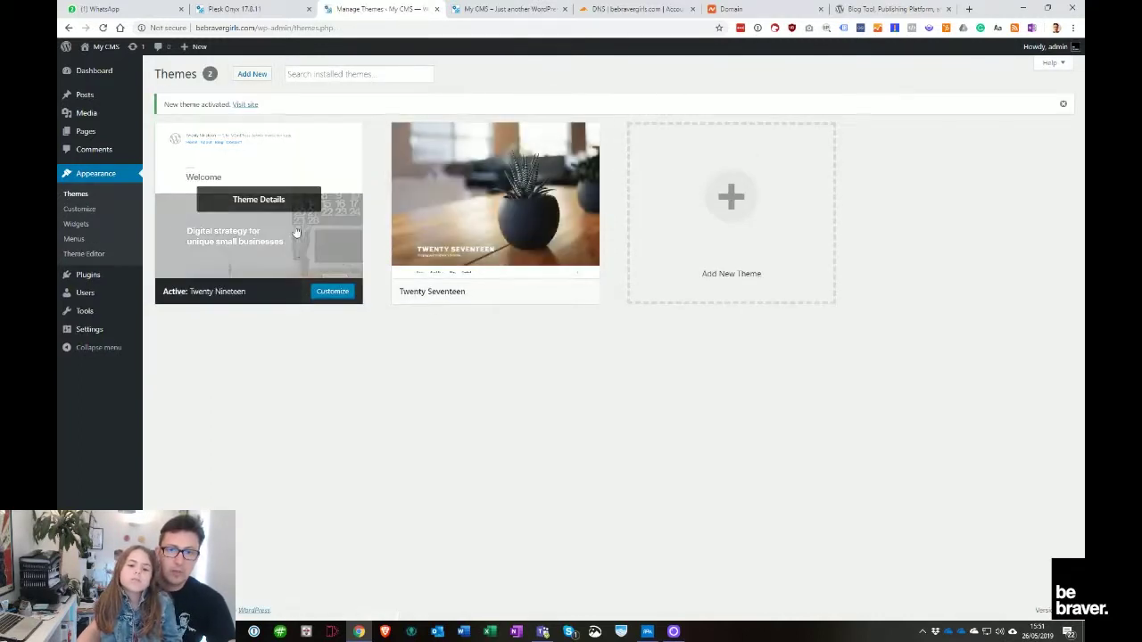
Delete the Twenty Seventeen theme, leaving Twenty Nineteen as the only theme
click(536, 259)
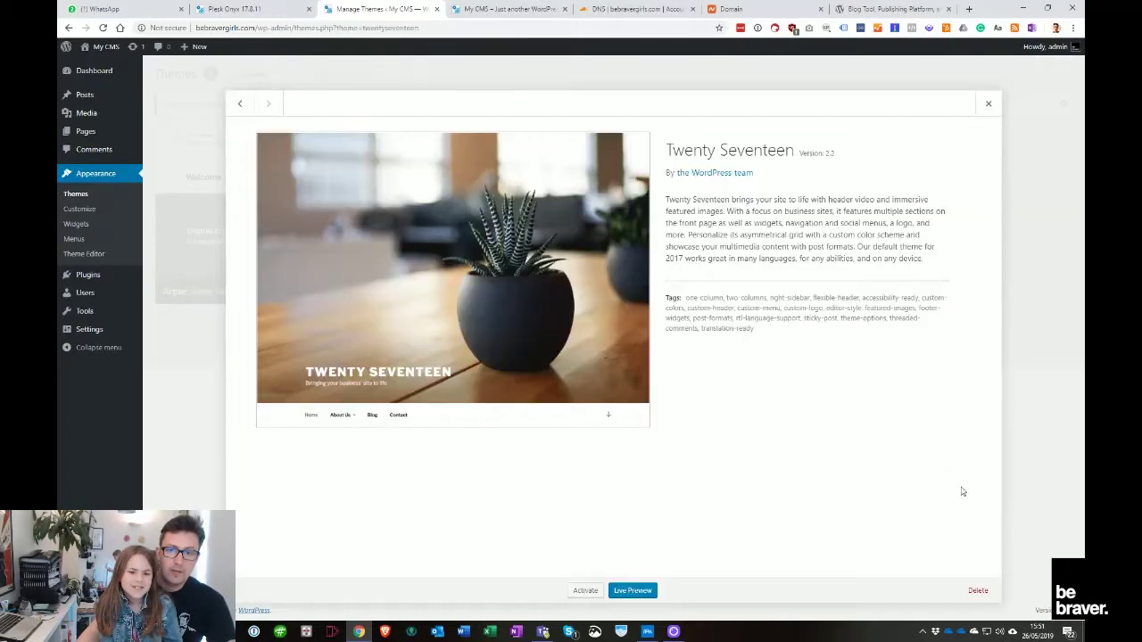
click(993, 597)
click(621, 112)
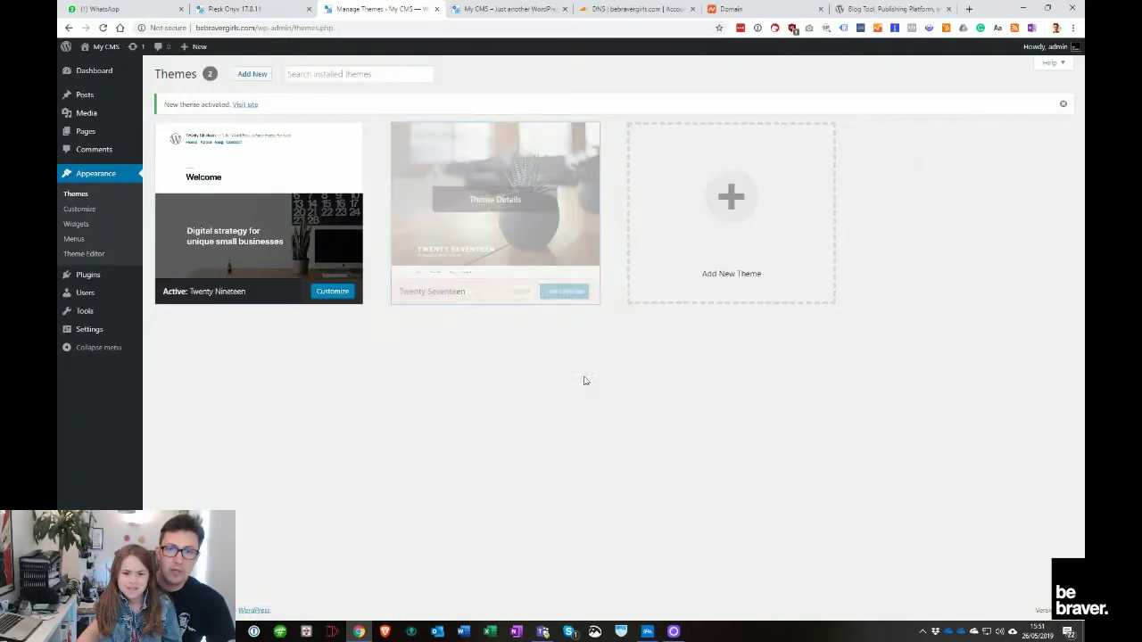
triple_click(746, 429)
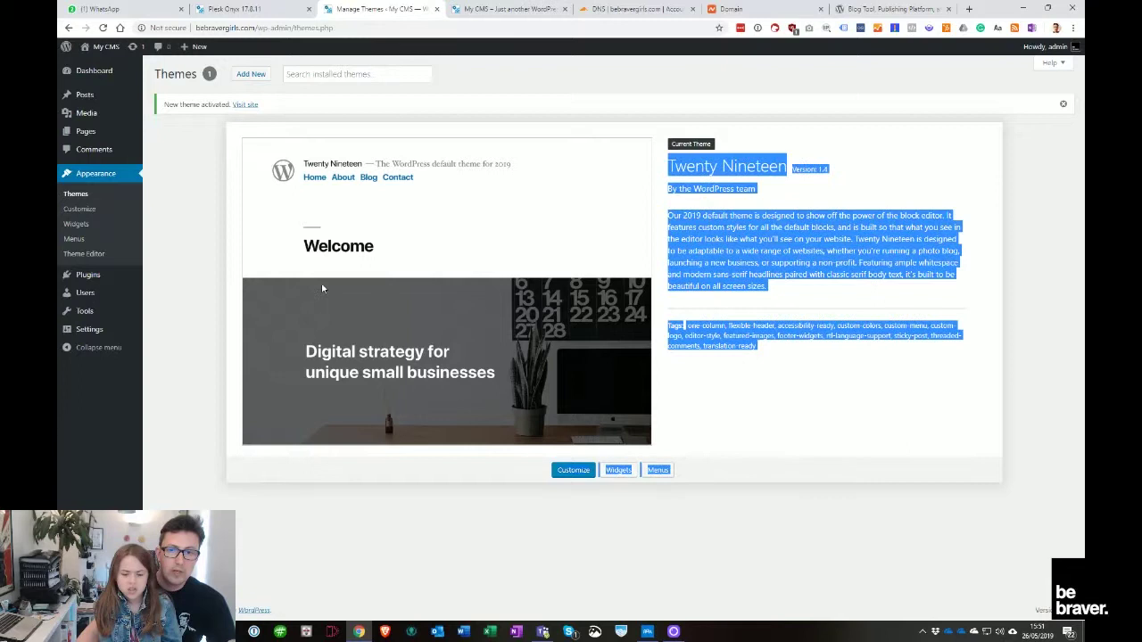
click(759, 422)
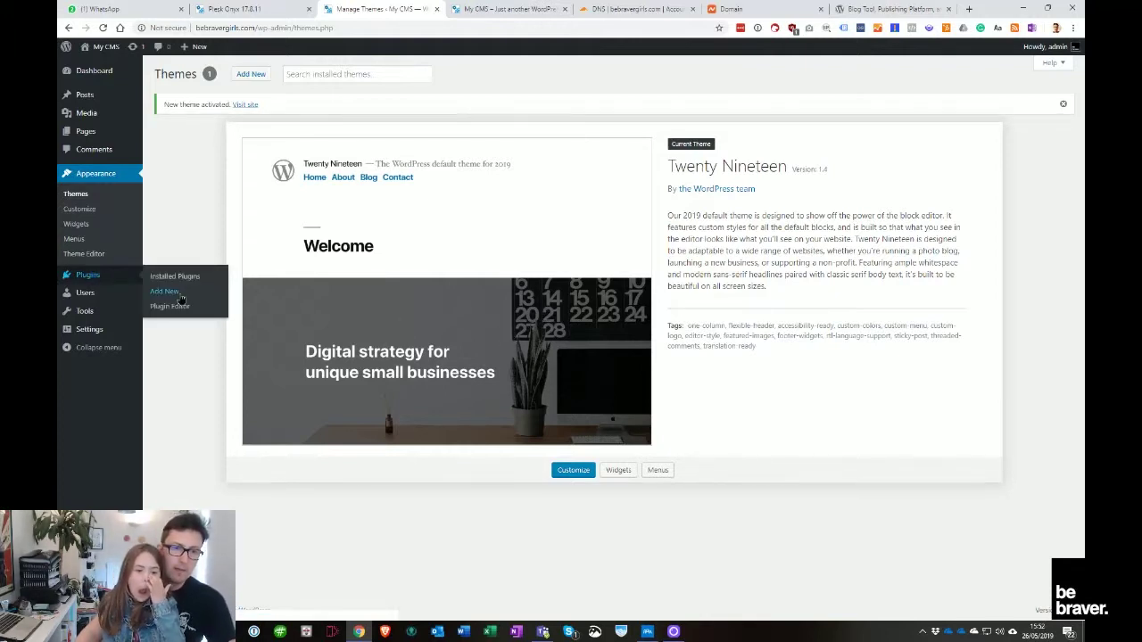
Search the plugin directory for 'child theme' and install Child Theme Configurator
click(166, 297)
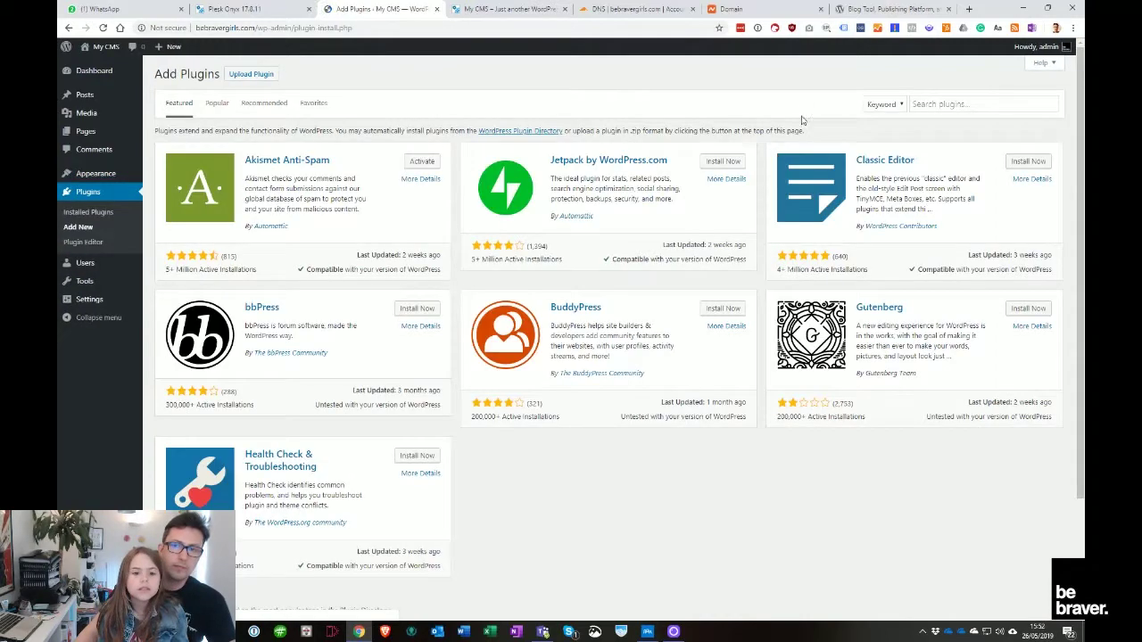
click(883, 105)
click(950, 104)
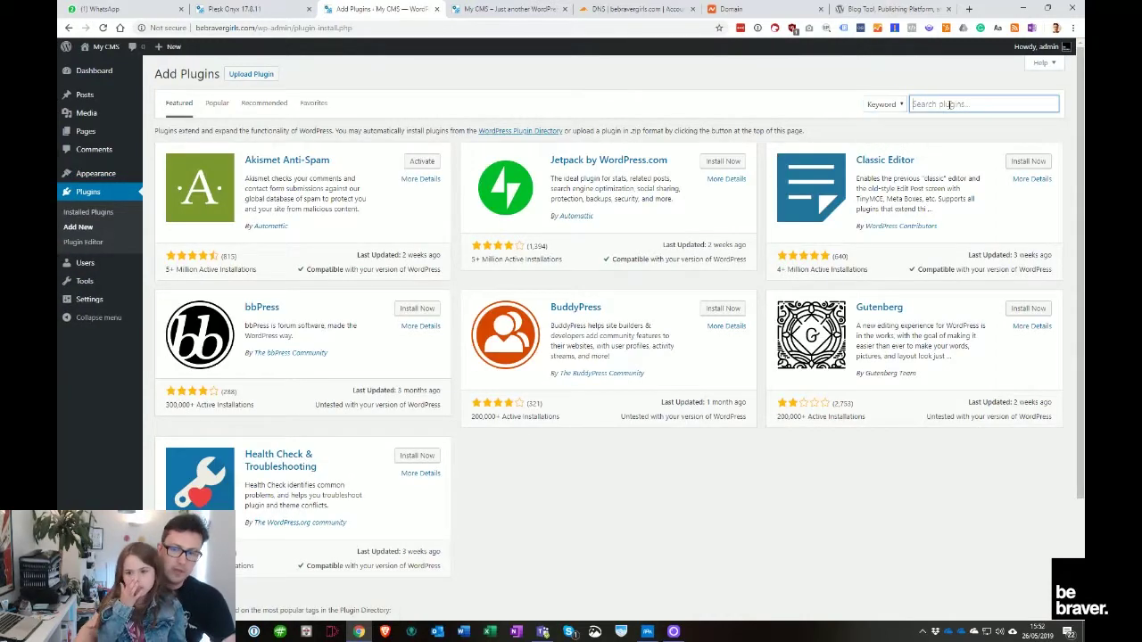
text(c)
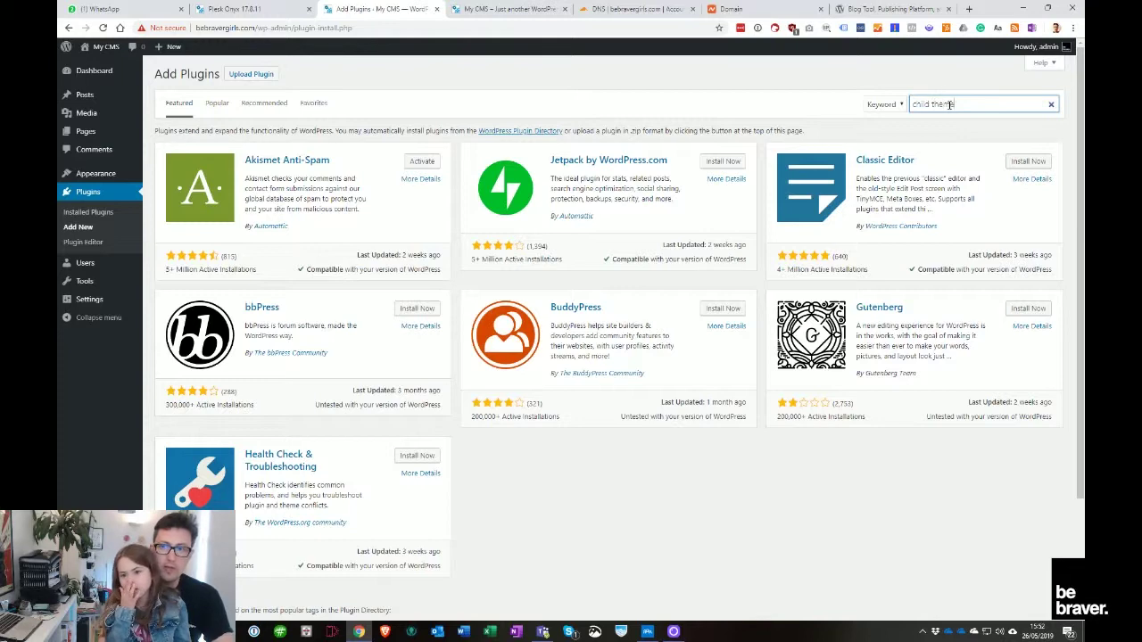
text(hild theme)
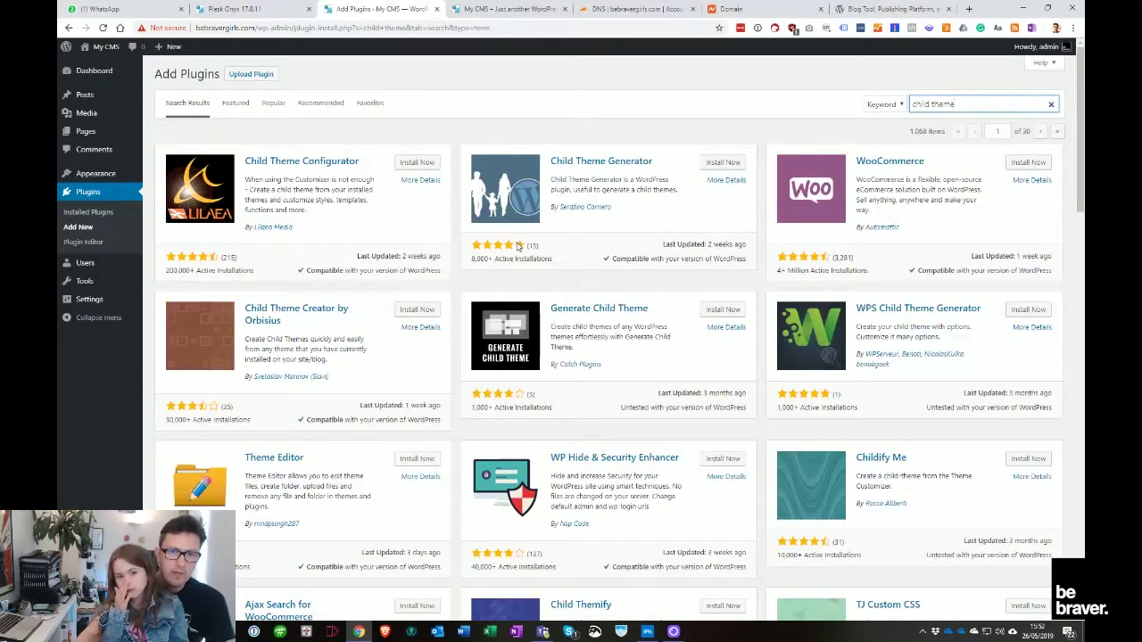
click(416, 163)
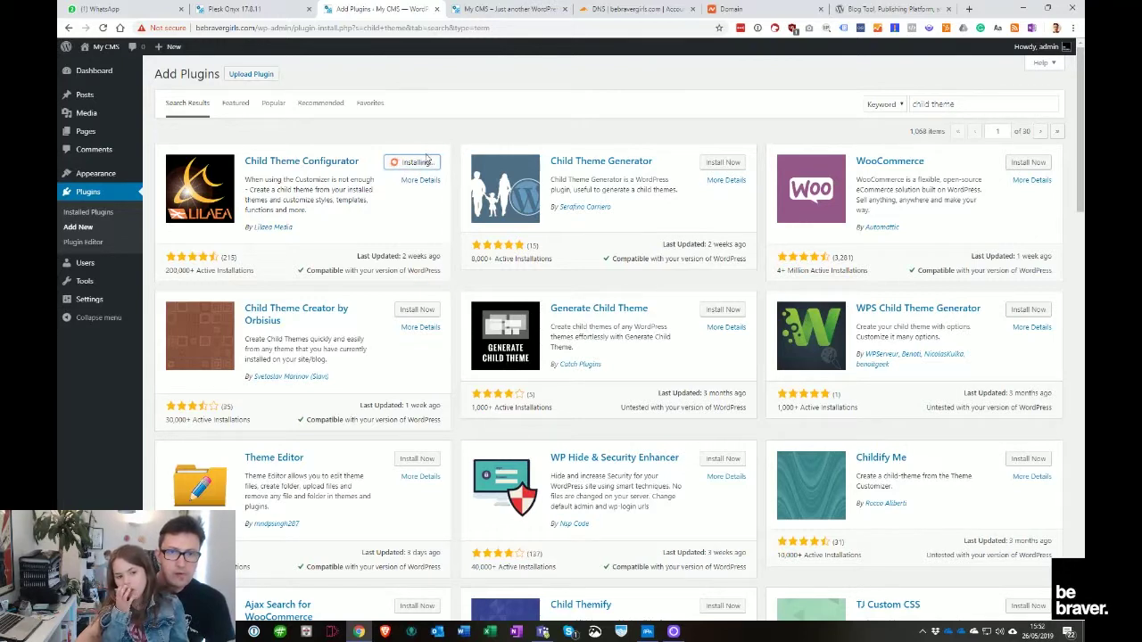
Set up Let's Encrypt for bebravergirls.com in Plesk with a contact e-mail, covering www and webmail
click(254, 9)
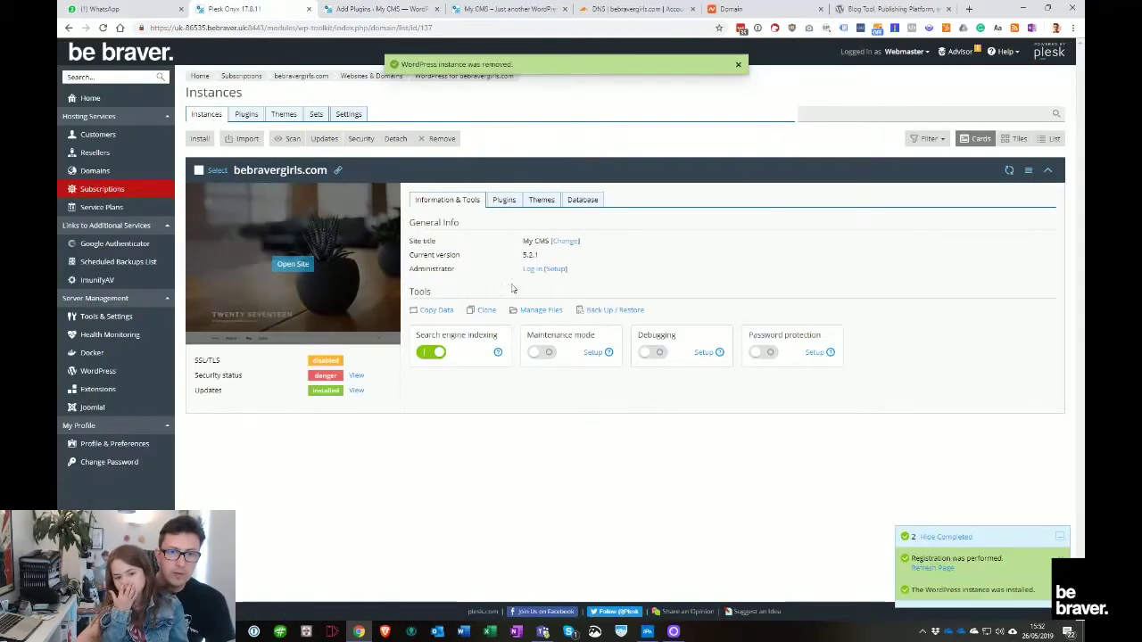
click(301, 77)
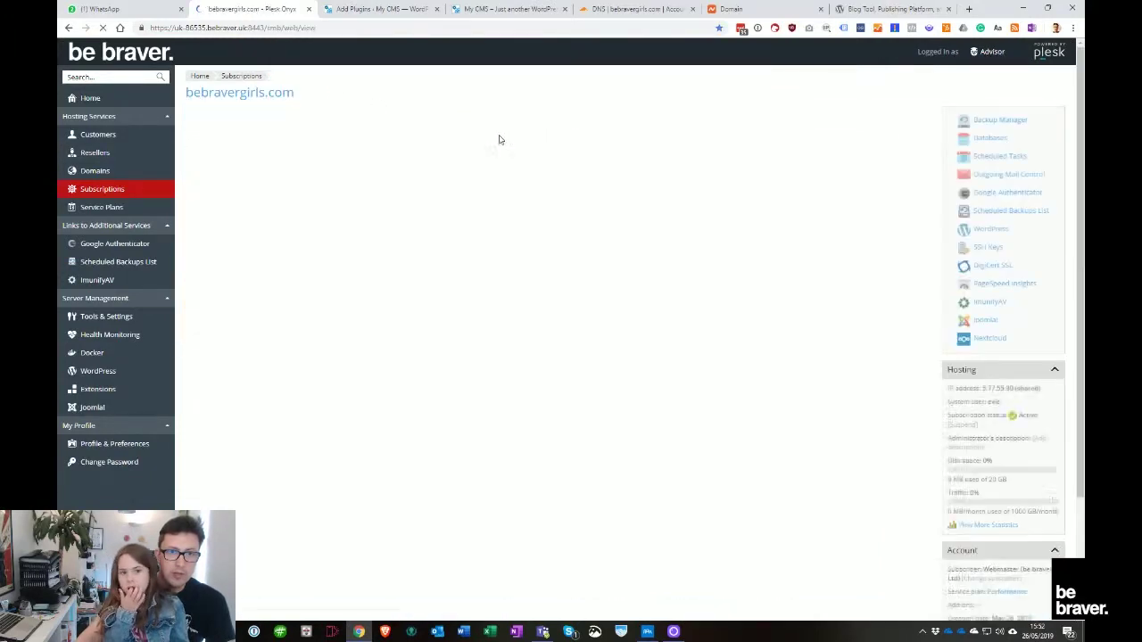
click(262, 402)
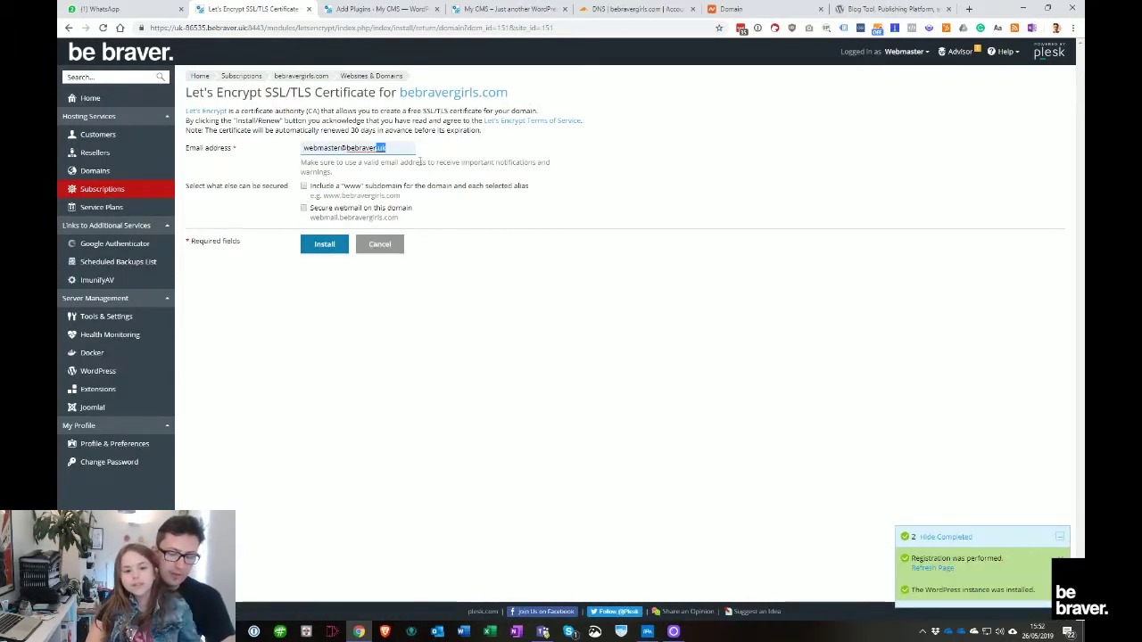
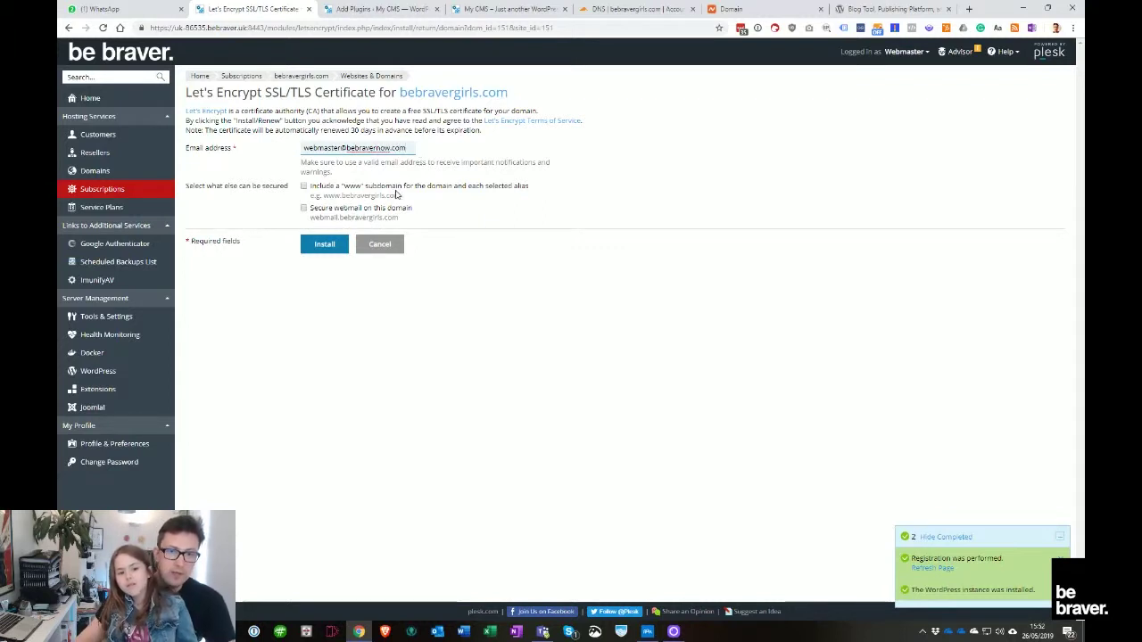
click(396, 187)
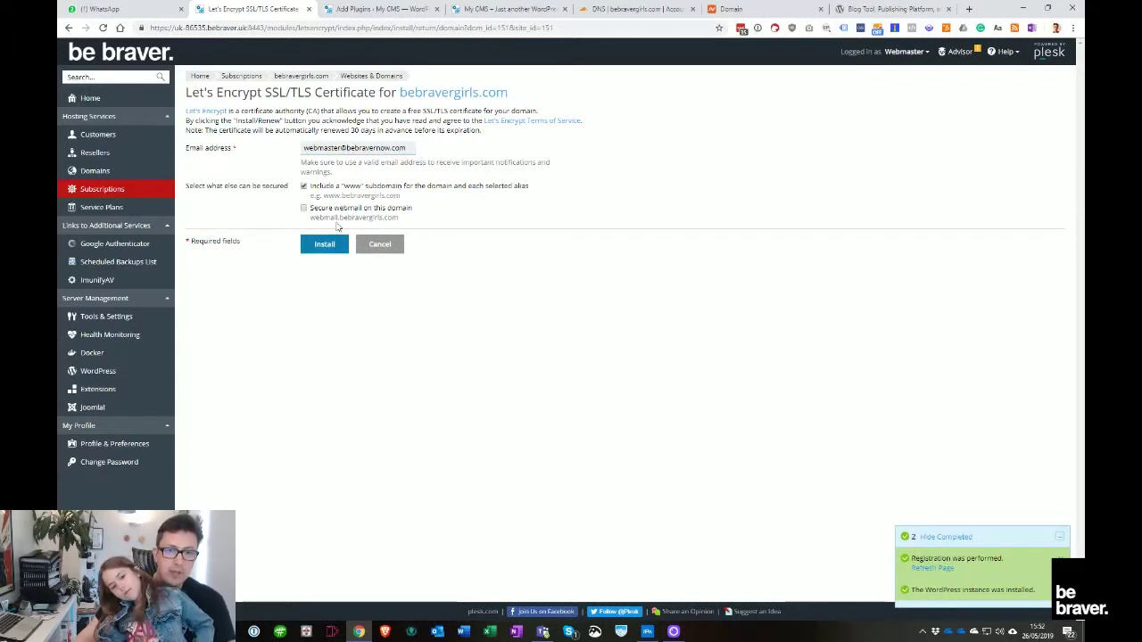
click(343, 211)
key(ctrl+5)
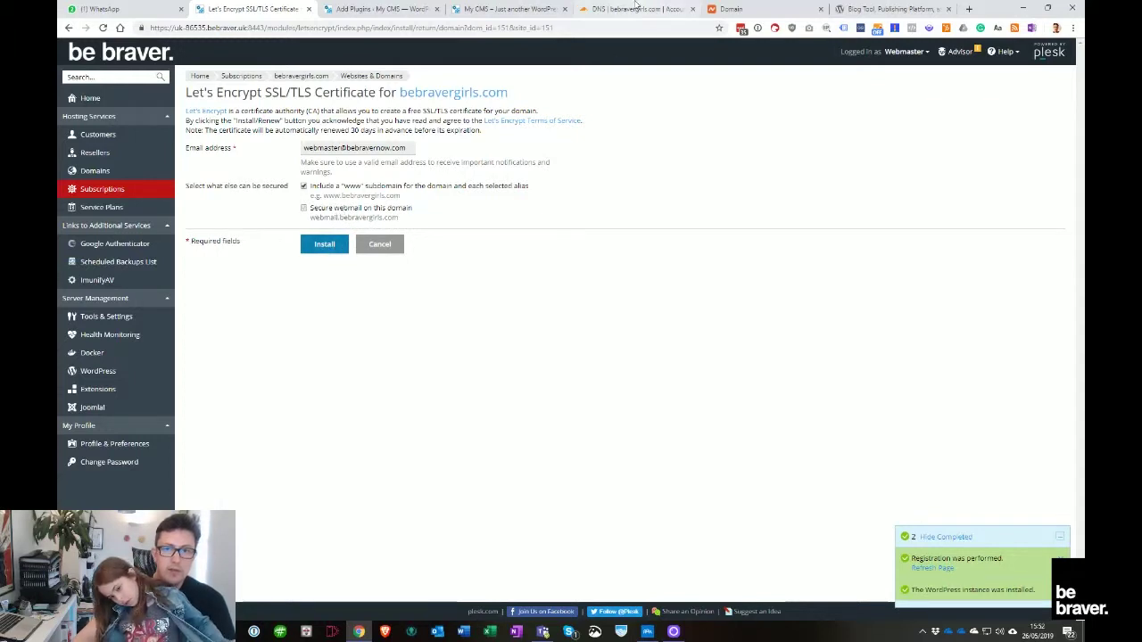
Add a Cloudflare A record named webmail pointing to 5.77.55.30, copied from the www record
text(webmail)
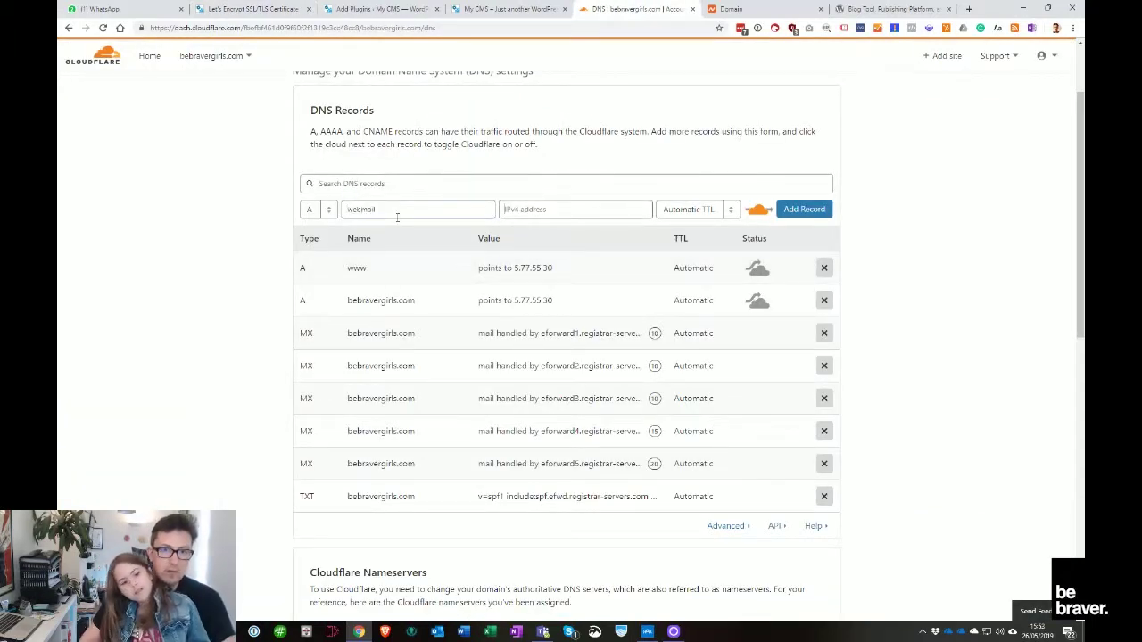
click(555, 269)
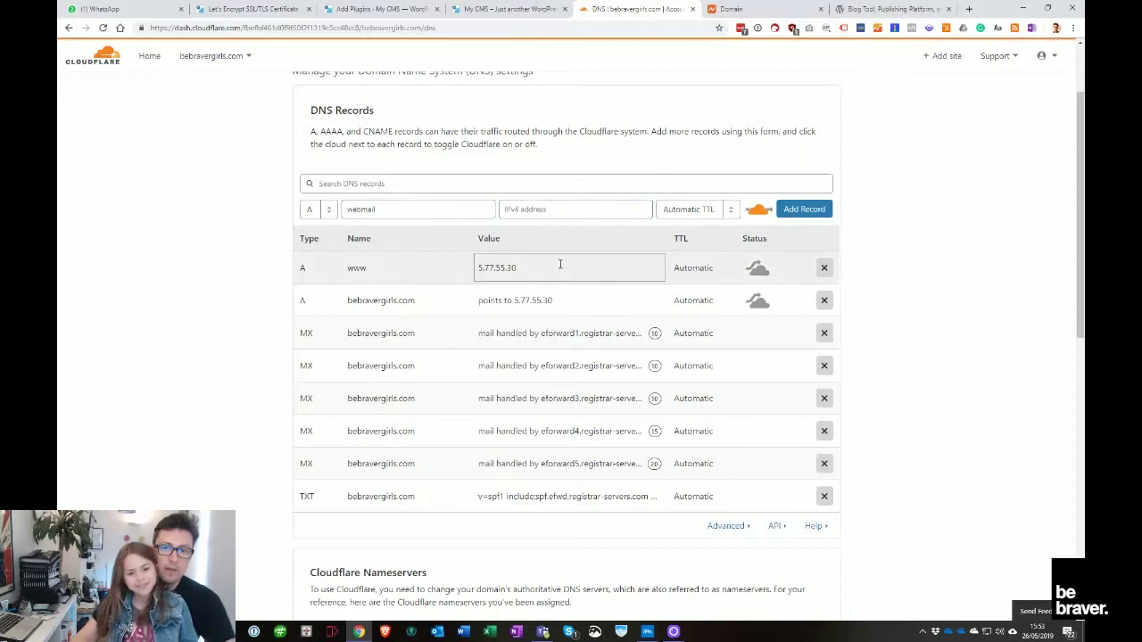
triple_click(560, 264)
key(ctrl+c)
click(613, 210)
key(ctrl+v)
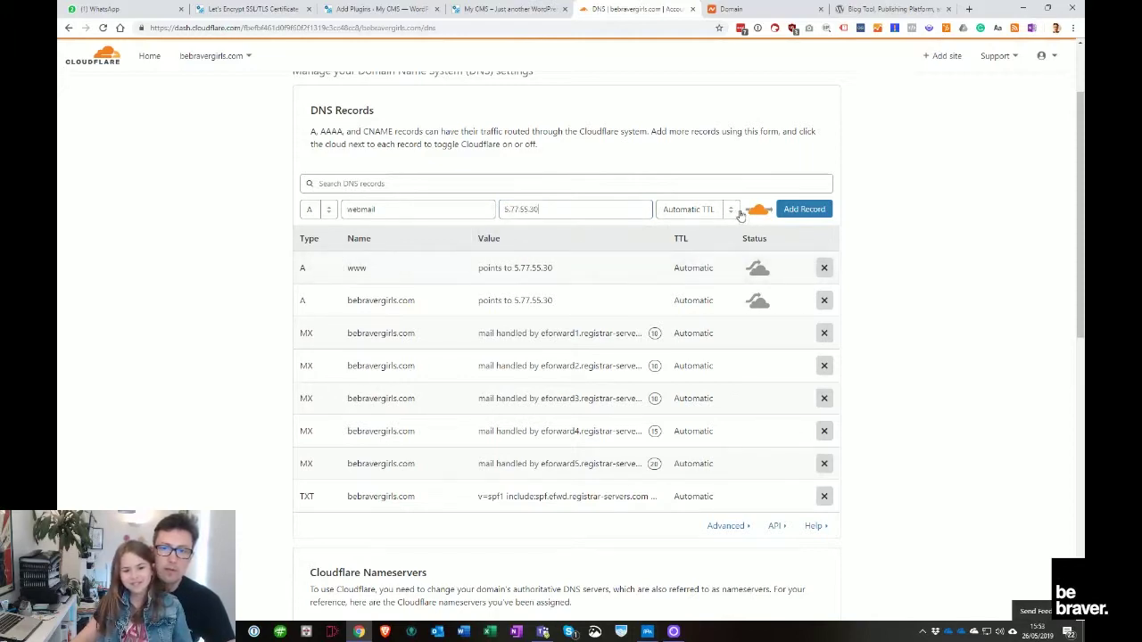
click(803, 208)
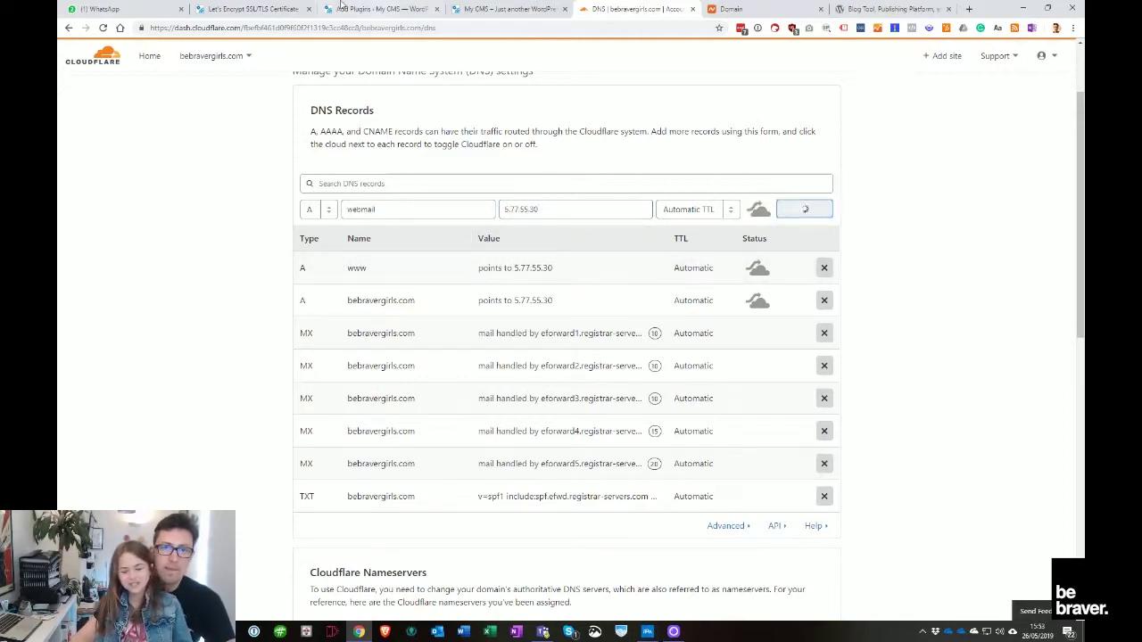
click(413, 11)
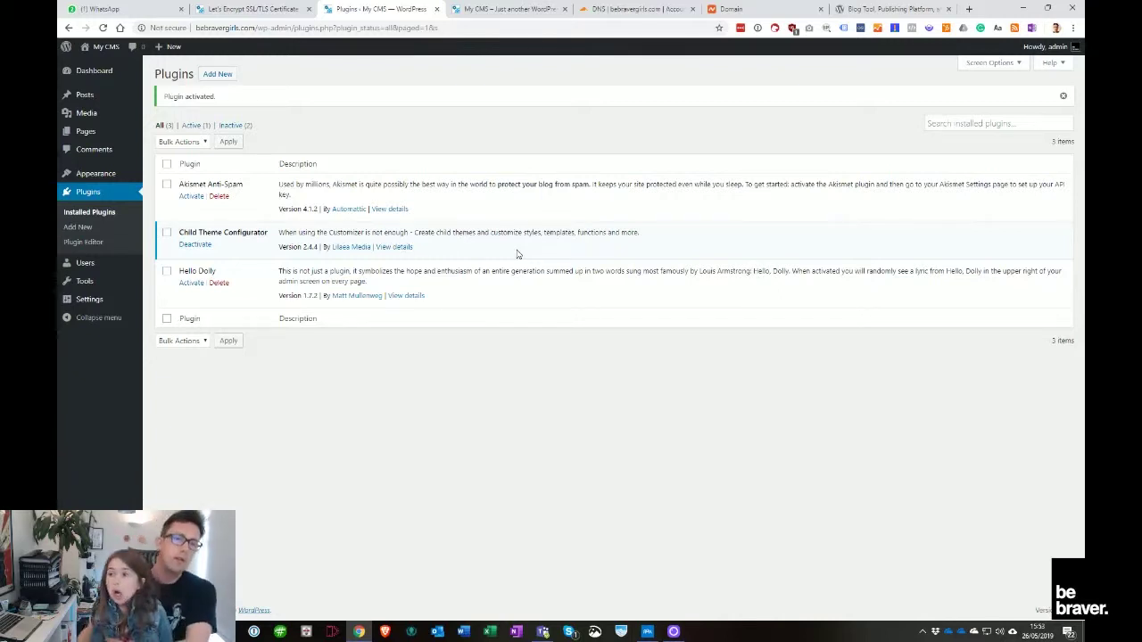
Delete the Hello Dolly plugin and confirm the removal
click(219, 283)
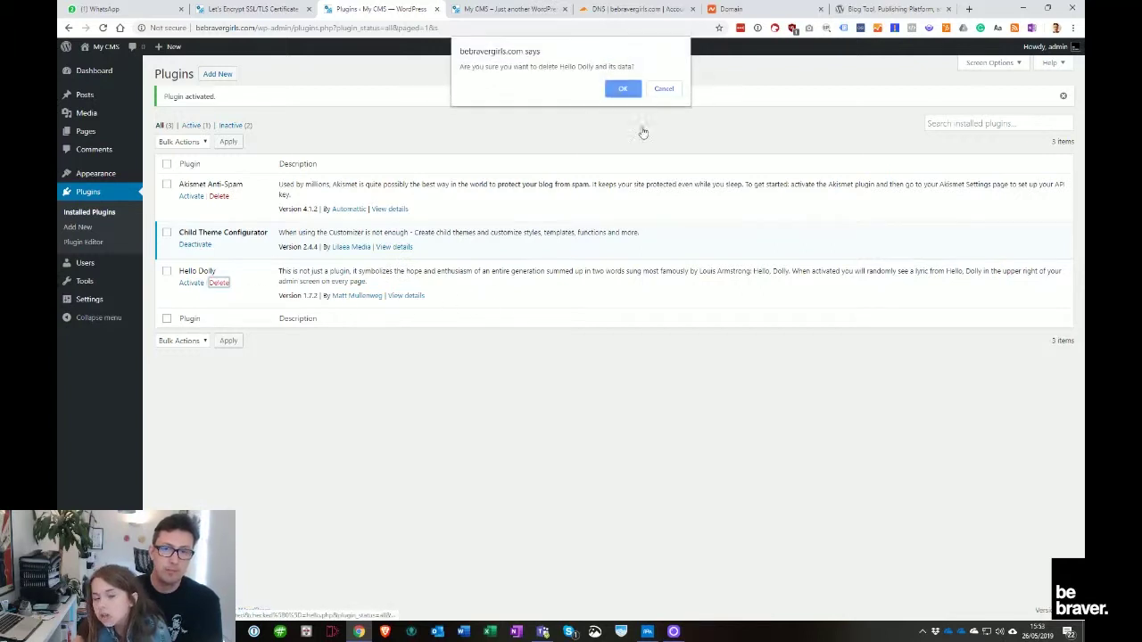
click(638, 84)
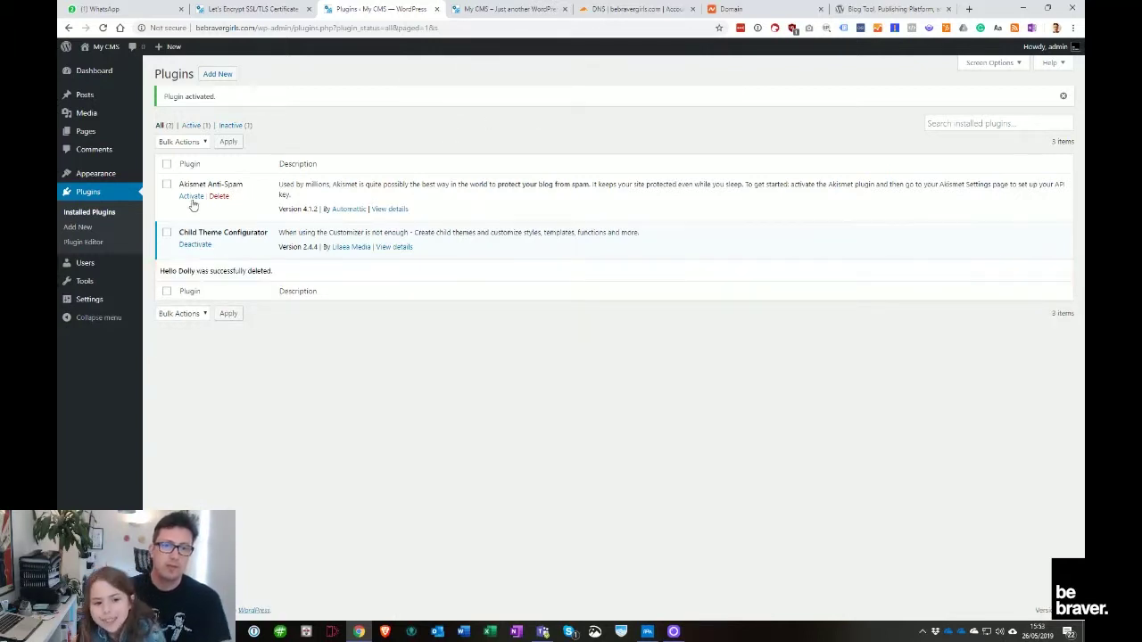
Create a child theme of Twenty Nineteen in Child Theme Configurator, copying menus and widgets
mouse_move(84, 281)
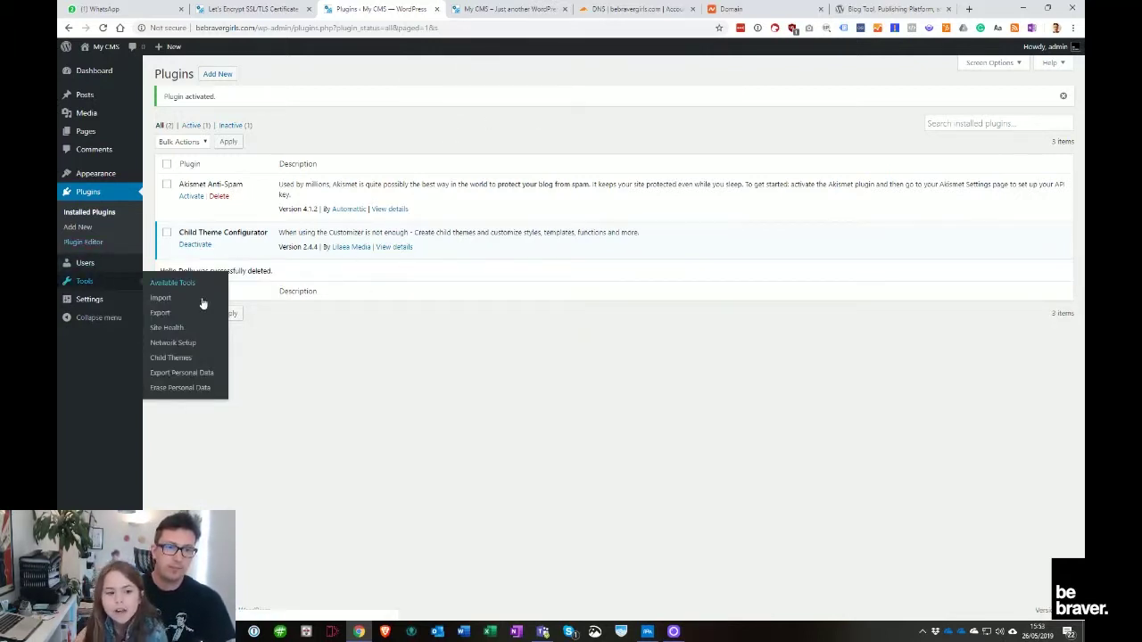
click(197, 359)
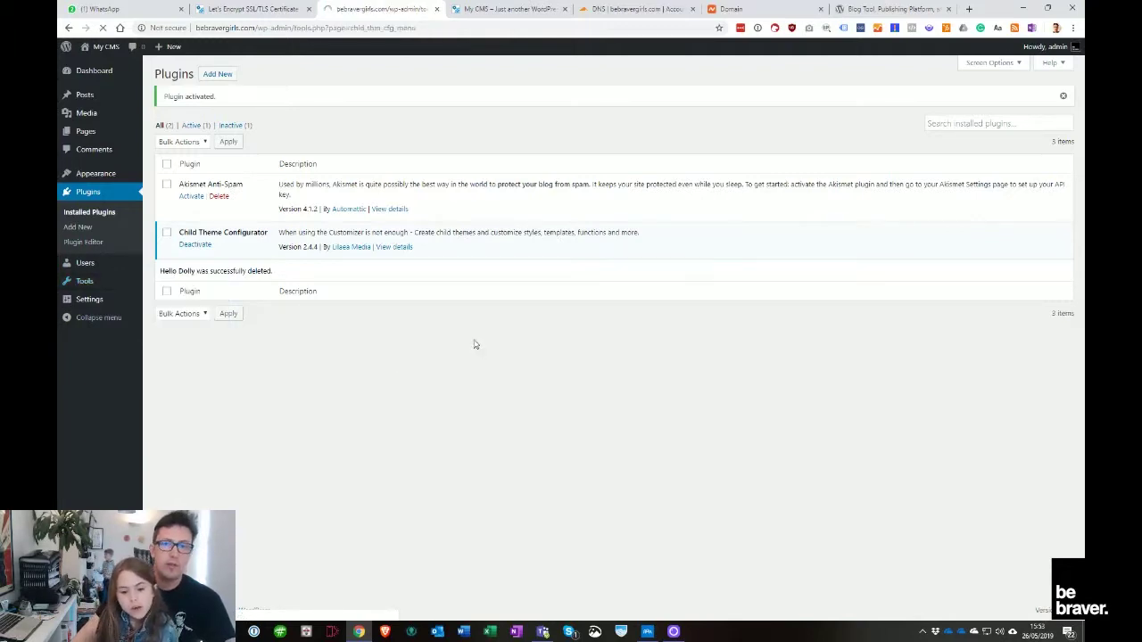
click(415, 261)
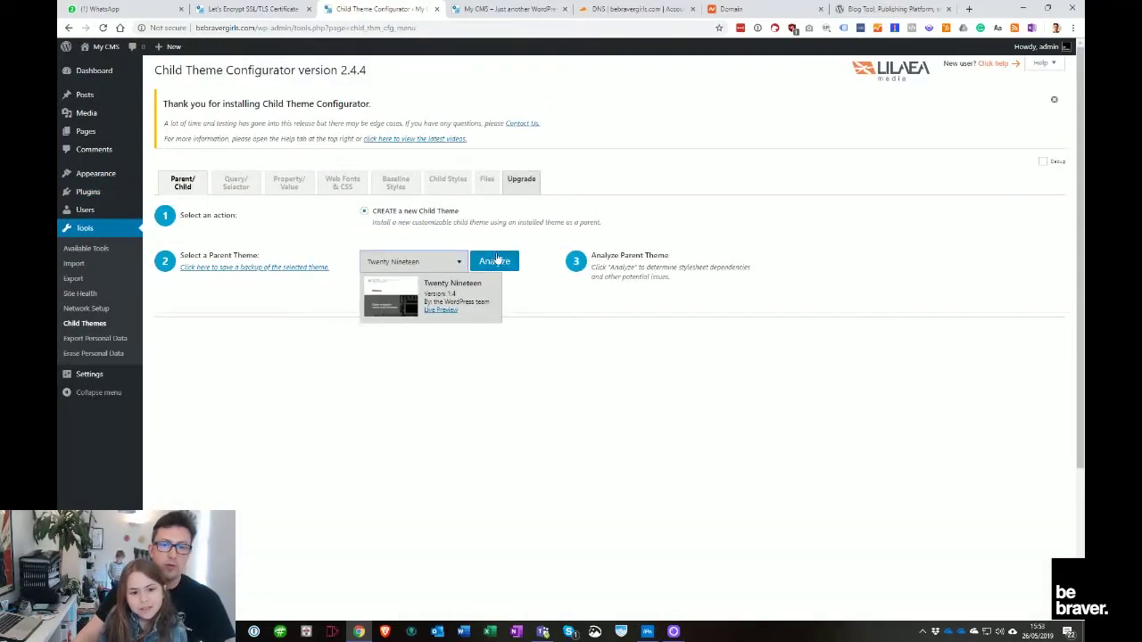
click(496, 261)
scroll(490, 353, down, 5)
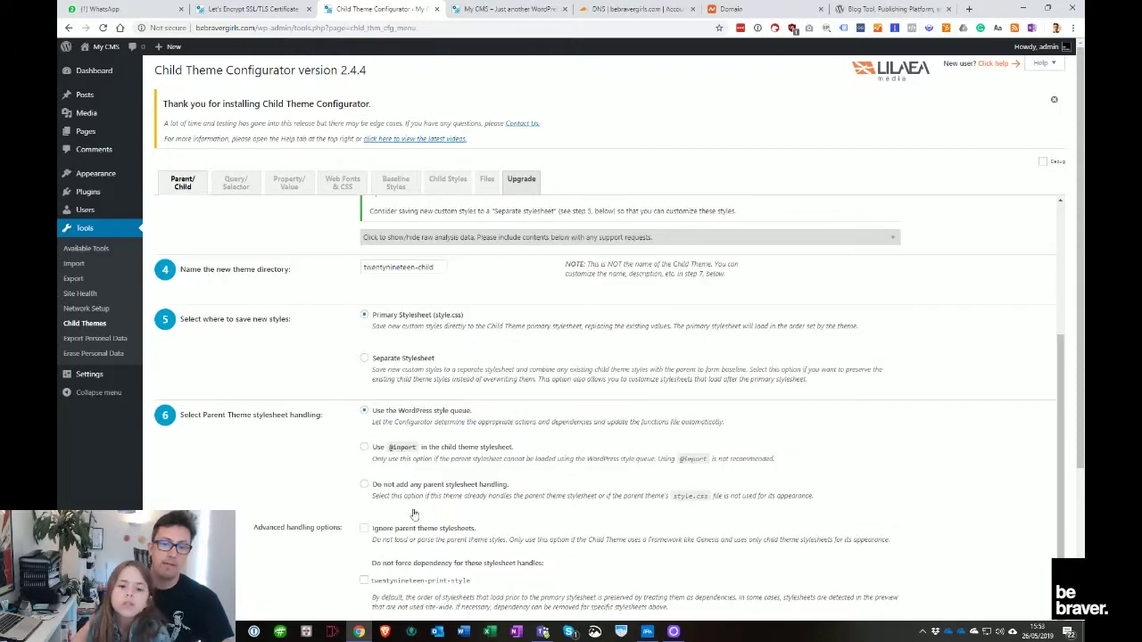
click(364, 490)
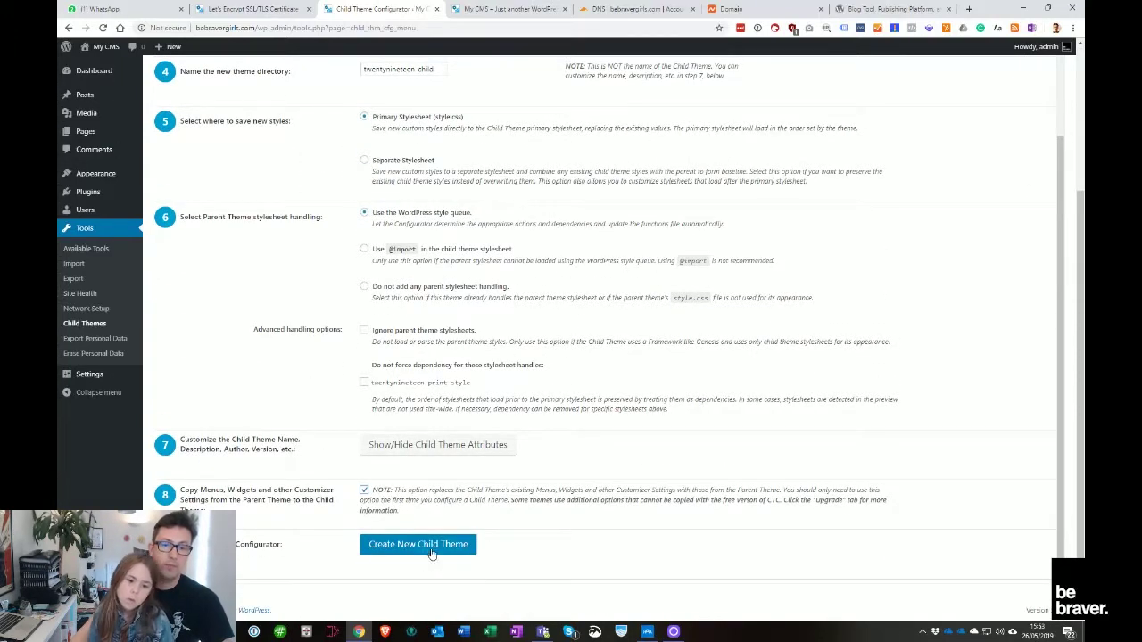
click(427, 559)
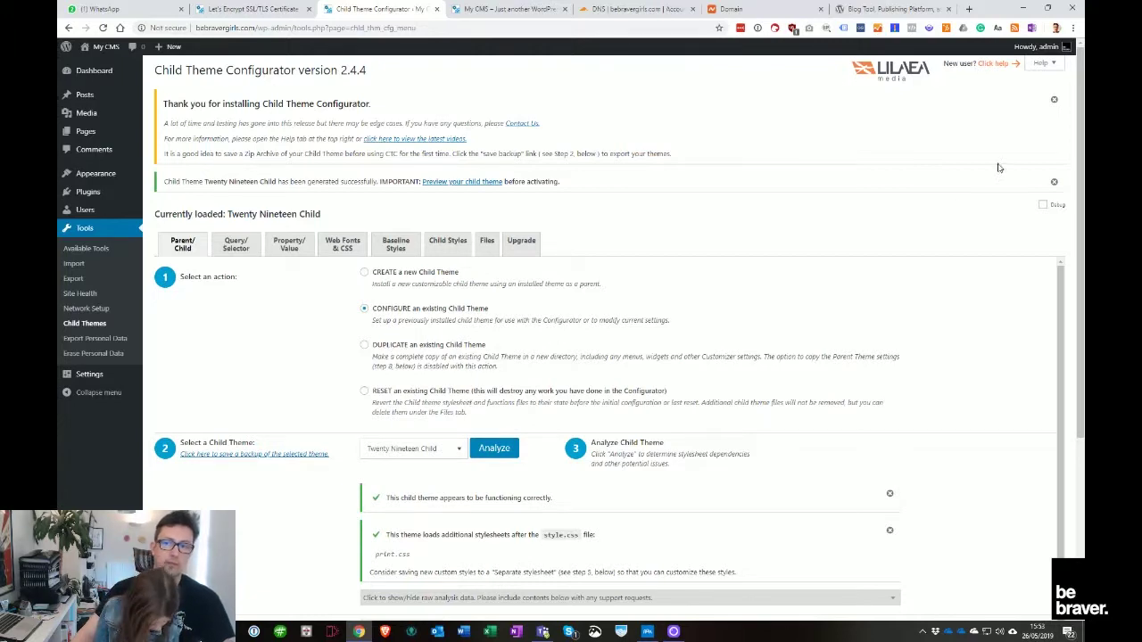
Dismiss the success and thank-you notices and go to the installed Themes page
click(1054, 182)
click(1053, 100)
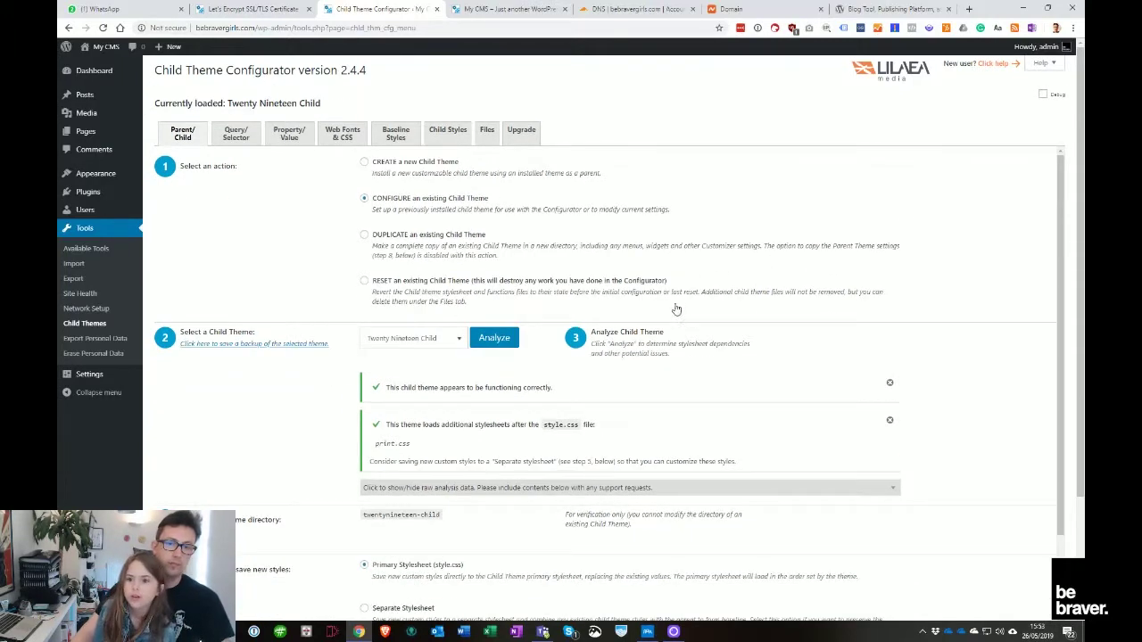
scroll(455, 419, down, 3)
scroll(455, 420, up, 4)
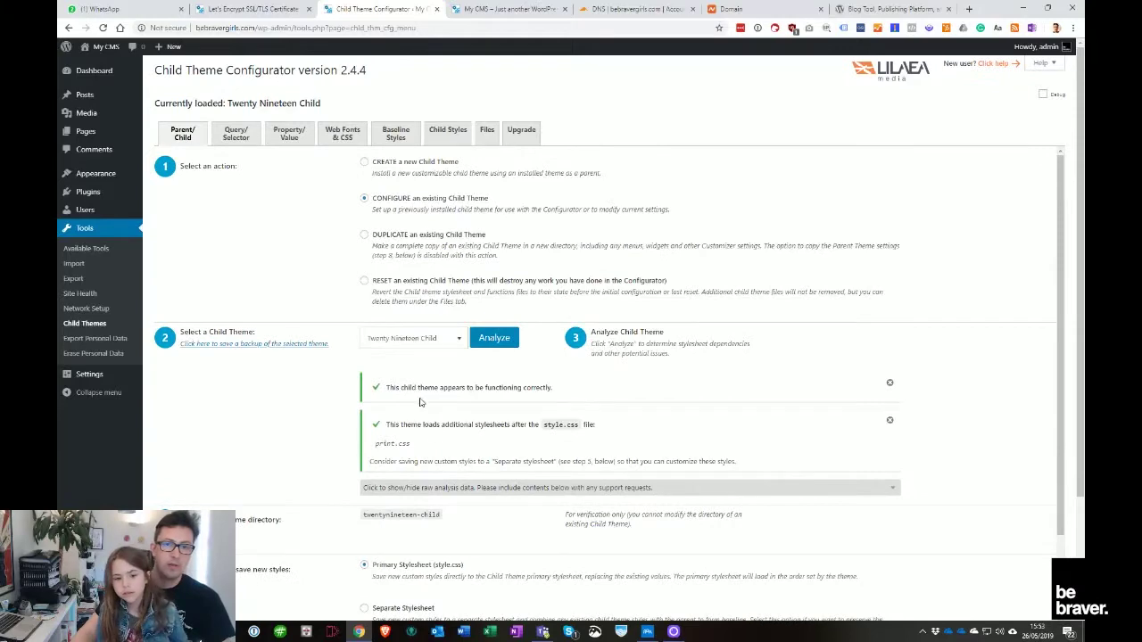
scroll(421, 401, down, 4)
scroll(431, 480, up, 4)
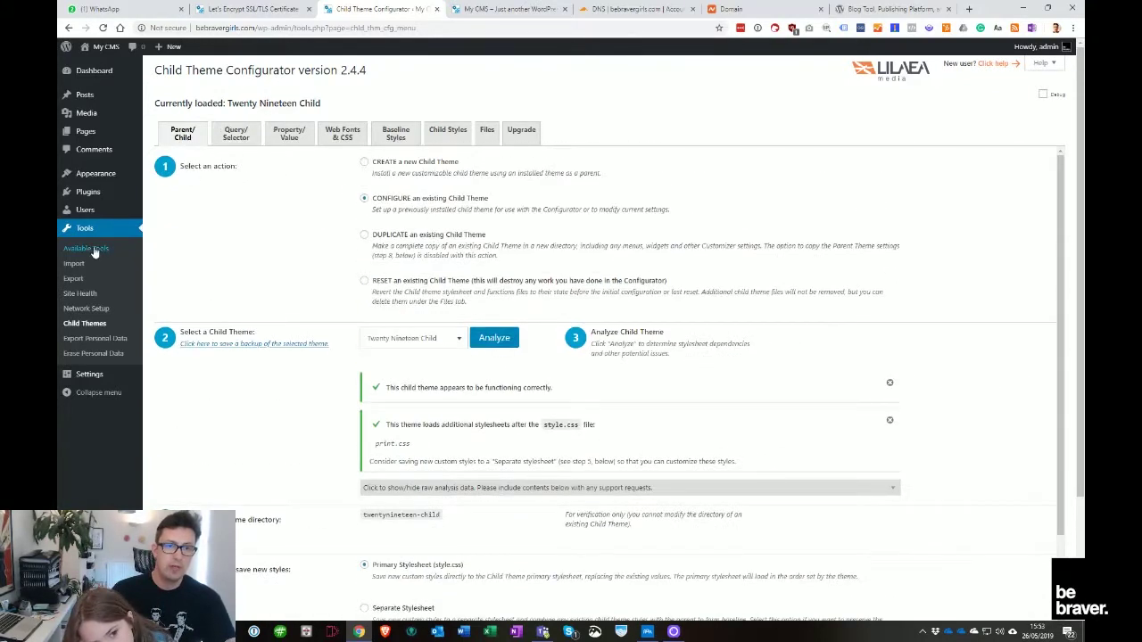
click(95, 173)
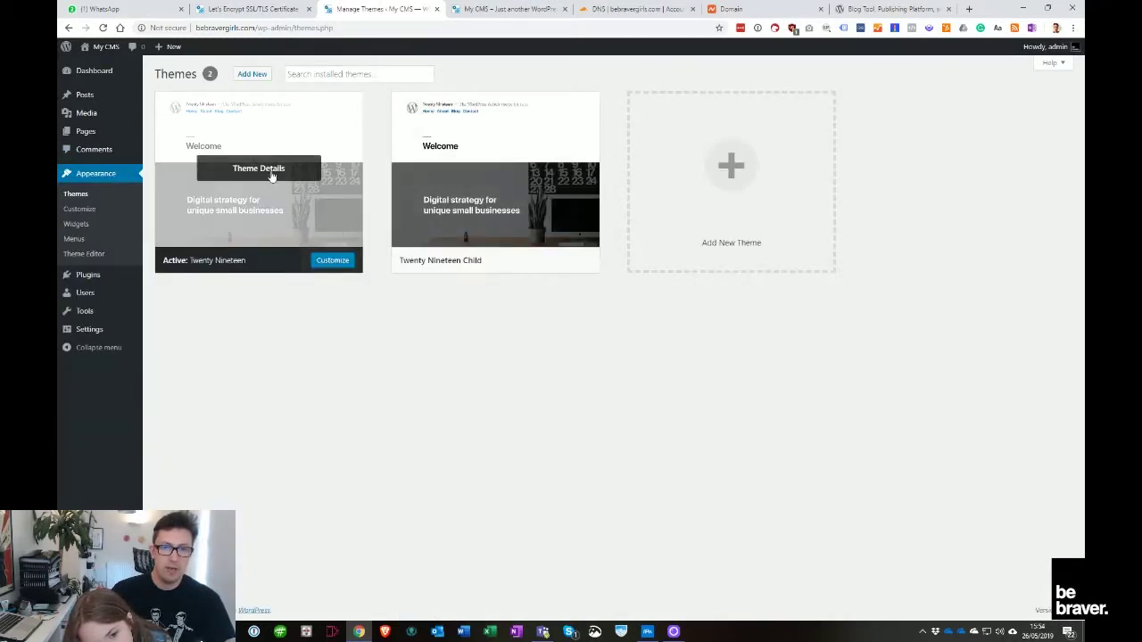
Activate Twenty Nineteen Child, reload the live homepage to check it, and return to Themes
click(518, 260)
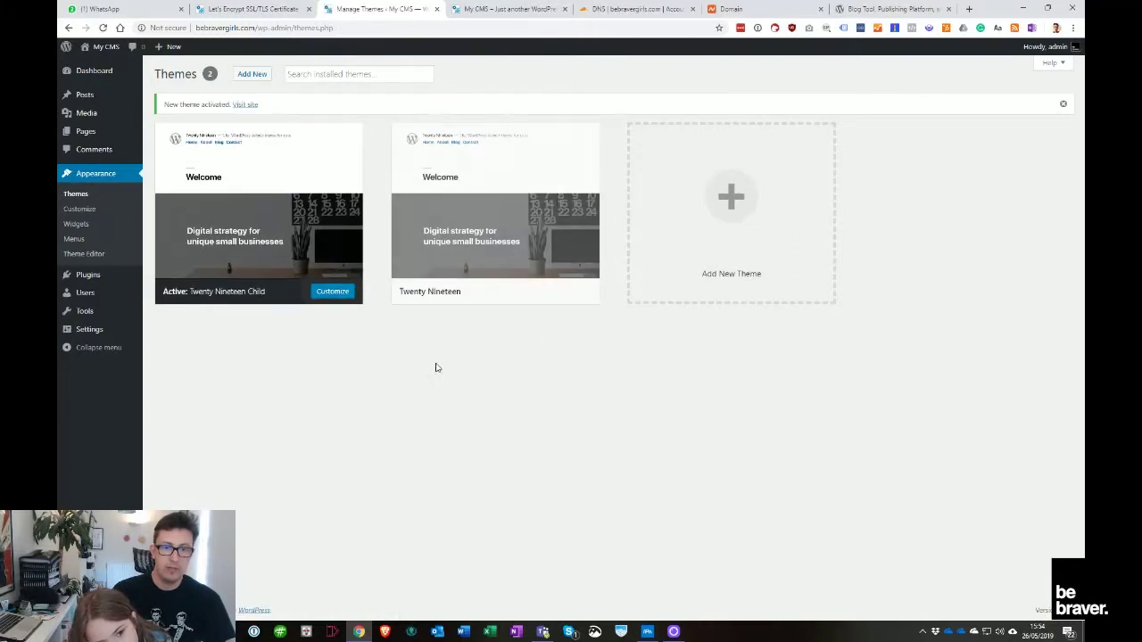
click(482, 9)
right_click(468, 144)
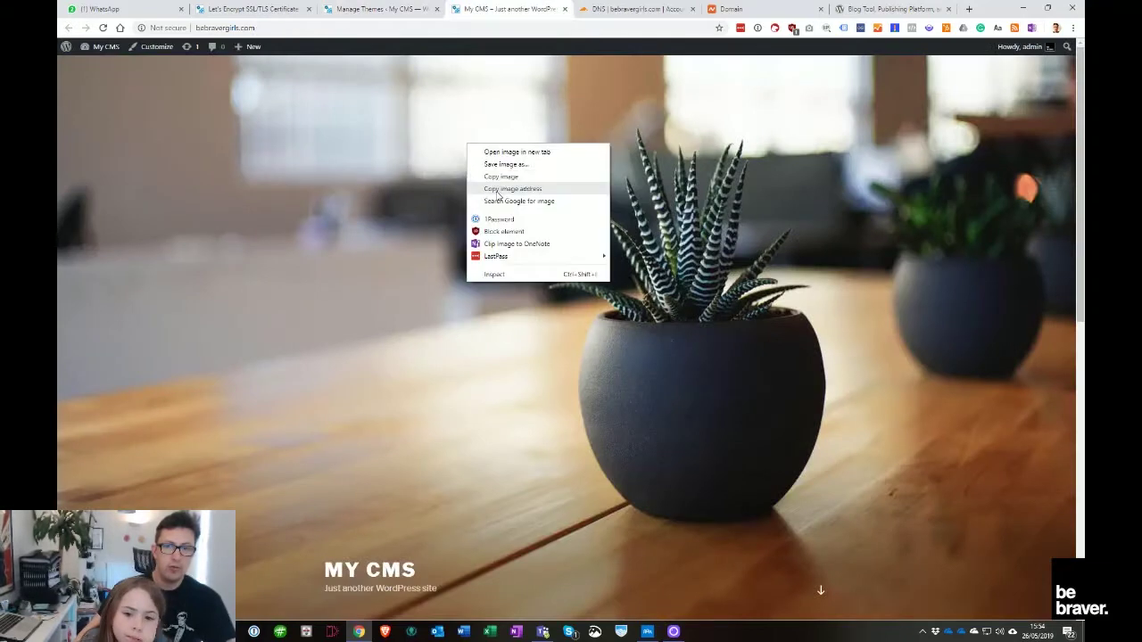
click(512, 189)
key(F5)
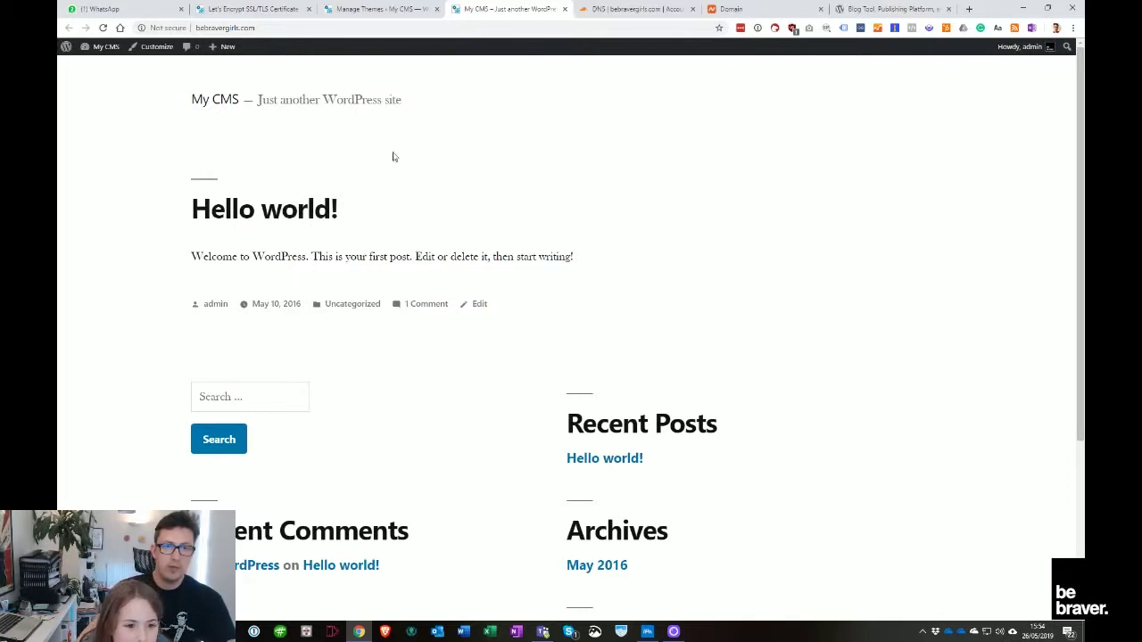
scroll(643, 502, down, 3)
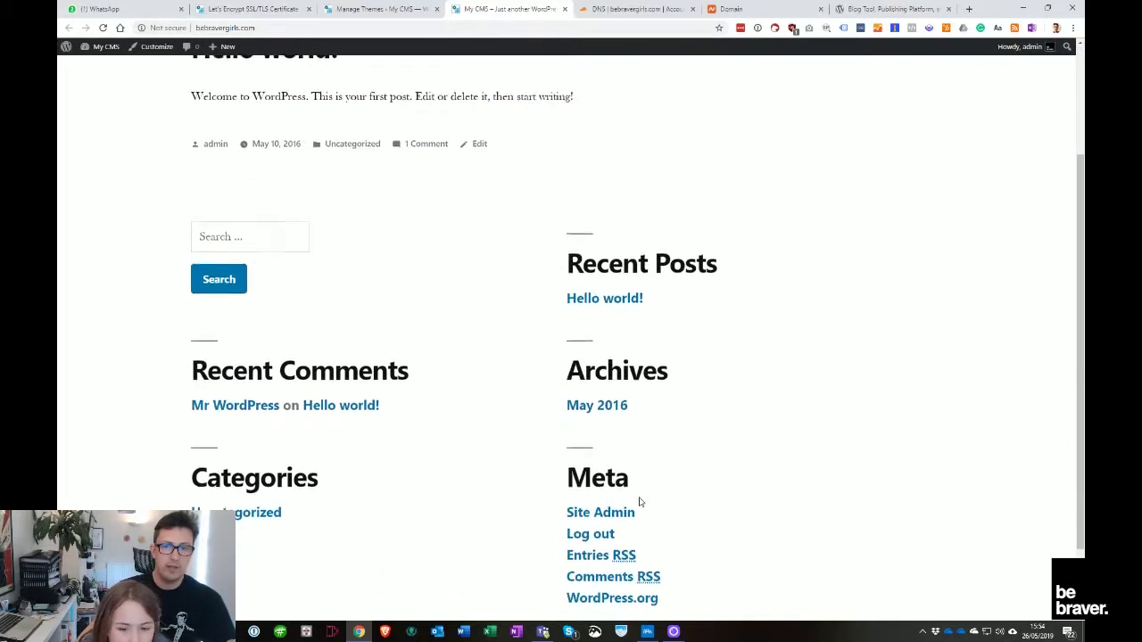
scroll(639, 502, up, 3)
click(441, 6)
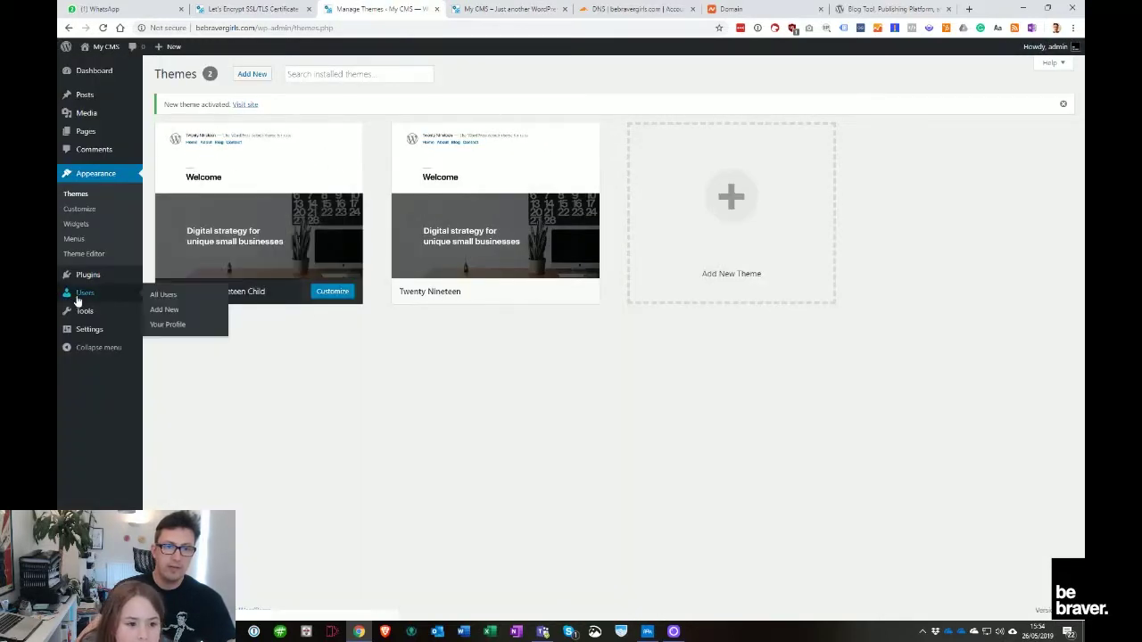
mouse_move(97, 341)
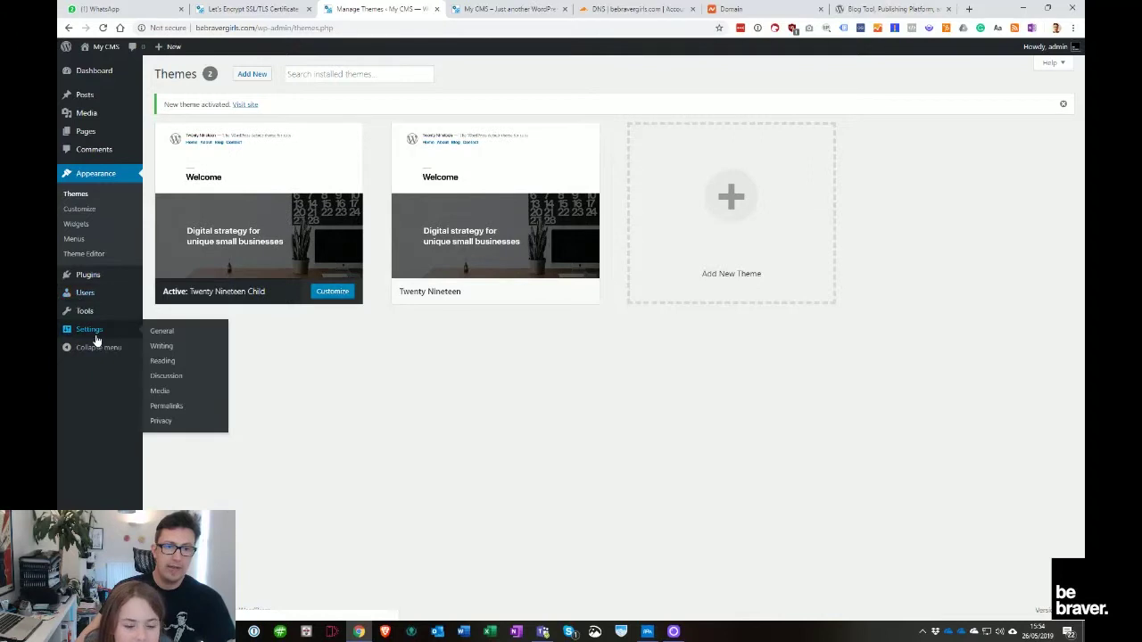
In General Settings, replace the site title My CMS with 'be braver girls'
click(185, 335)
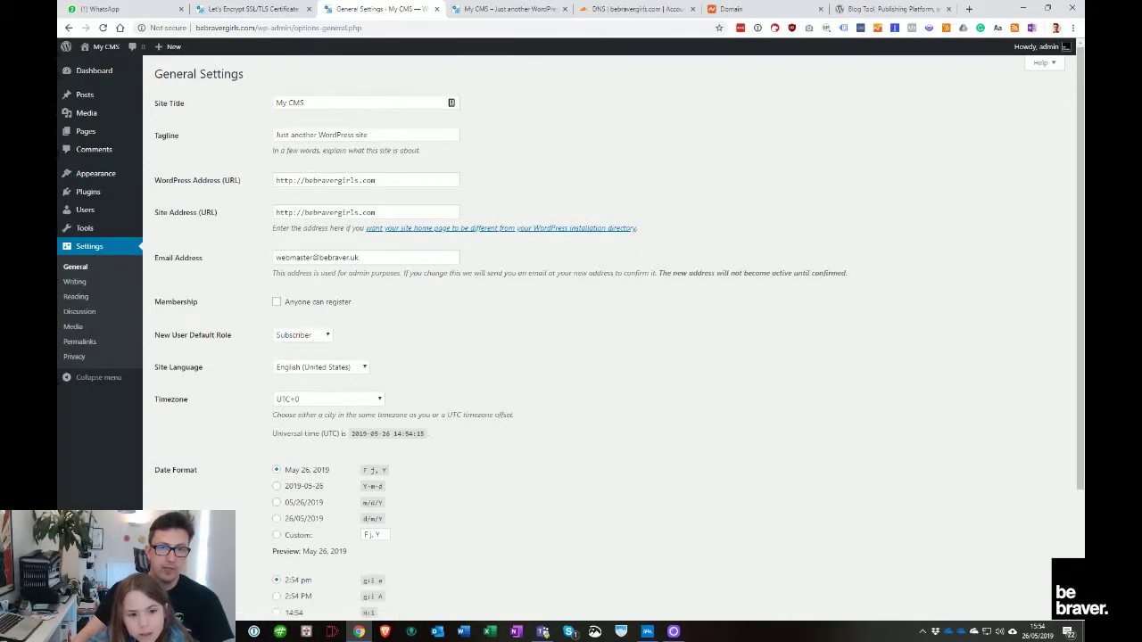
drag(375, 104, 211, 101)
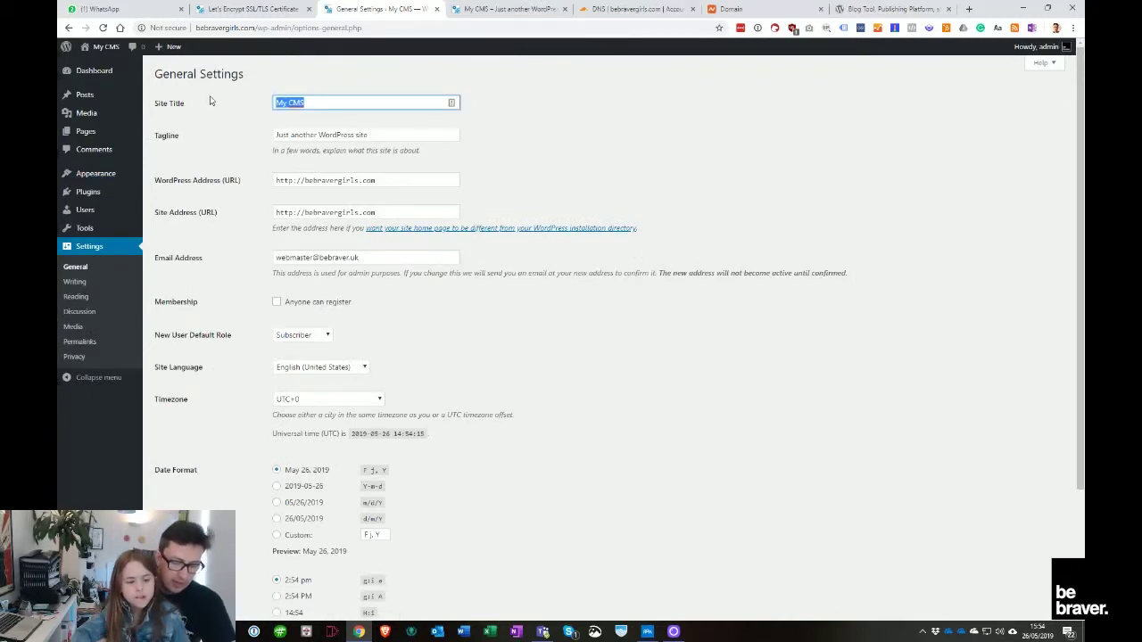
text(be braver girls)
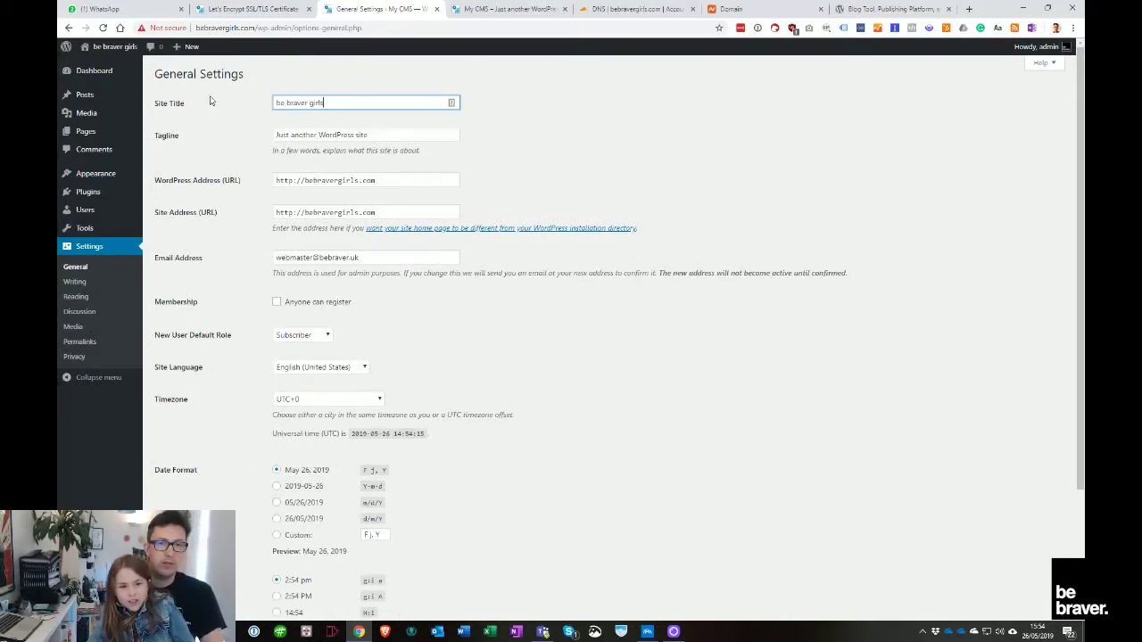
Set the tagline to 'Inspirational stories about braver girls'
key(Tab)
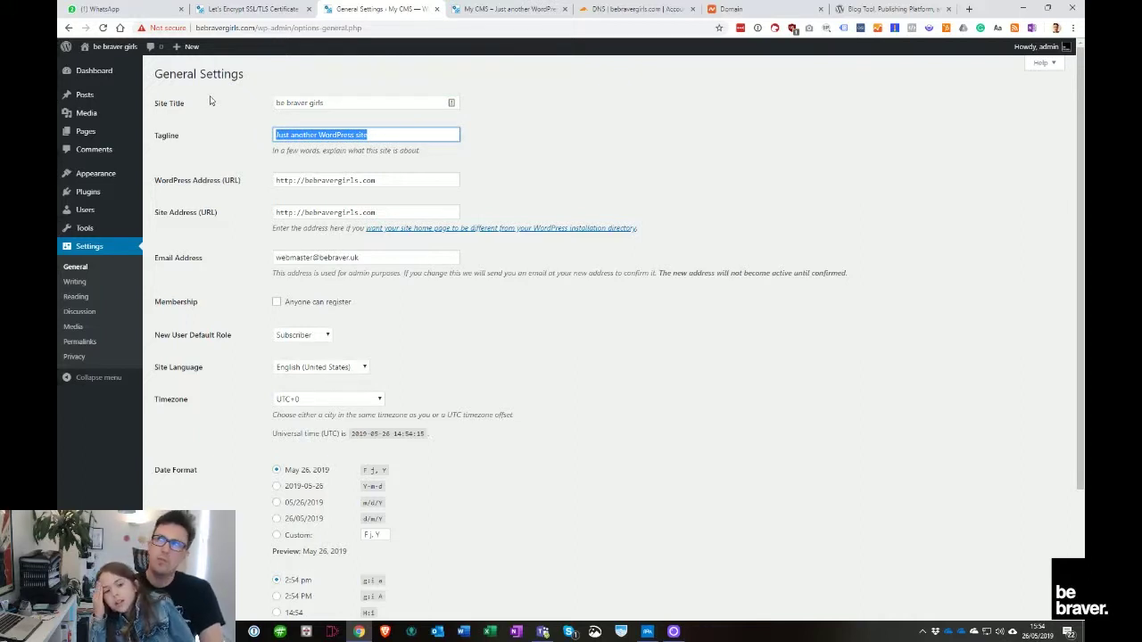
key(BackSpace)
text(Inspri)
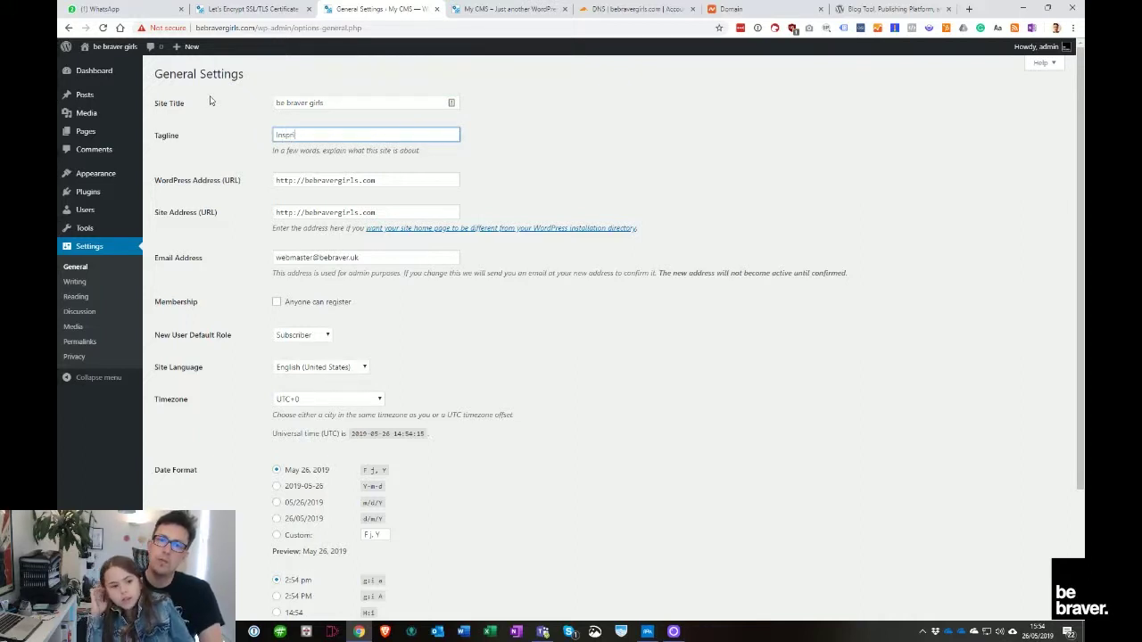
key(ctrl+a)
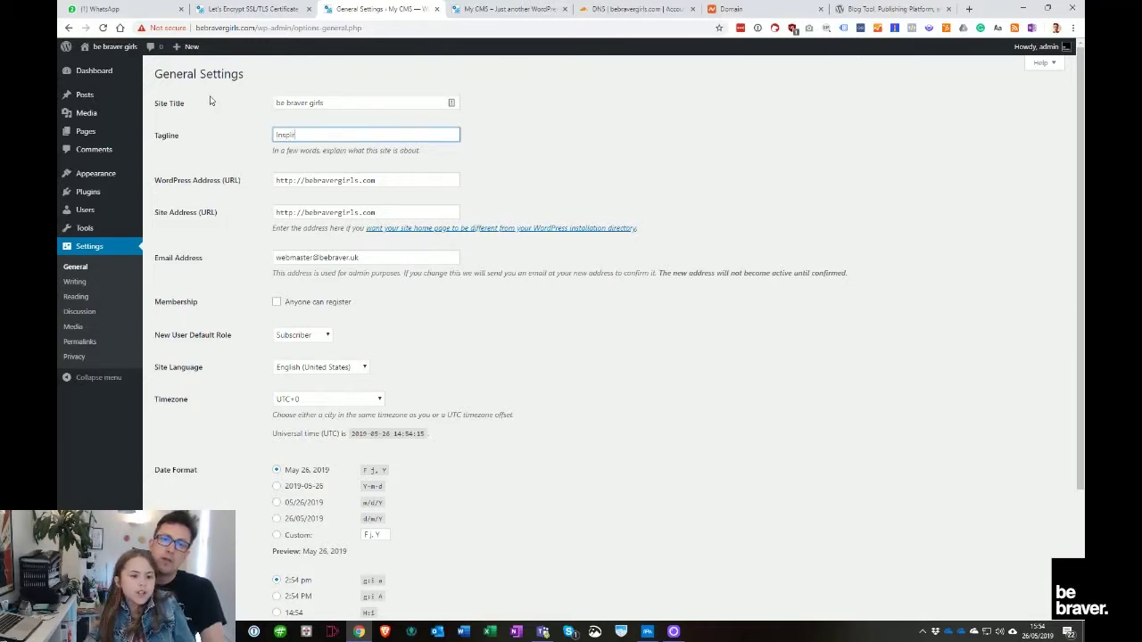
text(Inspirational girls)
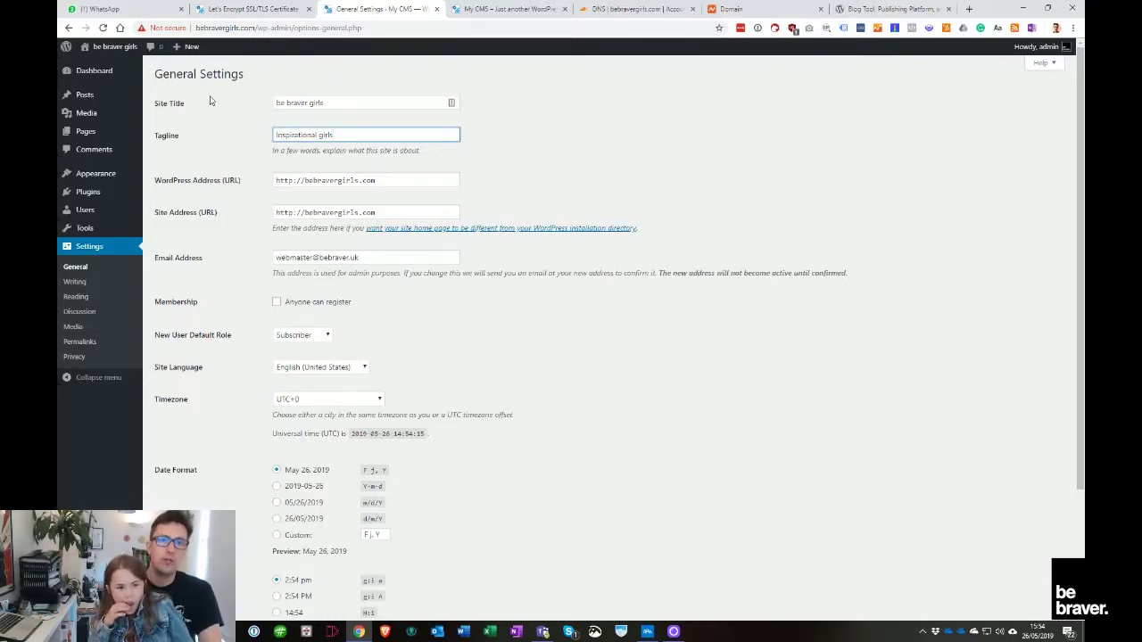
text(ional stor)
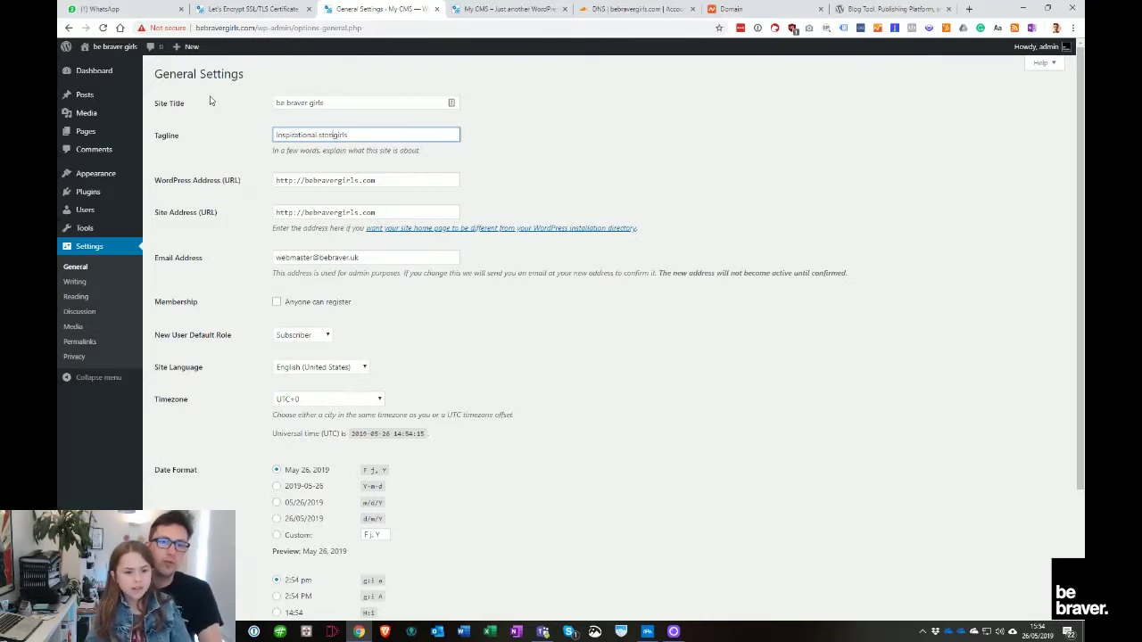
text(ies about braver)
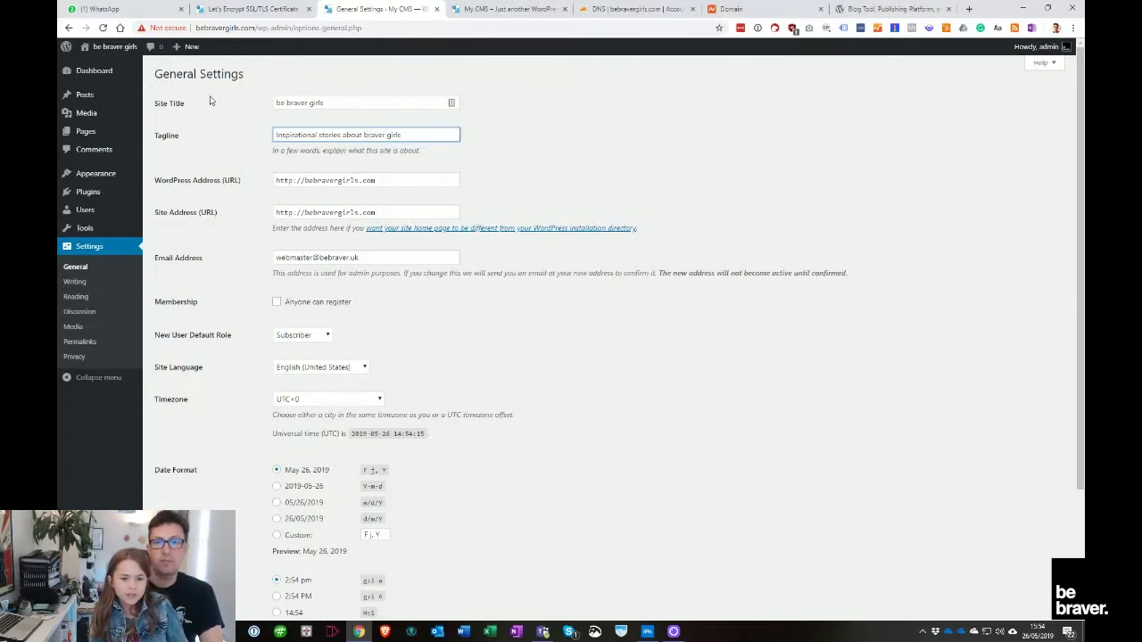
Save the new site title and tagline
key(Tab)
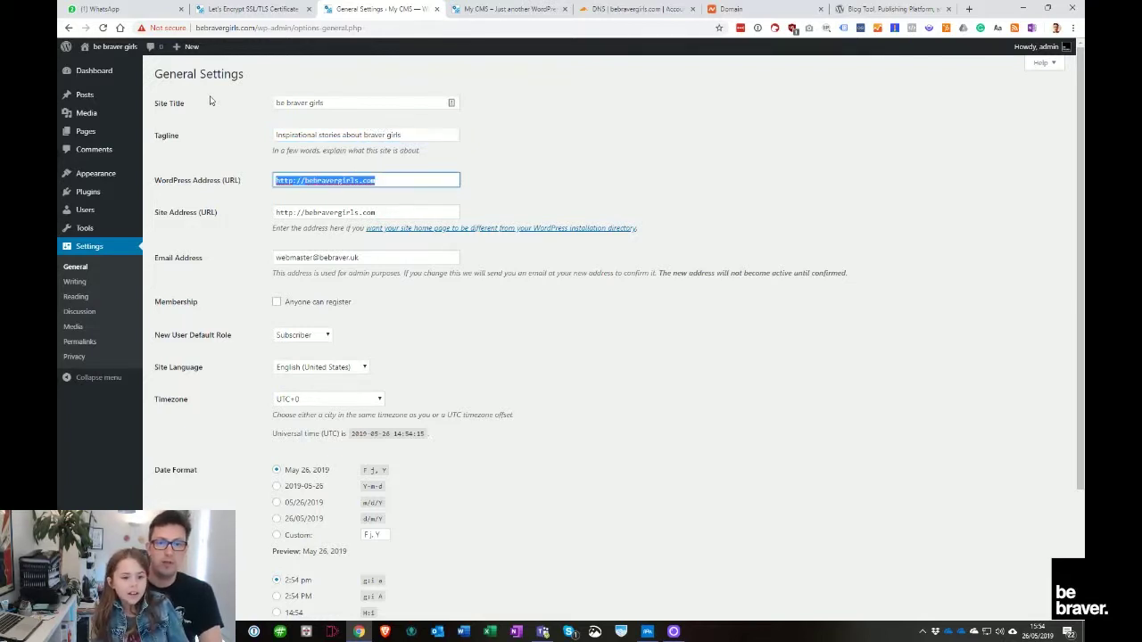
key(Home)
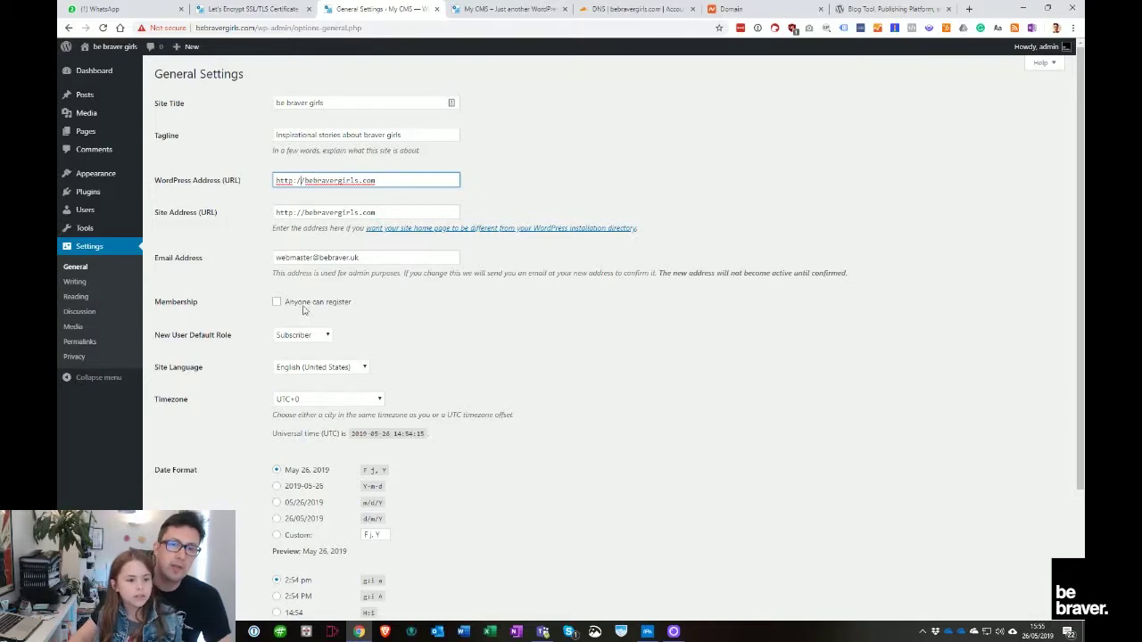
scroll(264, 503, down, 3)
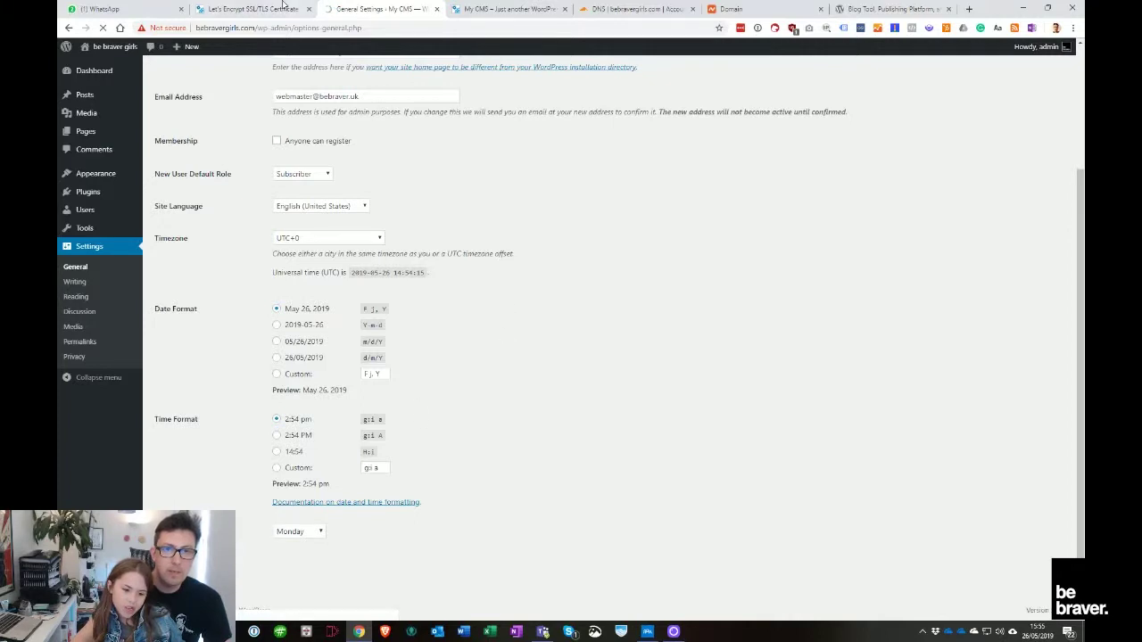
key(ctrl+shift+Tab)
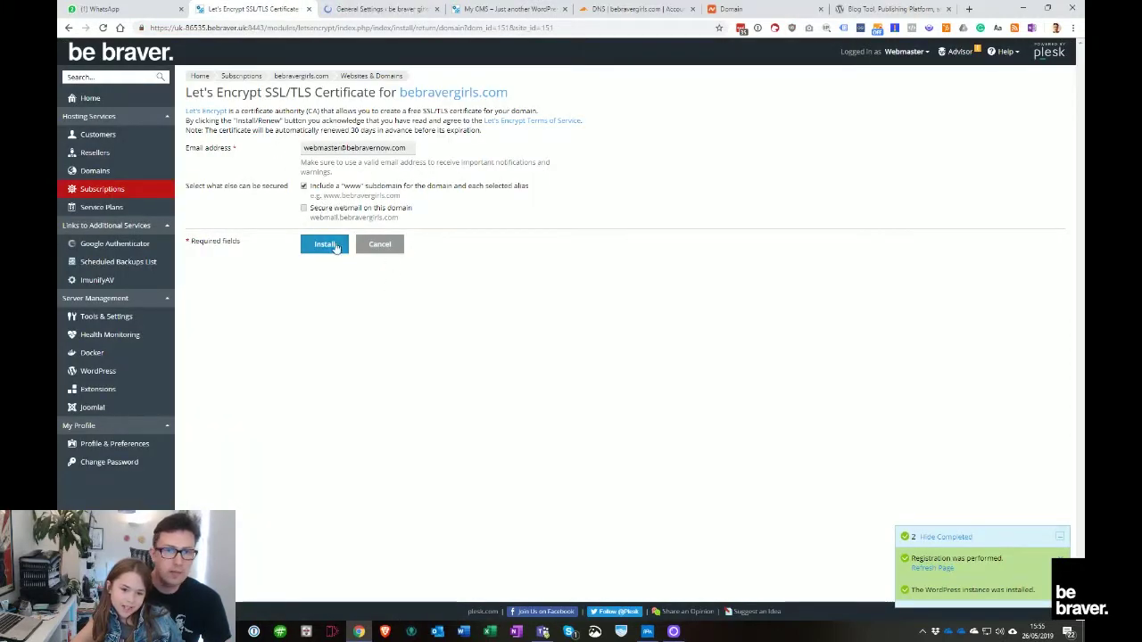
Install a Let's Encrypt certificate covering webmail, then return to WordPress's address field
click(324, 208)
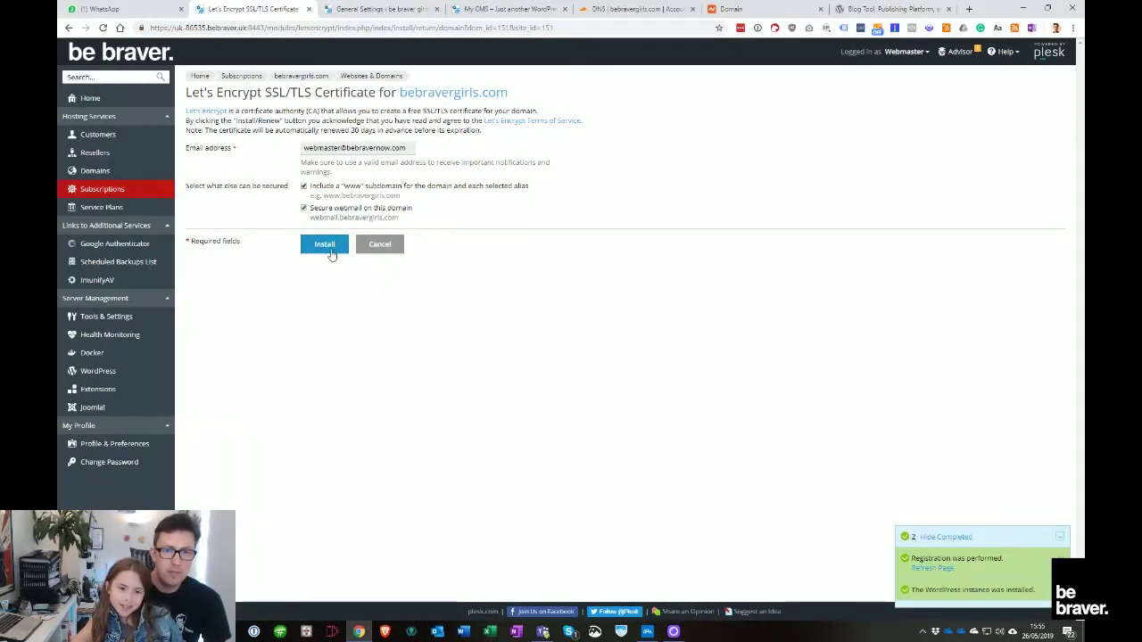
click(327, 246)
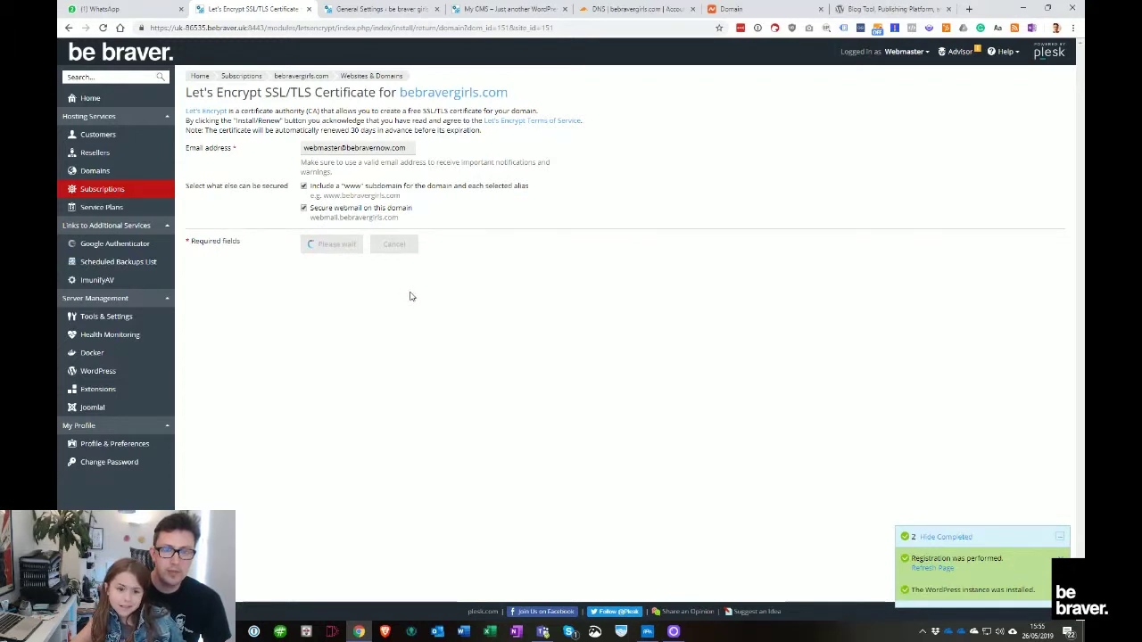
drag(262, 92, 186, 92)
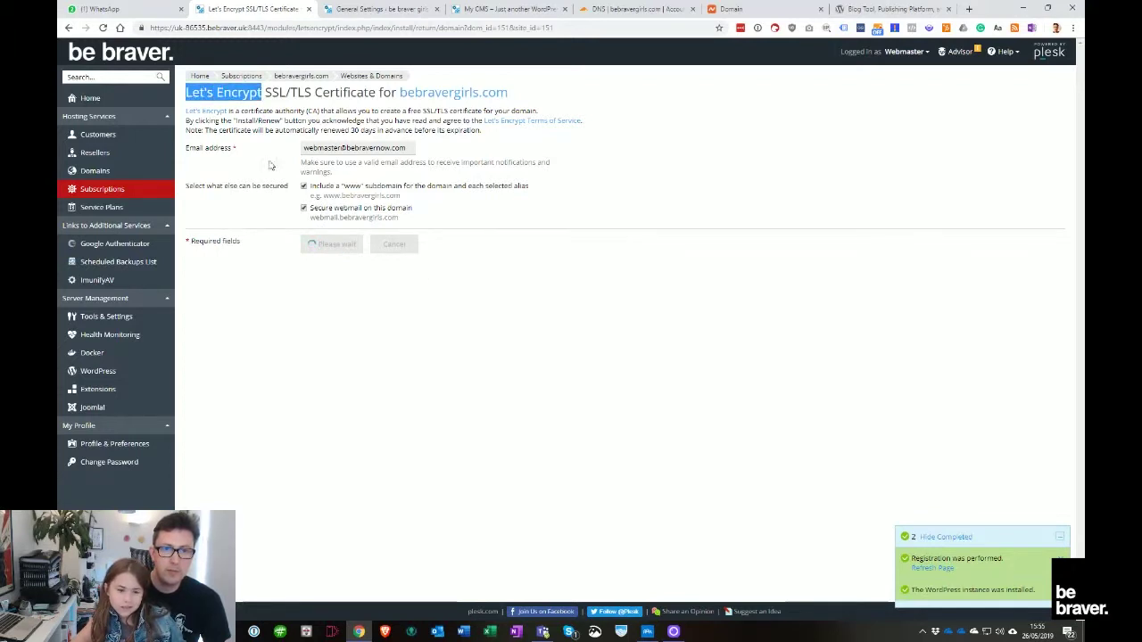
click(283, 386)
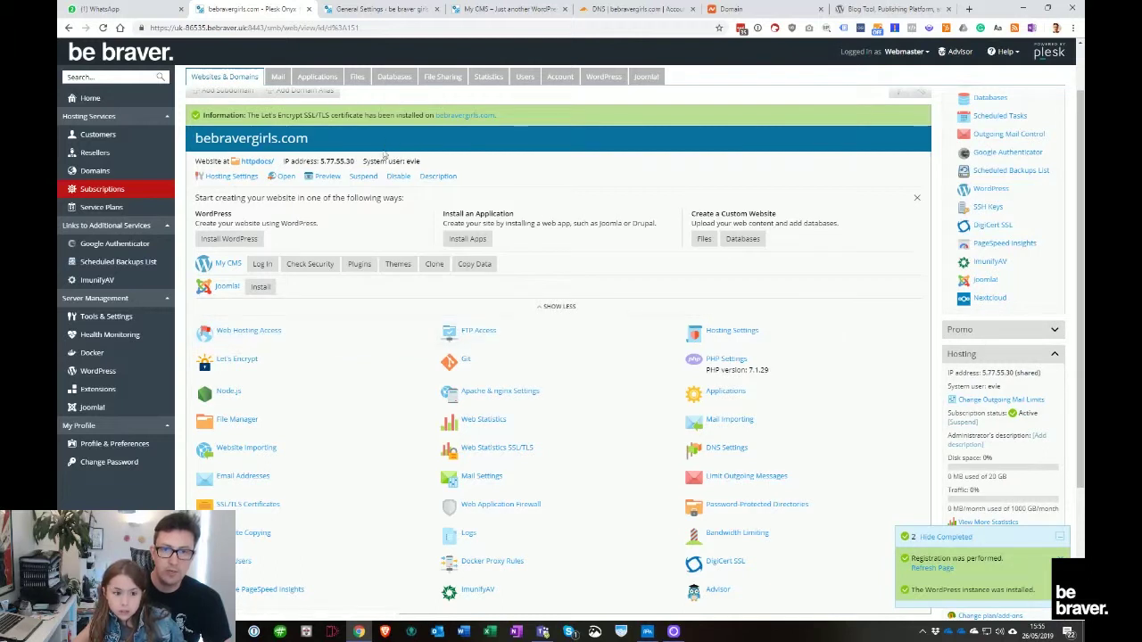
click(366, 9)
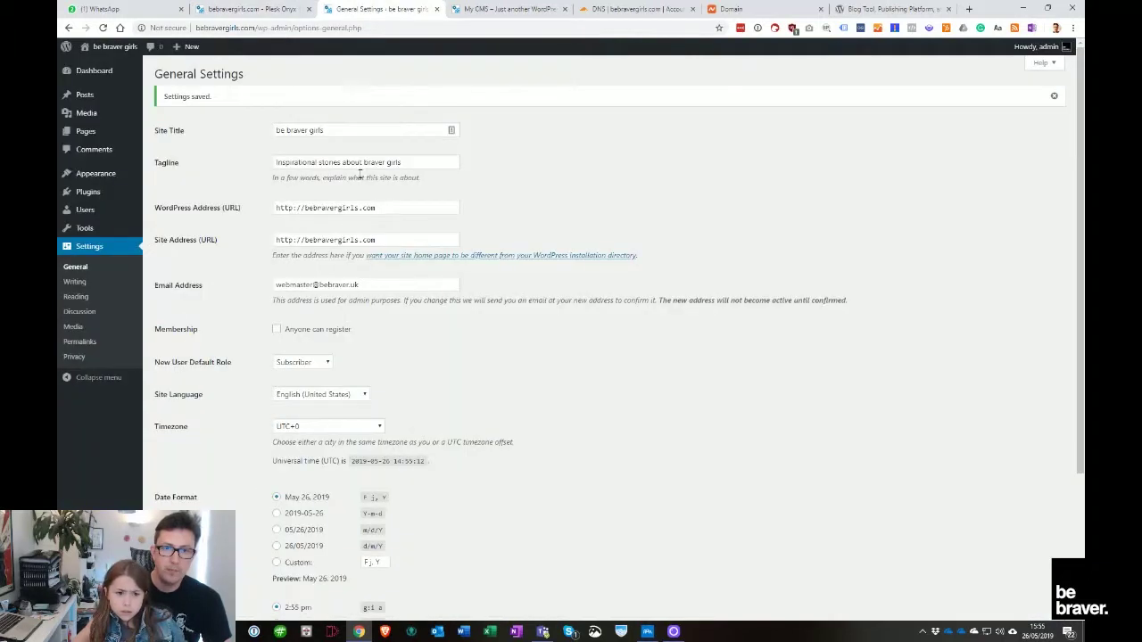
click(299, 211)
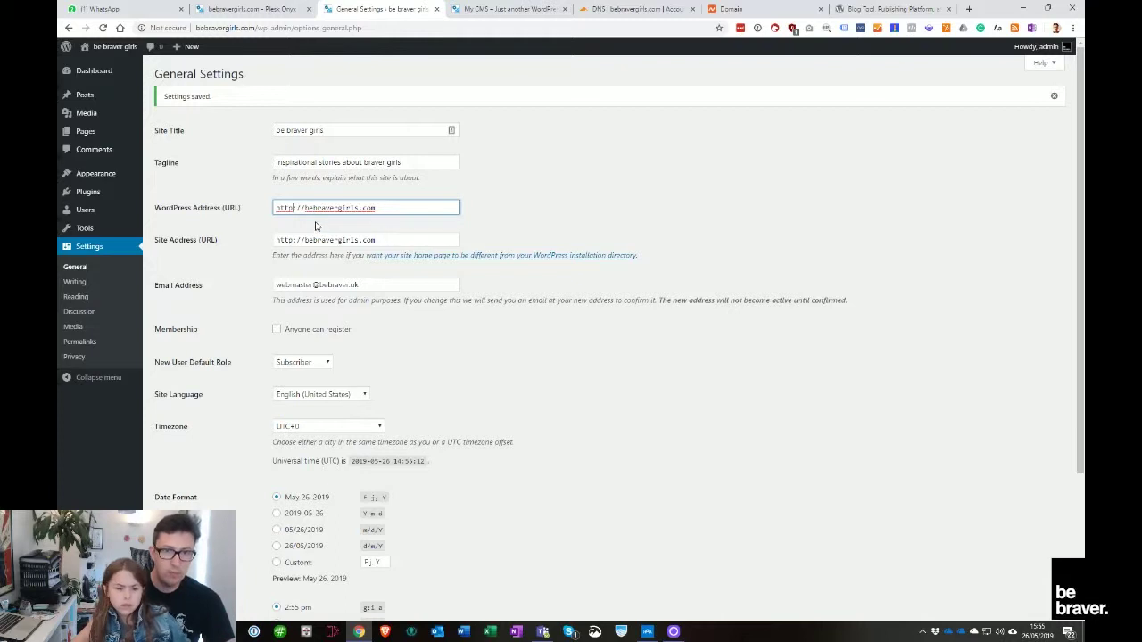
text(s)
click(308, 208)
text(www.)
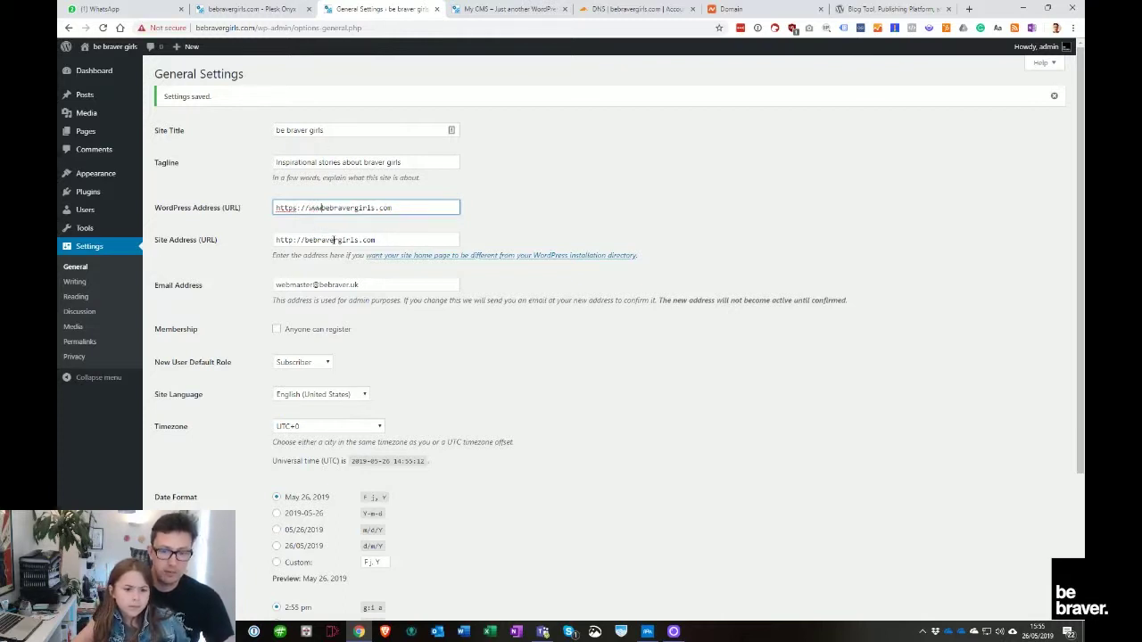
click(304, 240)
text(www.)
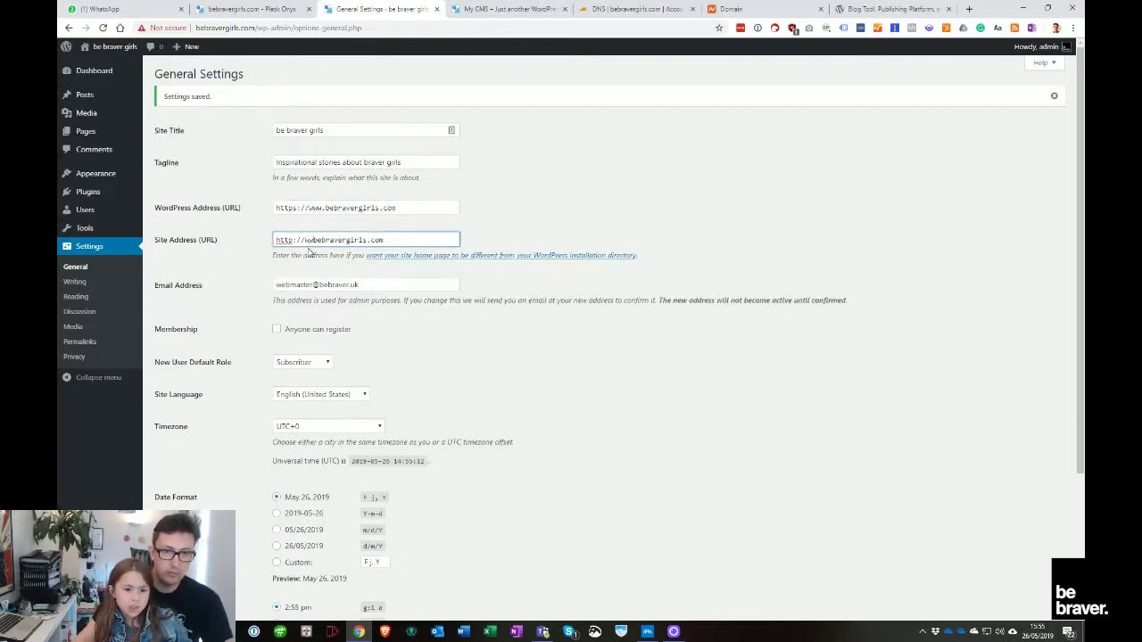
click(295, 240)
text(s)
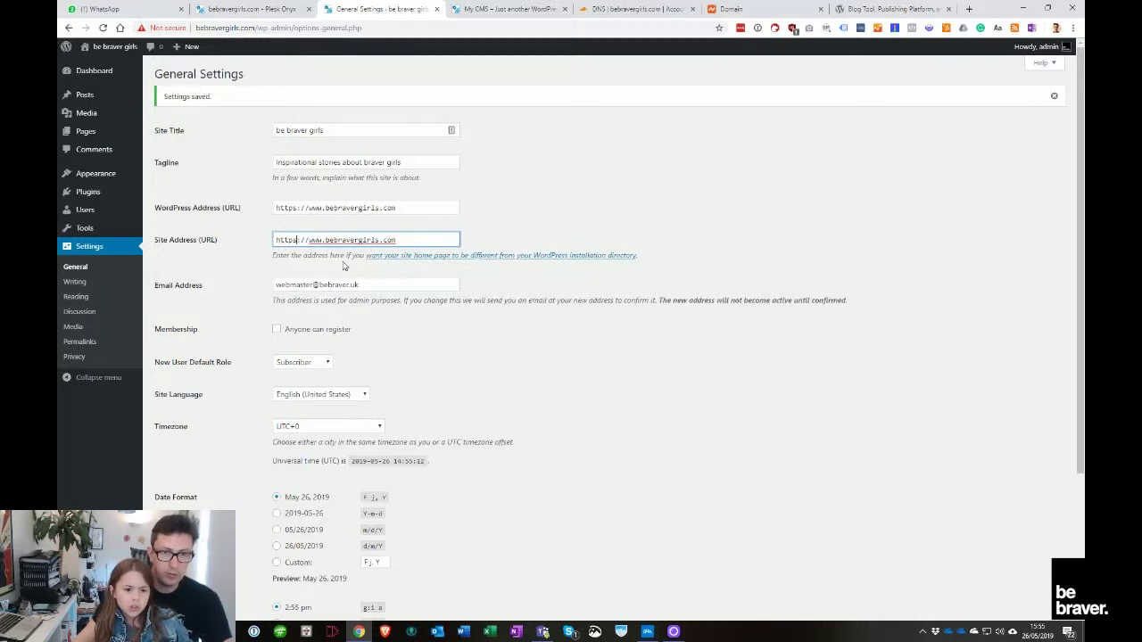
drag(327, 242, 311, 241)
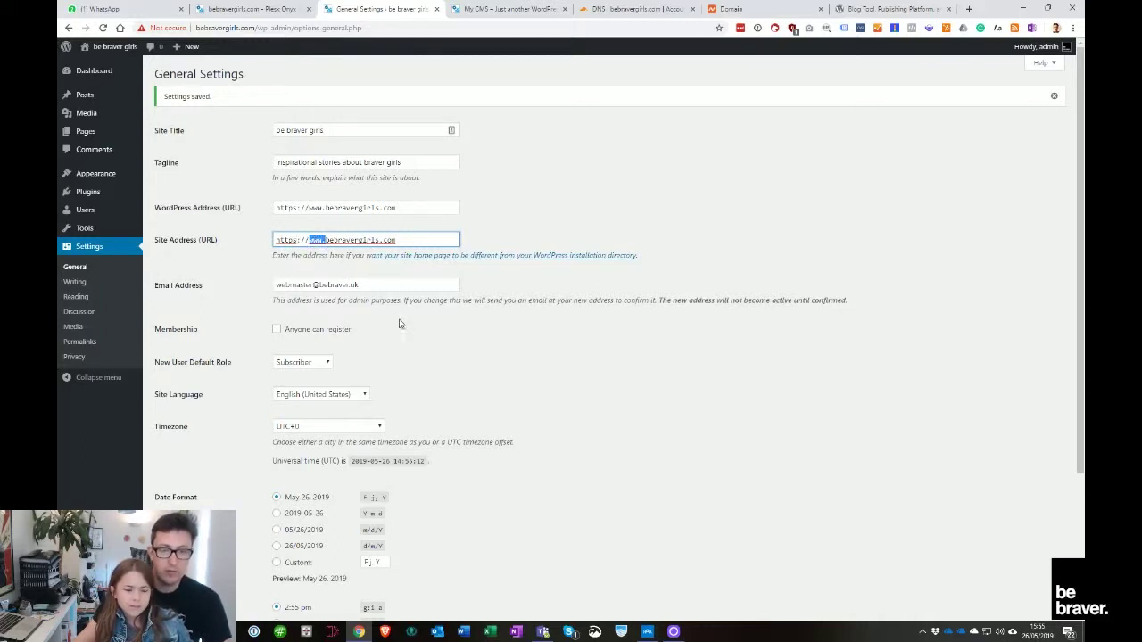
click(324, 241)
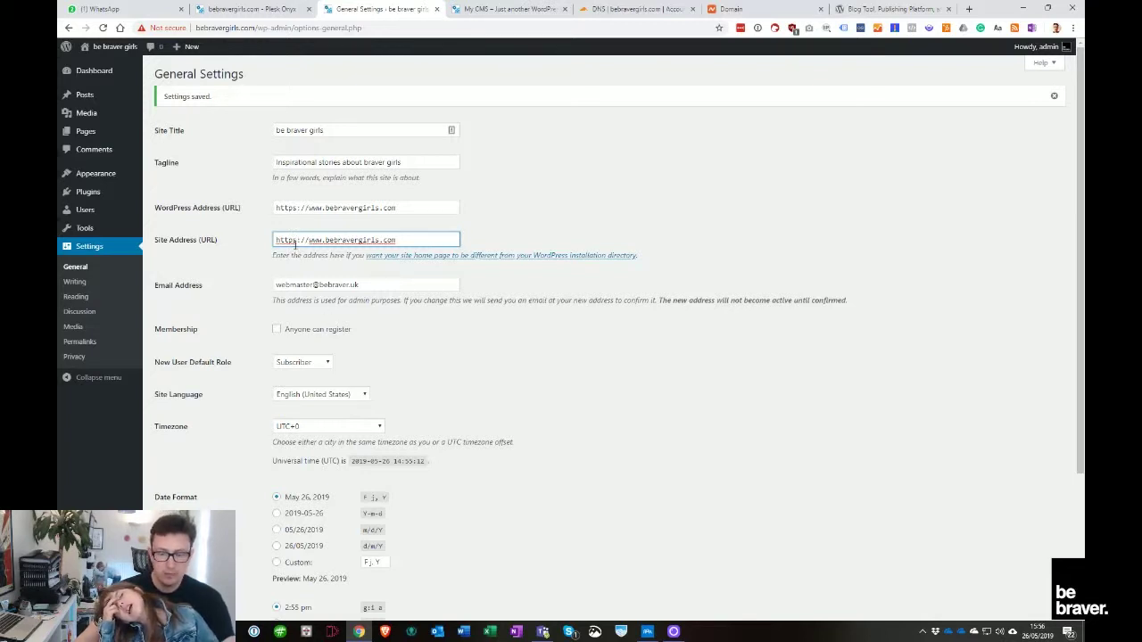
click(489, 361)
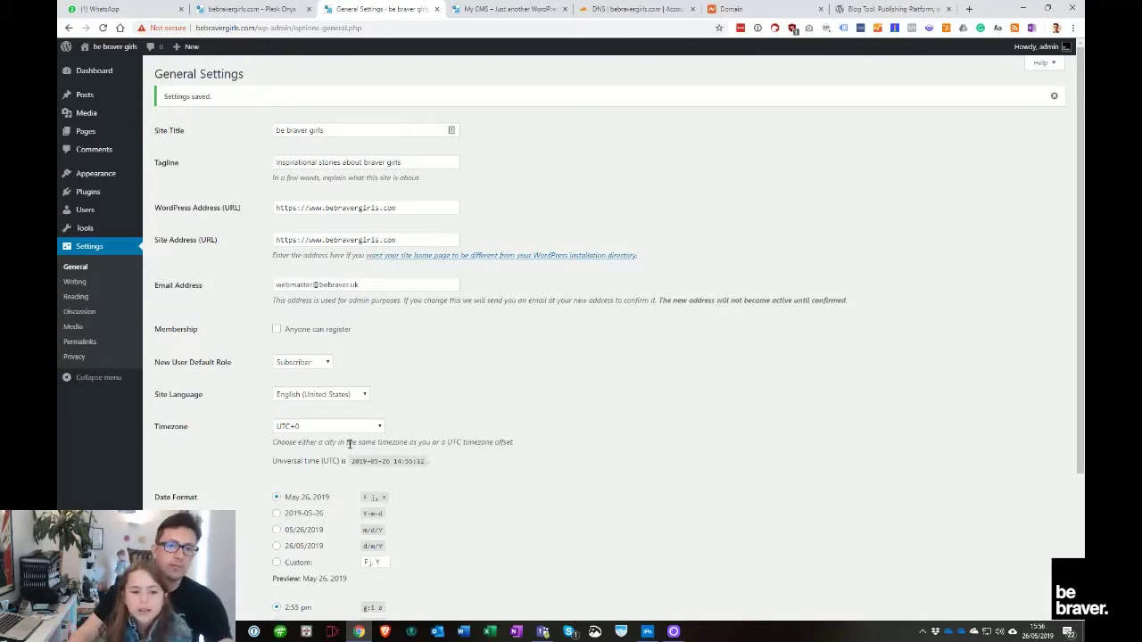
scroll(267, 502, down, 3)
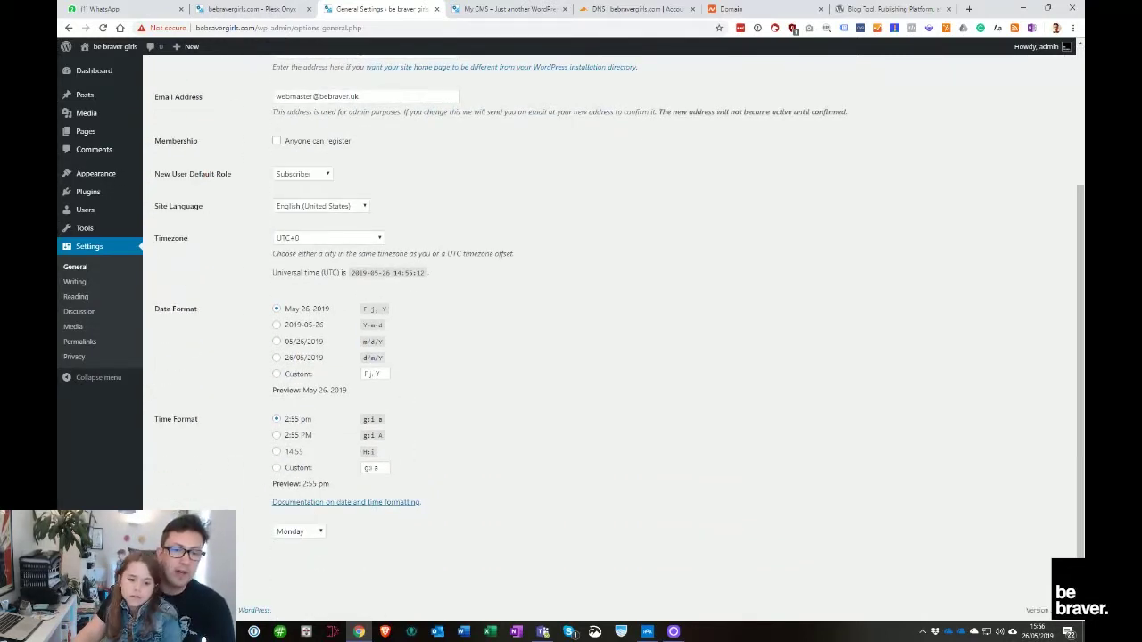
key(Return)
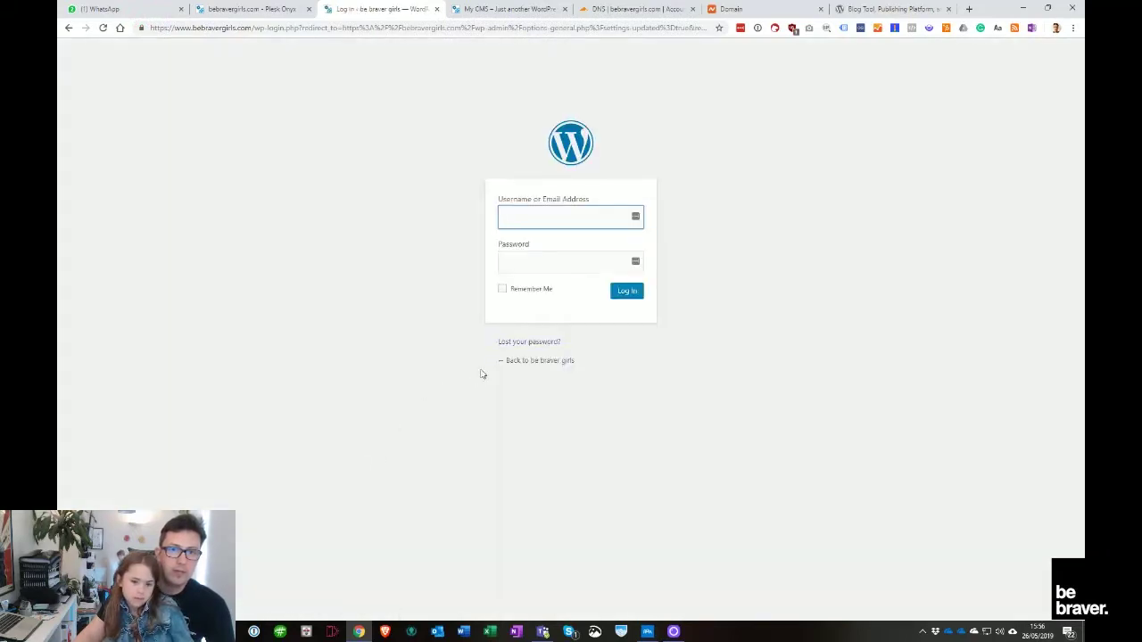
Check the Plesk tab and the login page's new https www address
click(258, 8)
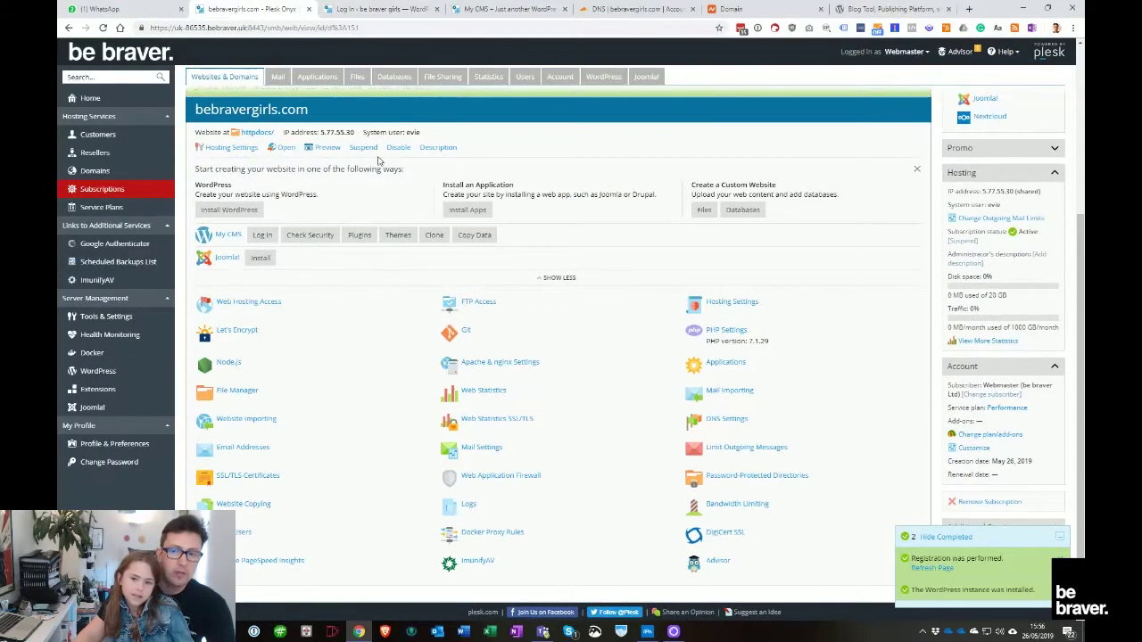
click(375, 9)
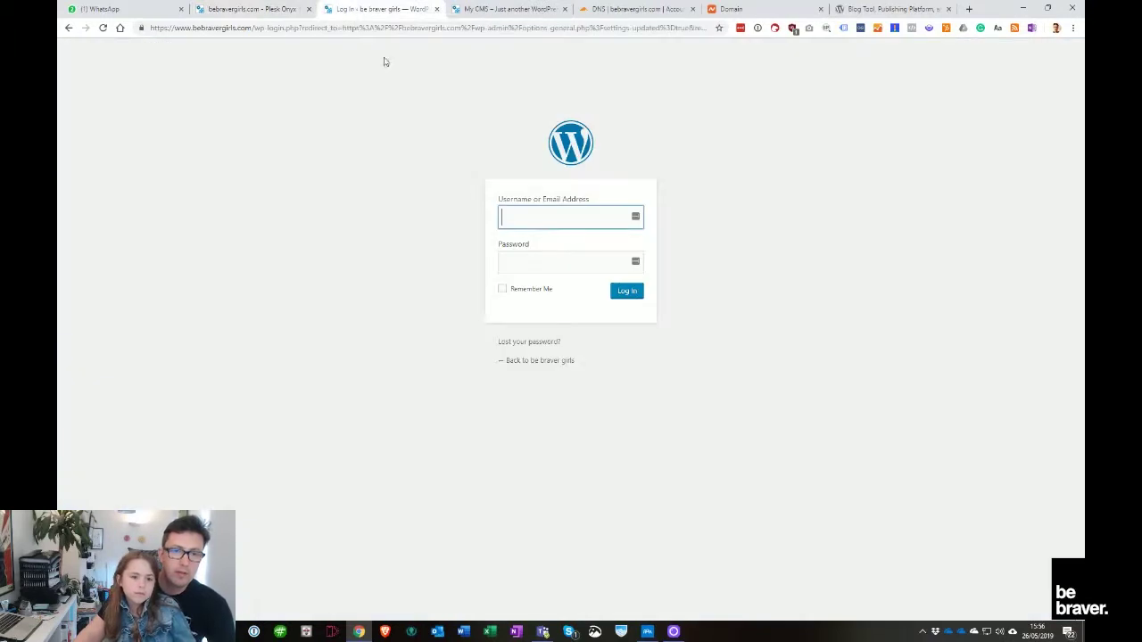
click(226, 27)
drag(150, 28, 257, 28)
click(318, 132)
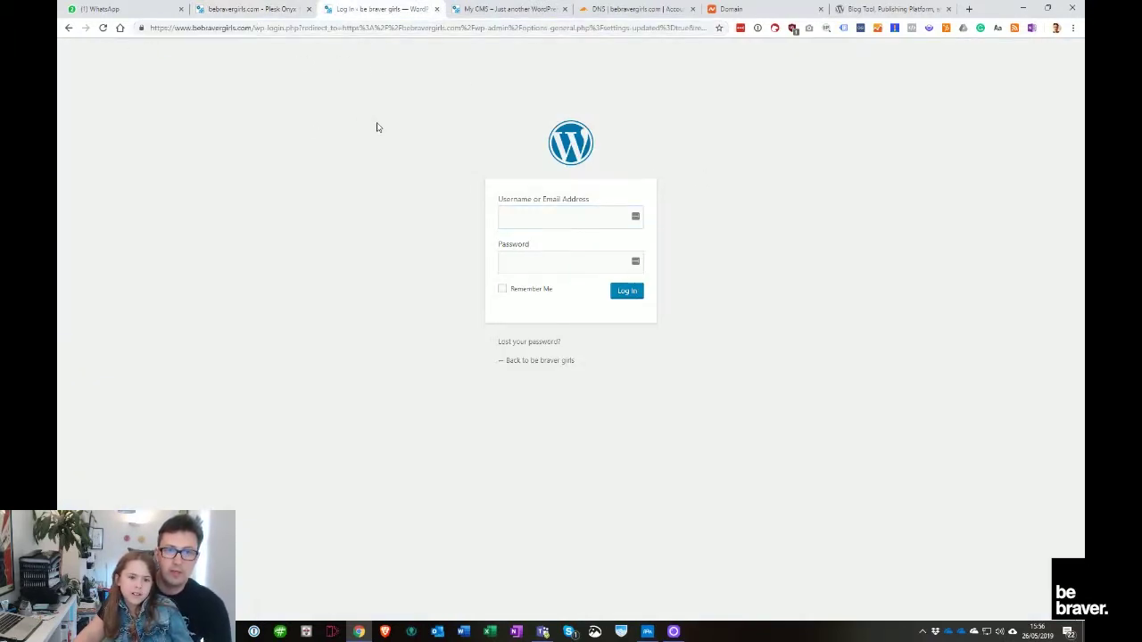
Try signing in with the saved 1Password login, which fails with an empty username
click(792, 32)
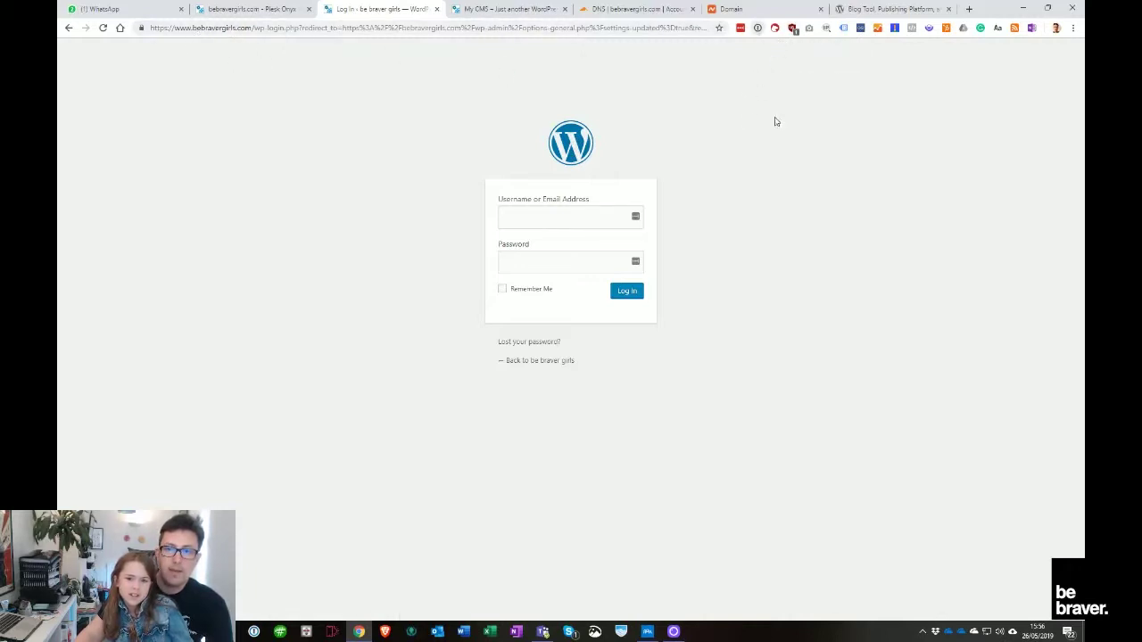
click(882, 204)
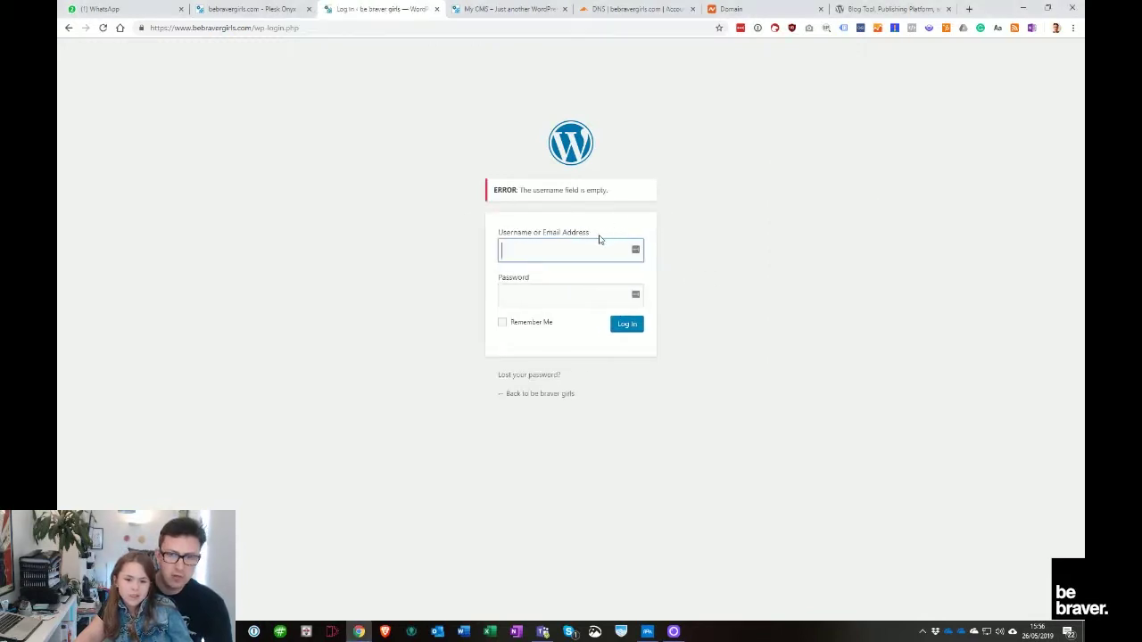
click(754, 30)
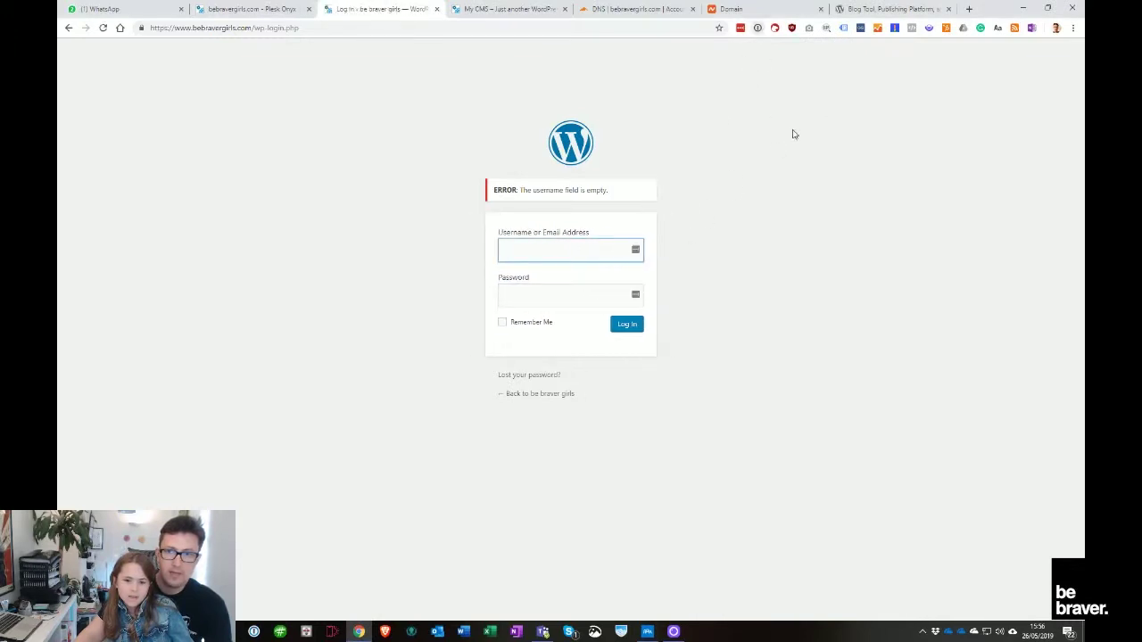
click(758, 28)
right_click(903, 111)
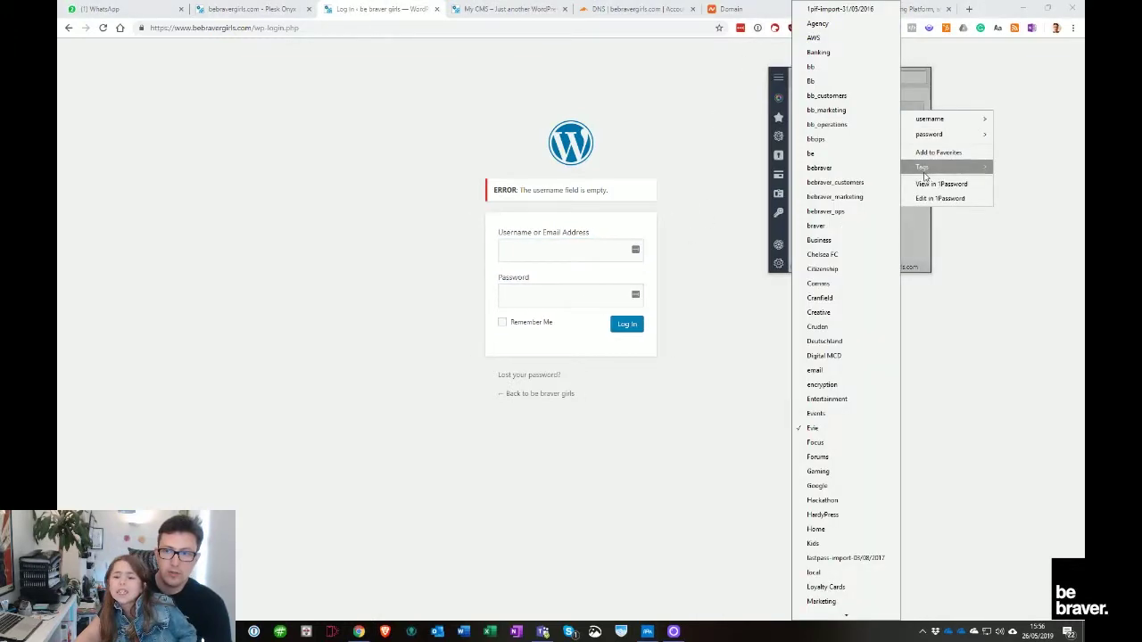
click(942, 184)
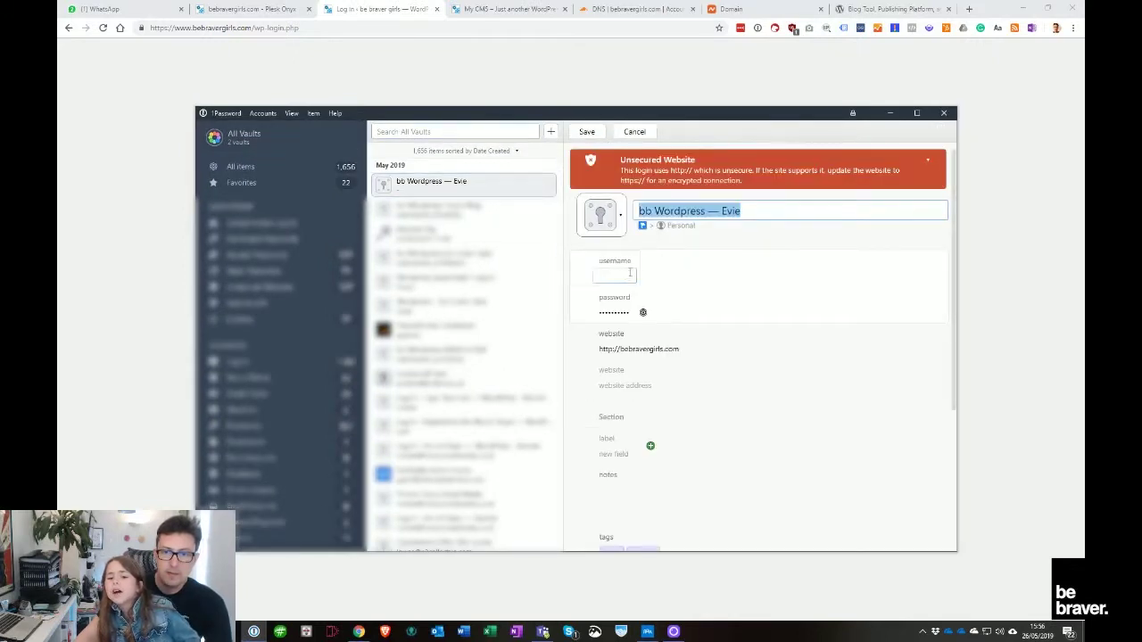
click(621, 275)
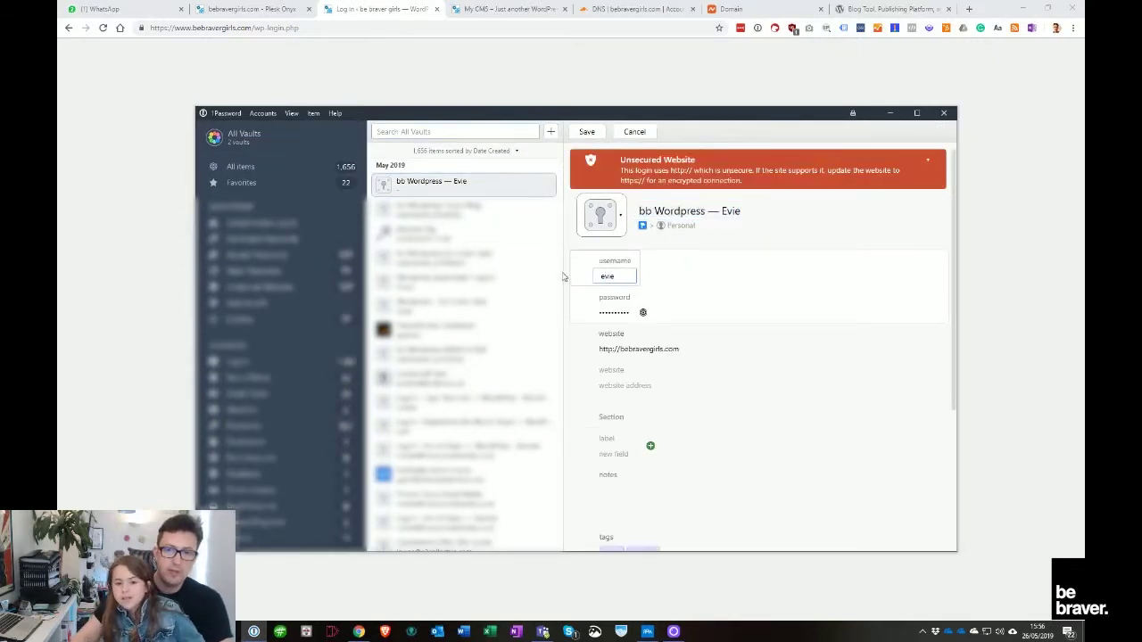
key(Tab)
key(Tab)
click(613, 349)
text(s://)
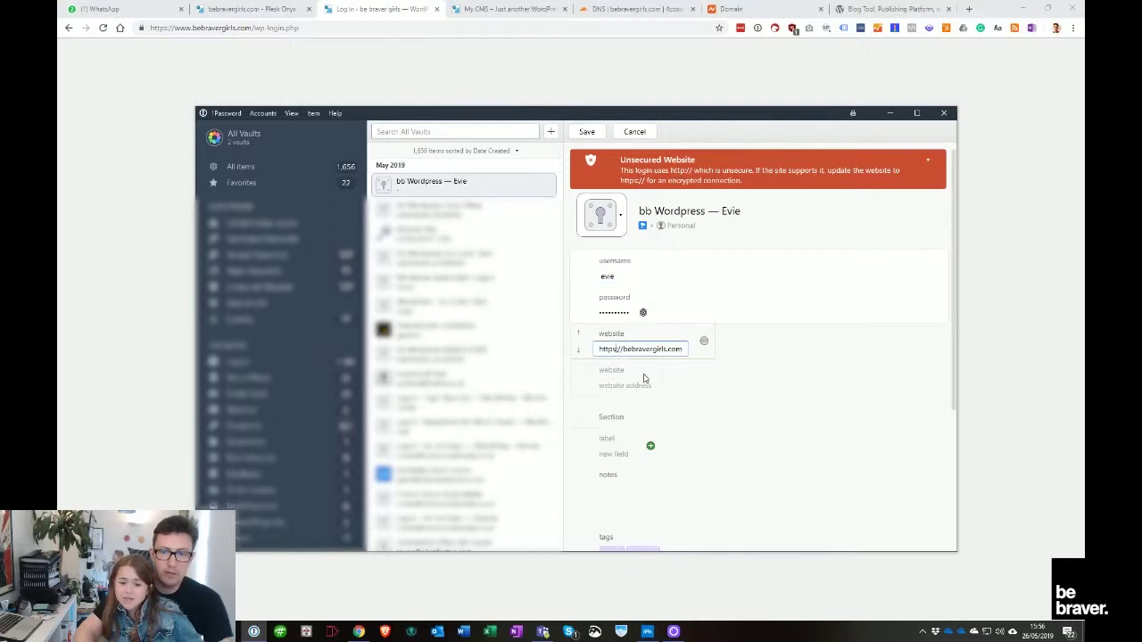
text(www.)
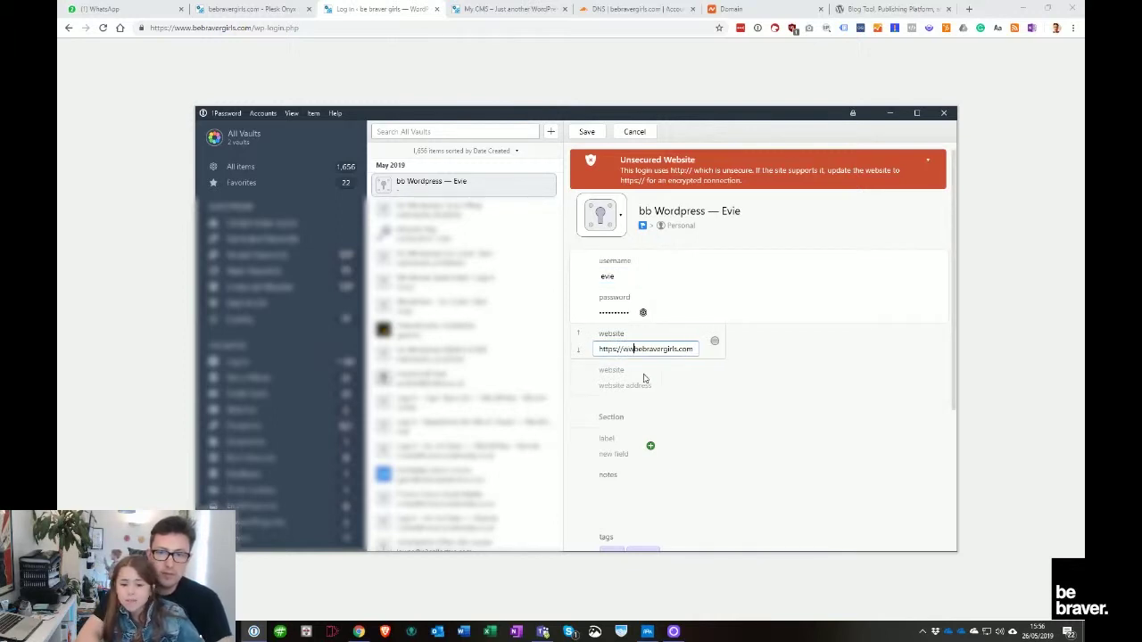
click(586, 131)
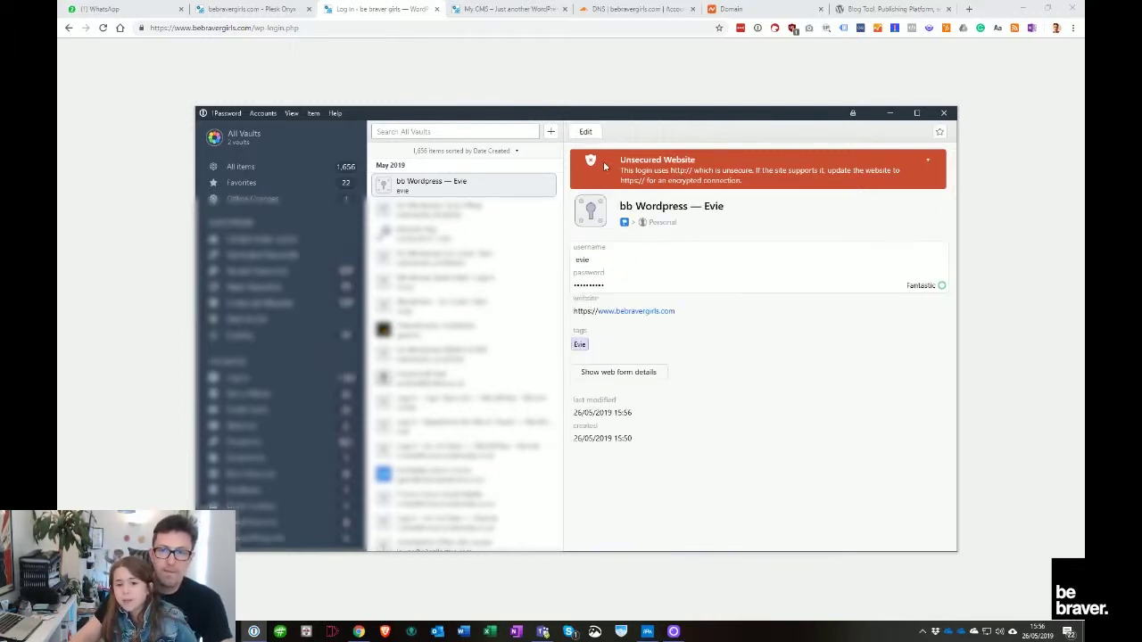
click(685, 78)
click(758, 27)
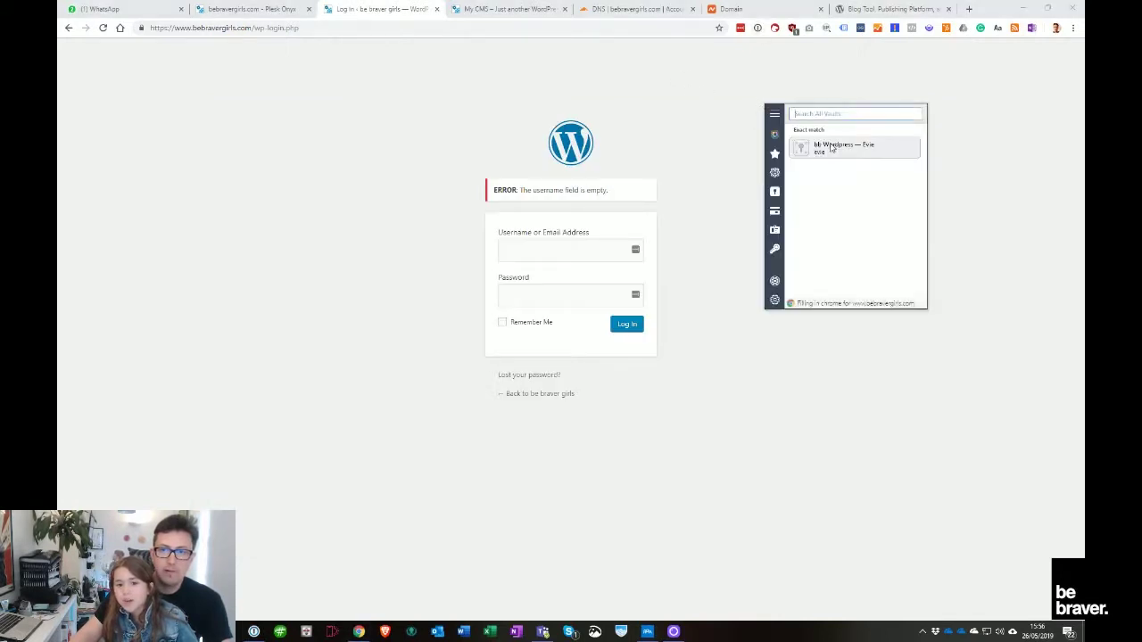
click(737, 186)
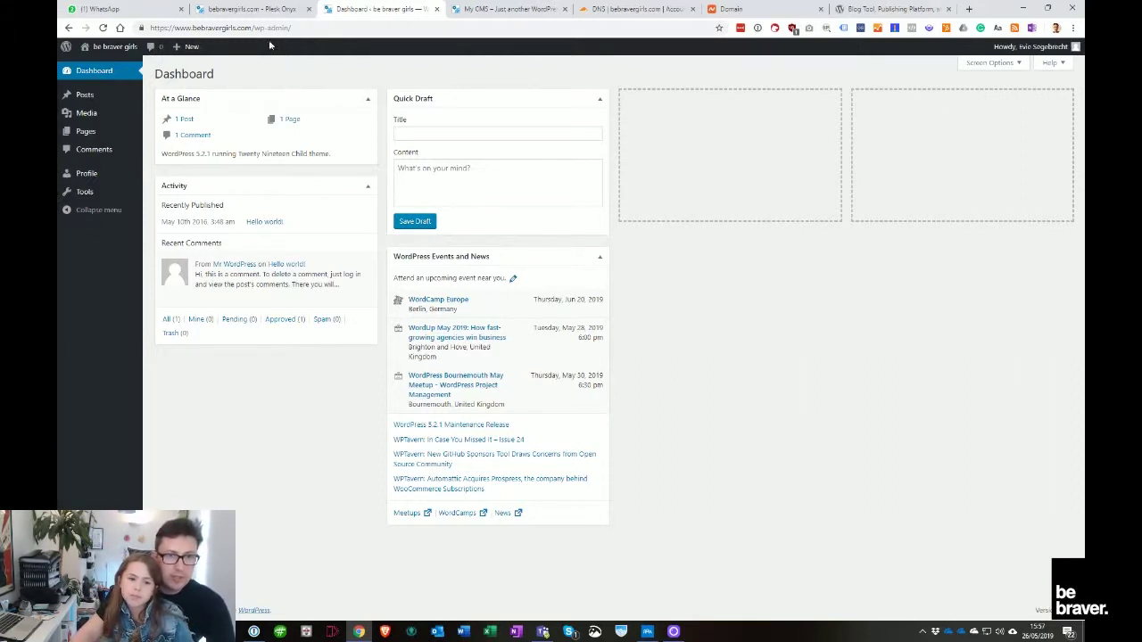
click(510, 9)
click(415, 27)
text(www.bebravergirls.com)
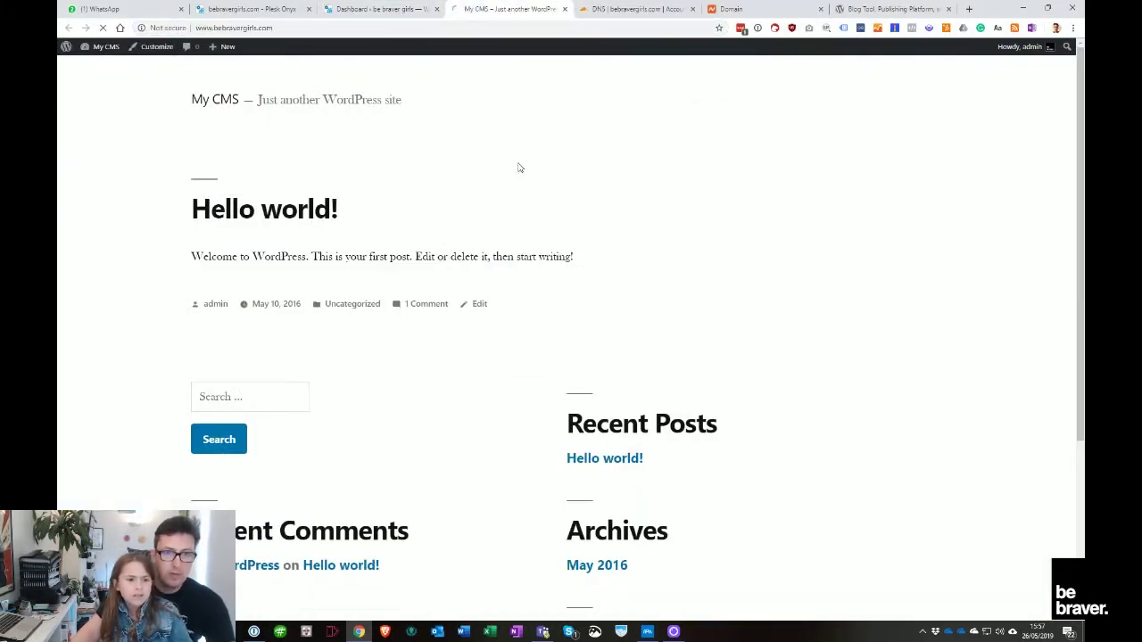
key(Return)
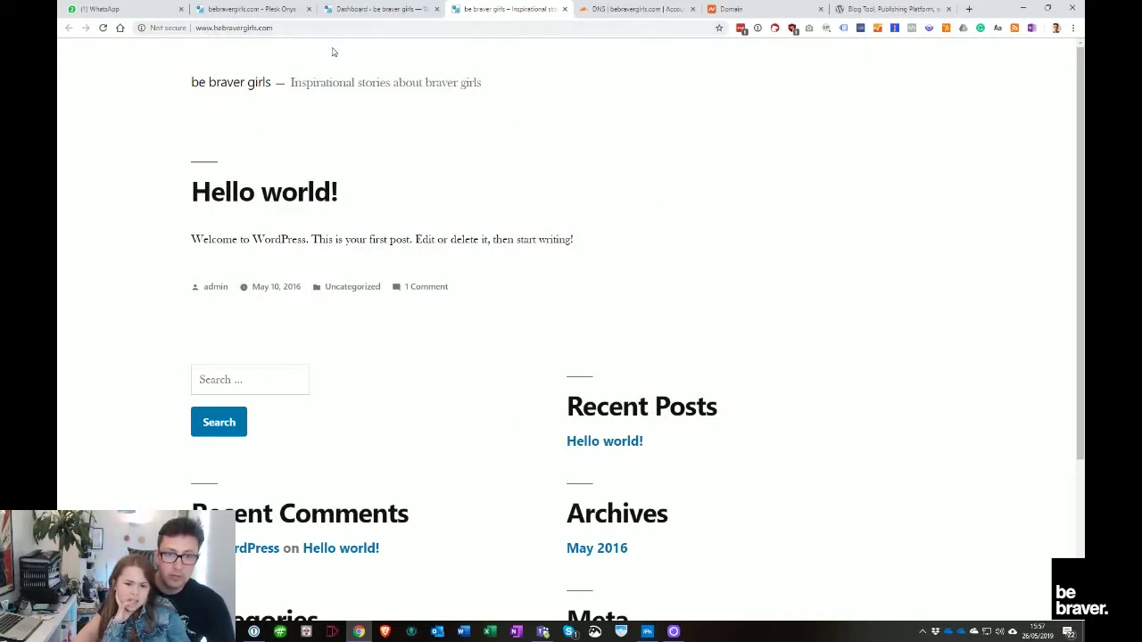
Compare the dashboard with the live front page titled 'be braver girls'
click(349, 8)
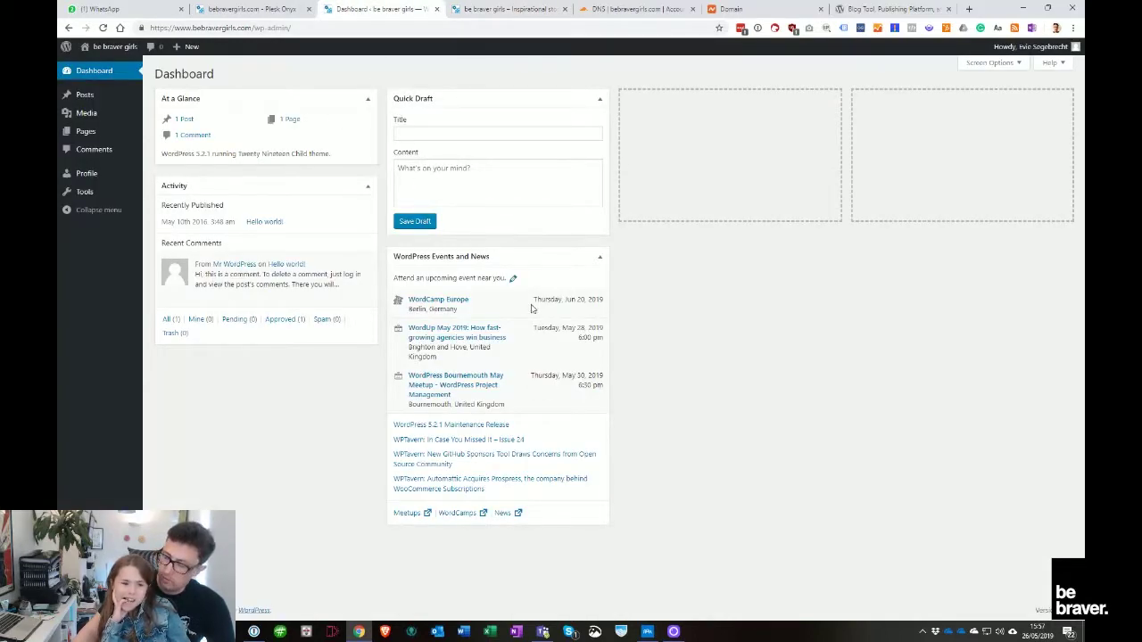
click(500, 9)
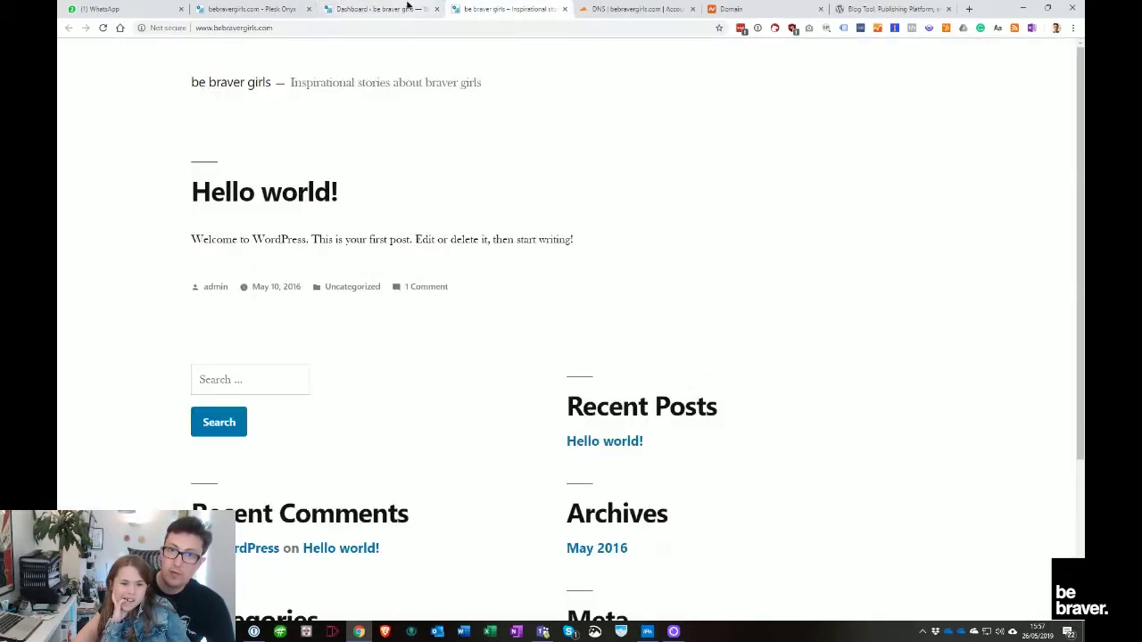
click(384, 9)
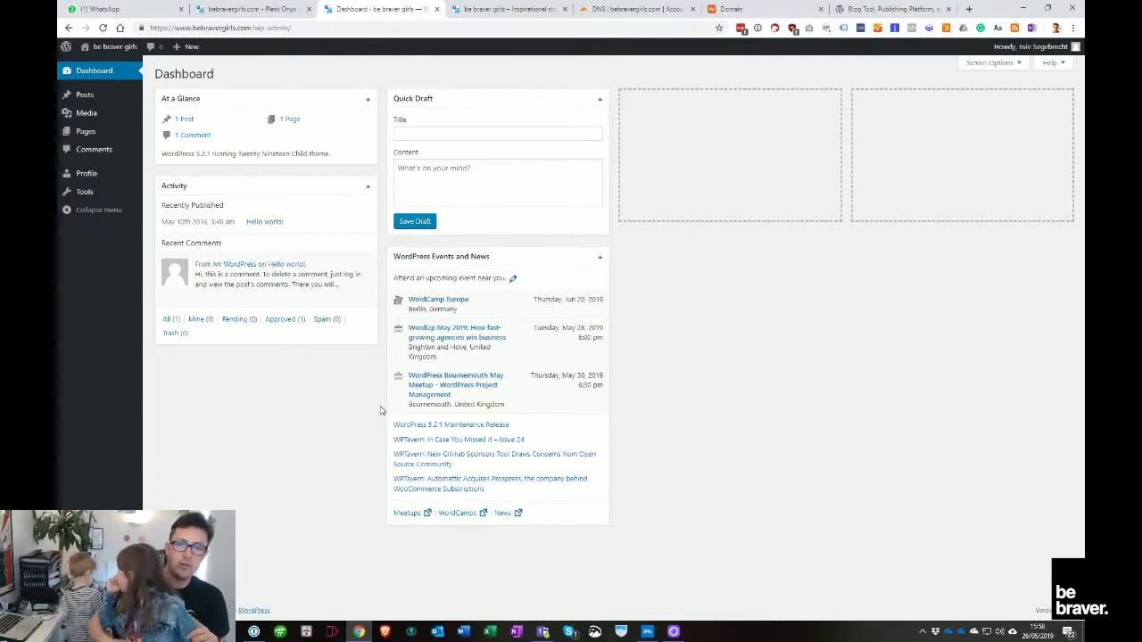
Show the Posts submenu in the Dashboard's admin sidebar
mouse_move(128, 105)
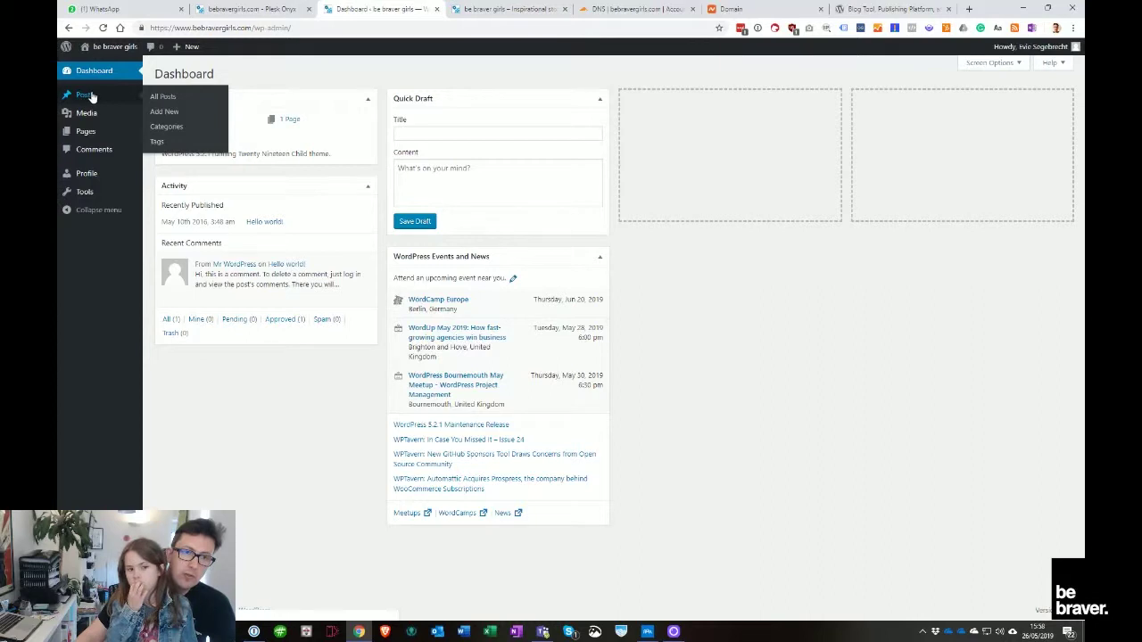
Start a new post titled 'Welcome' and place the cursor in its empty body paragraph
click(164, 112)
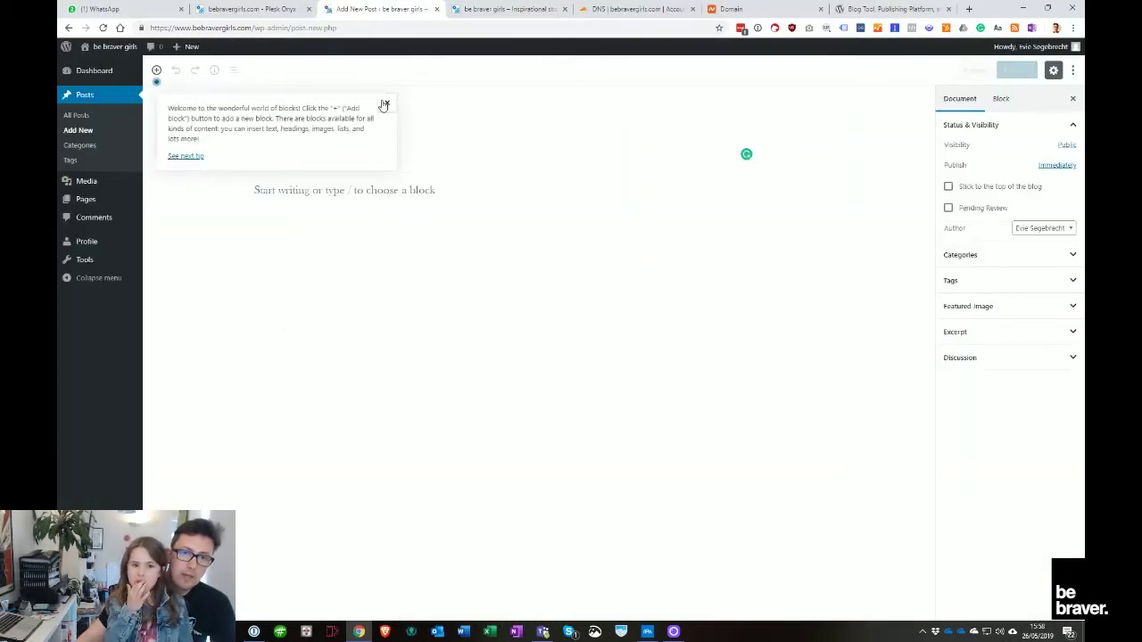
click(385, 106)
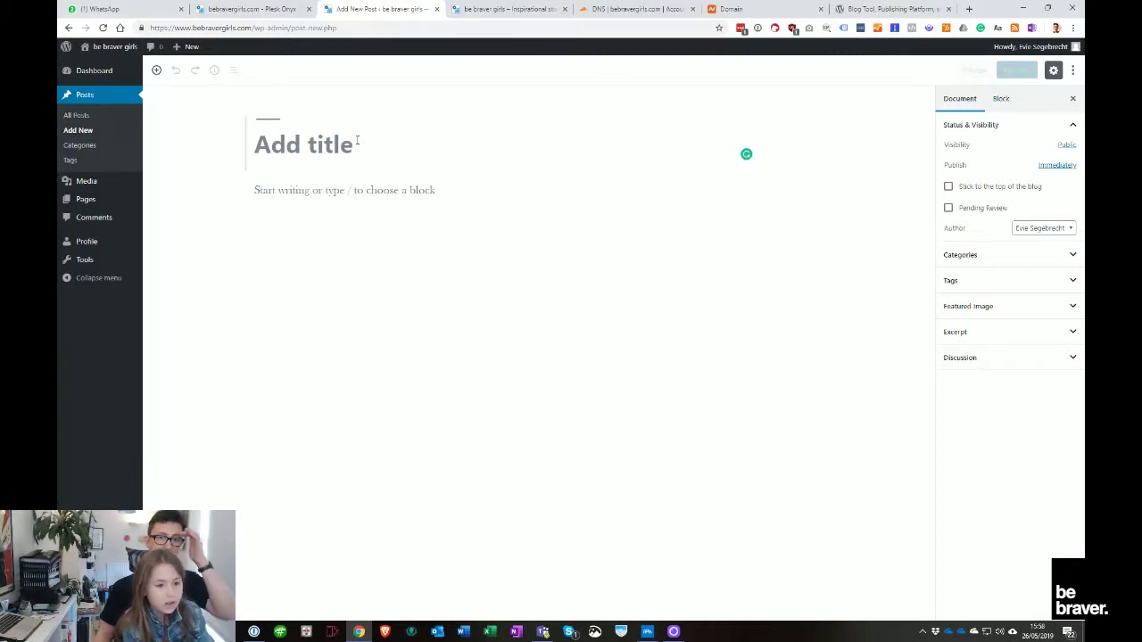
text(W)
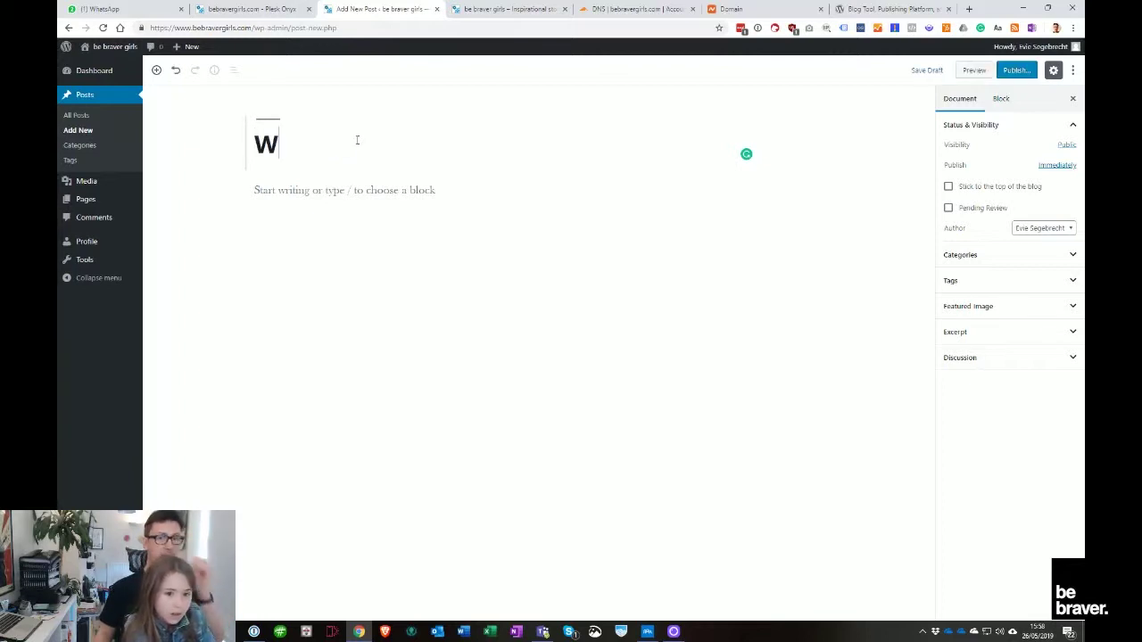
text(e)
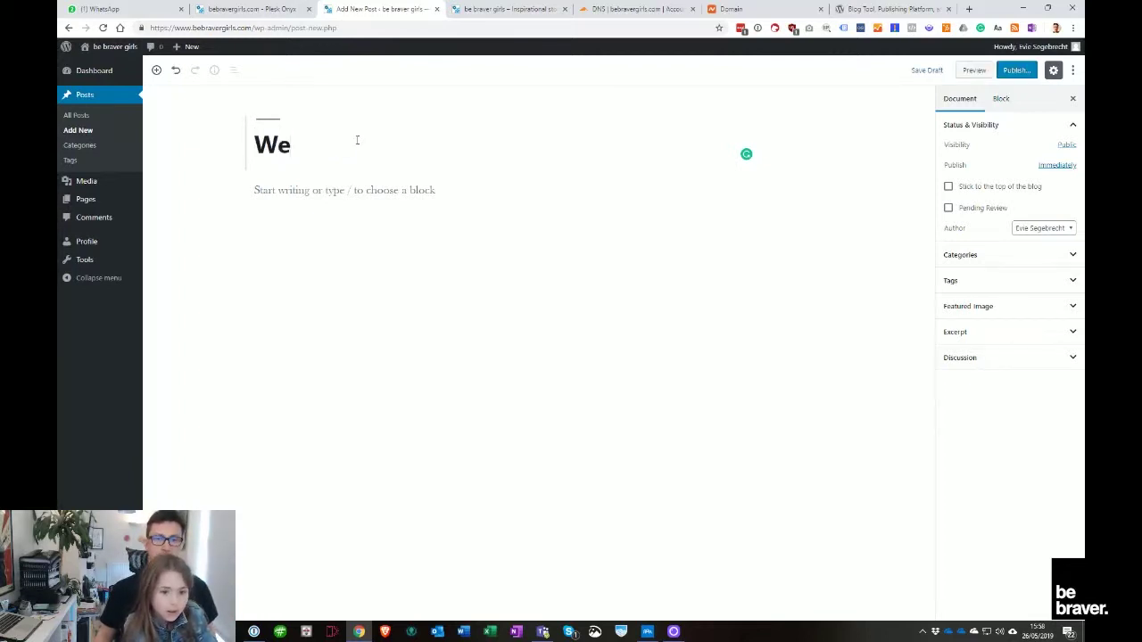
text(l)
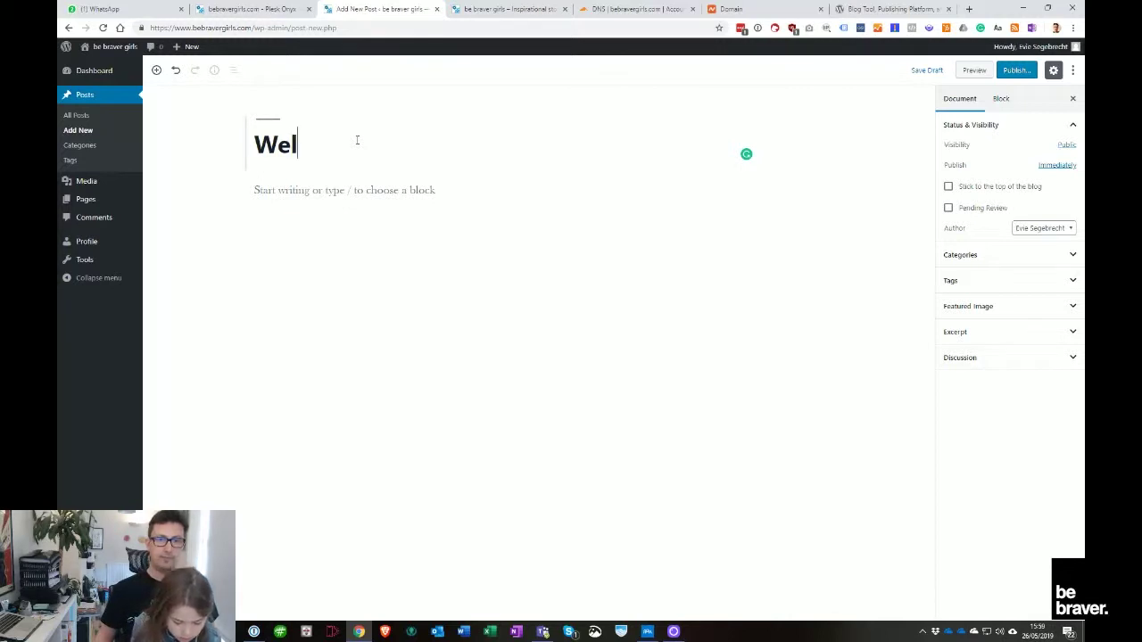
text(c)
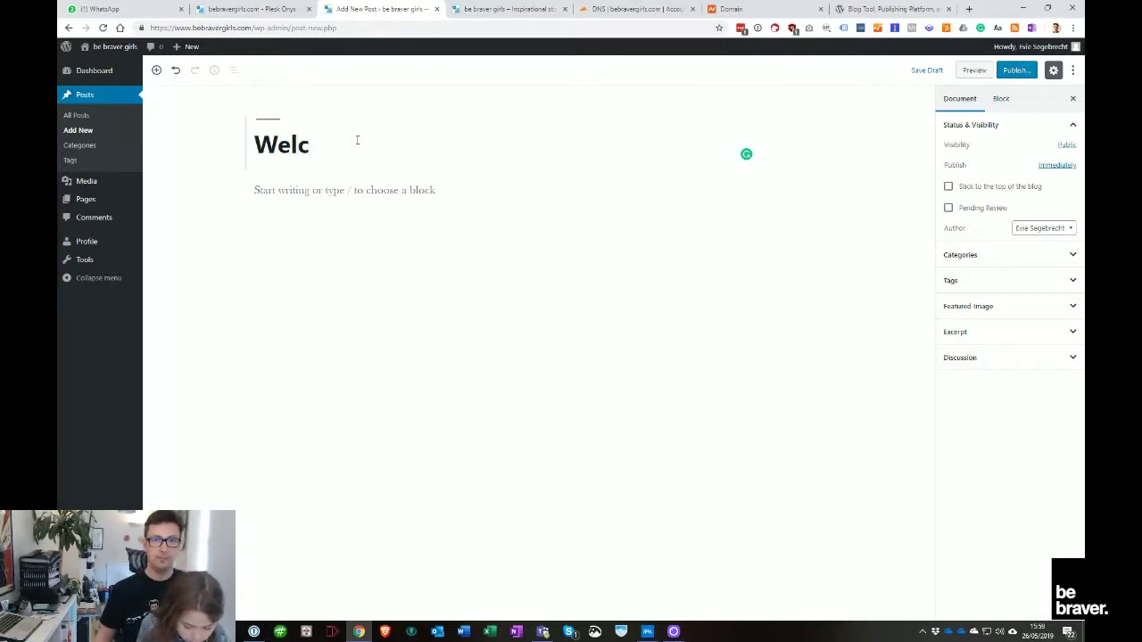
text(ome)
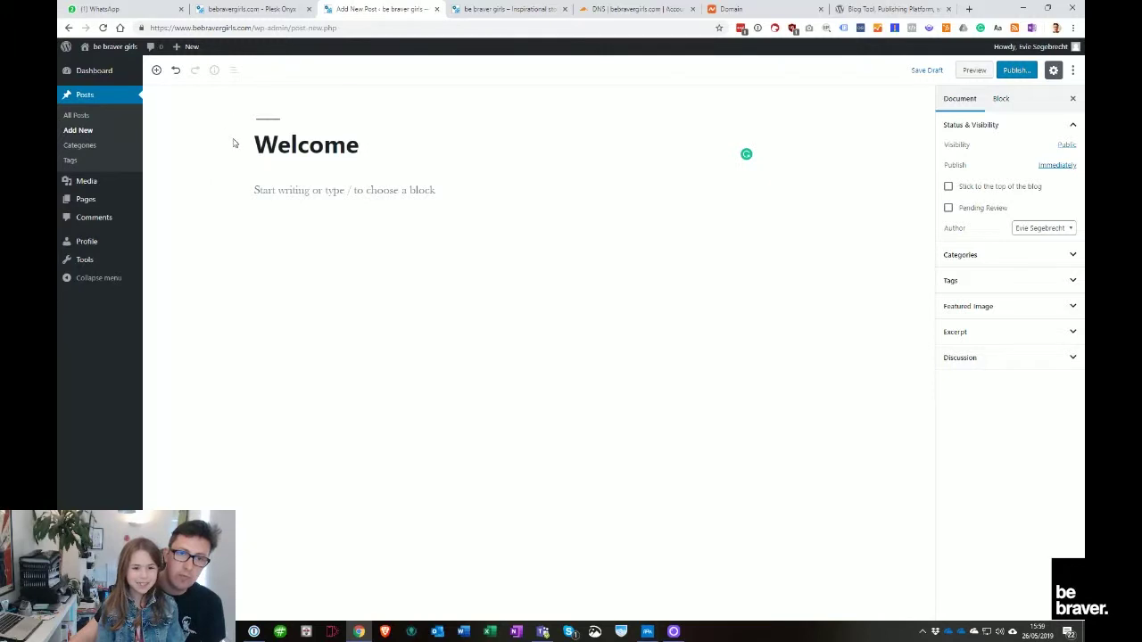
mouse_move(242, 196)
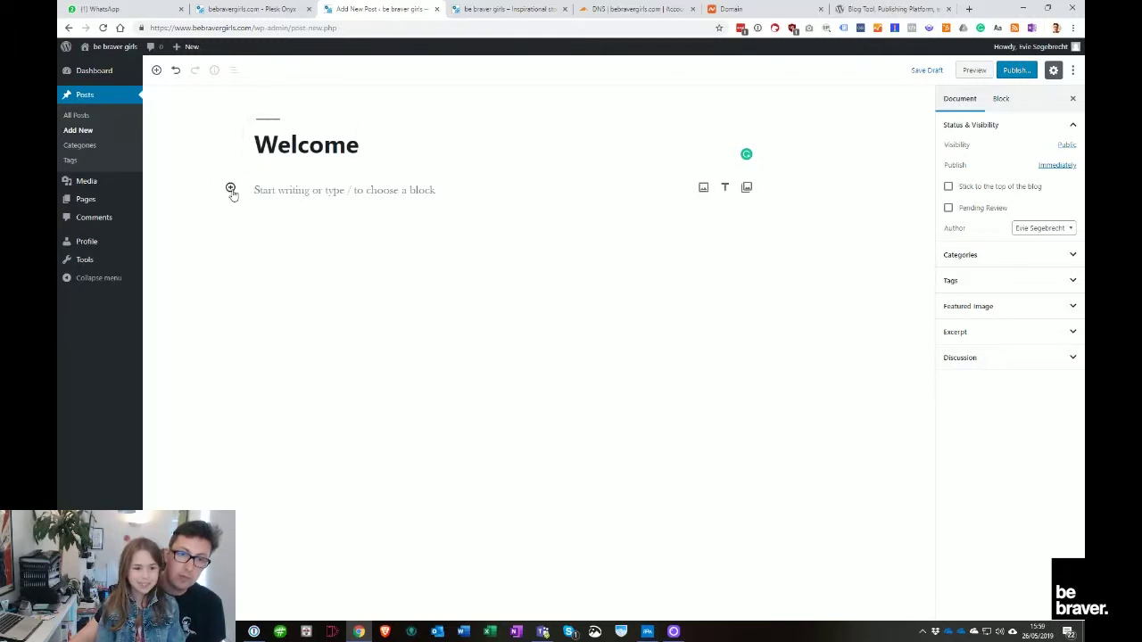
click(320, 194)
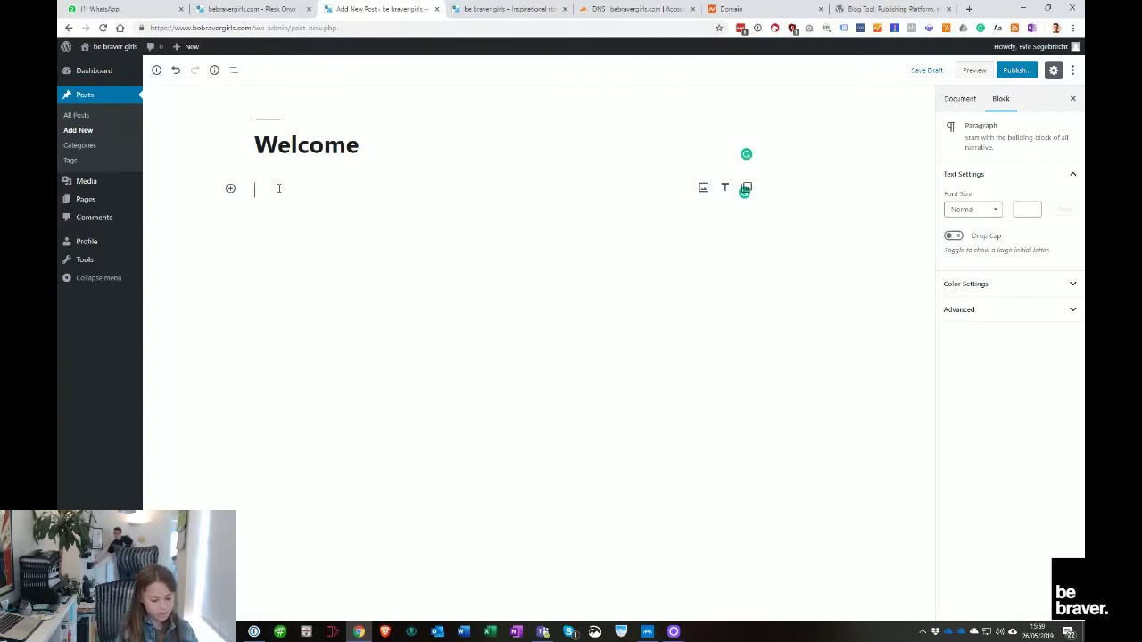
Begin the paragraph with 'In this video', correcting 'vidio' with Grammarly's suggestion
text(o)
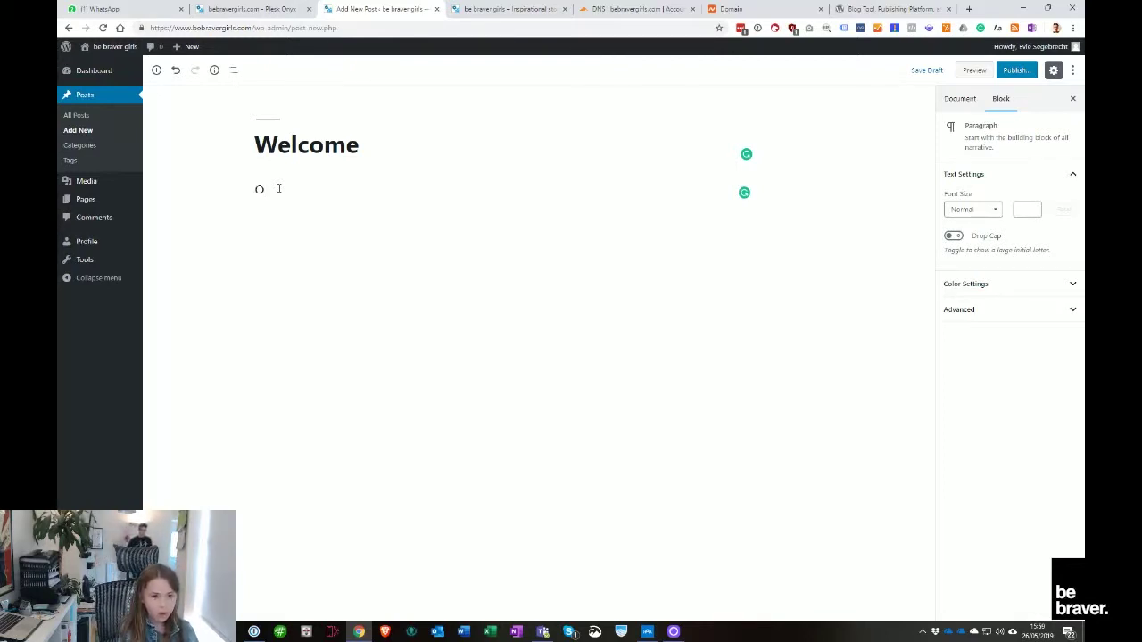
text(n)
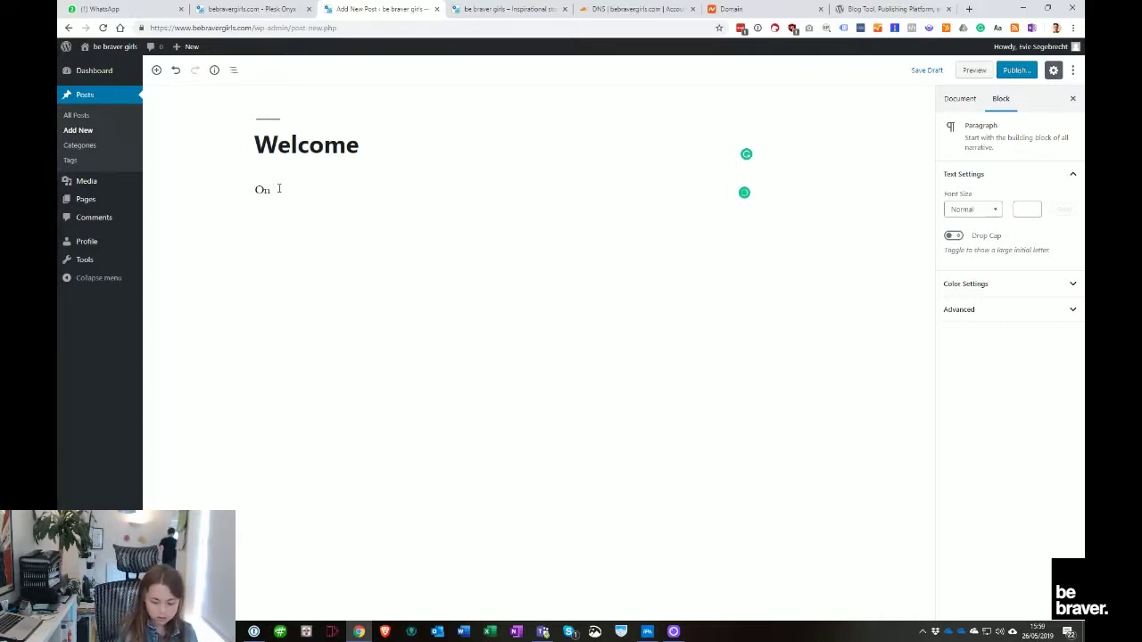
key(BackSpace)
key(BackSpace)
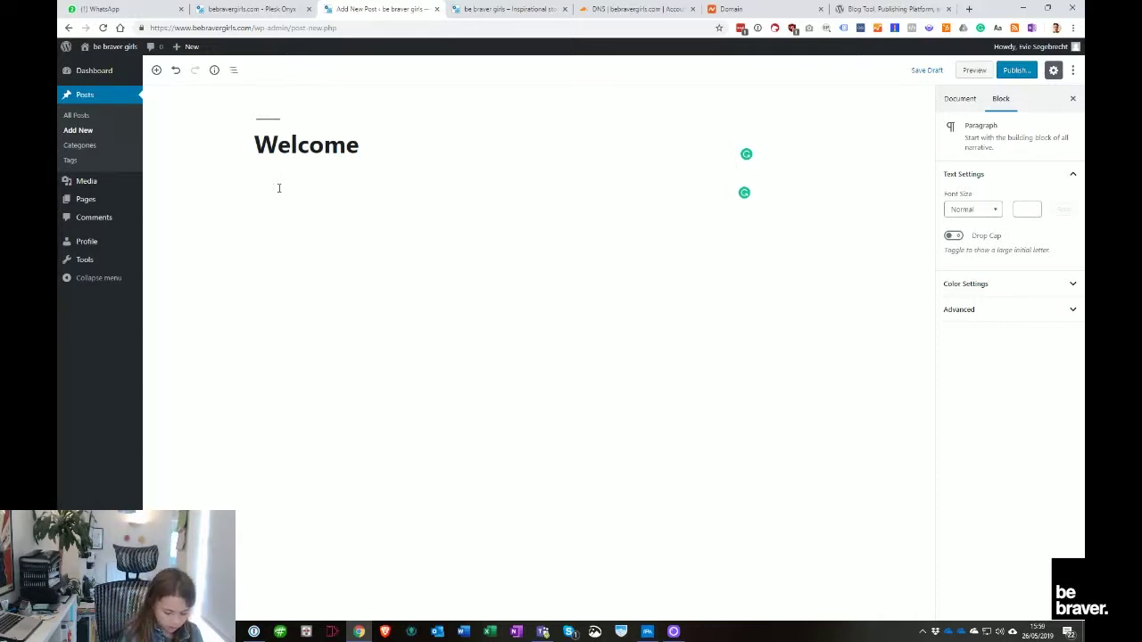
text(In)
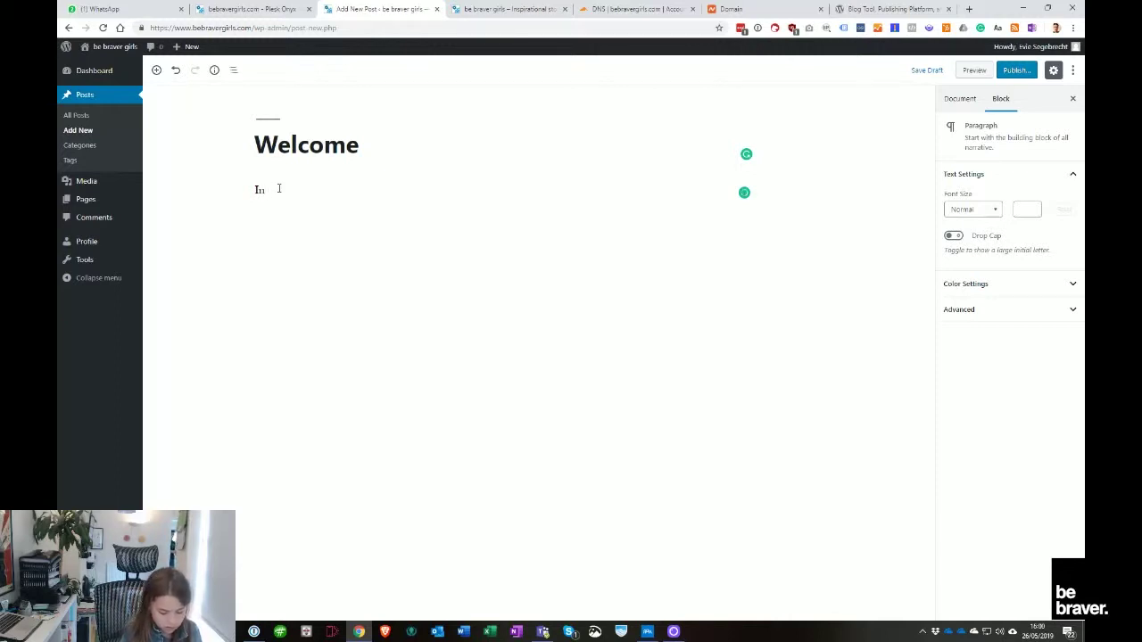
text( this)
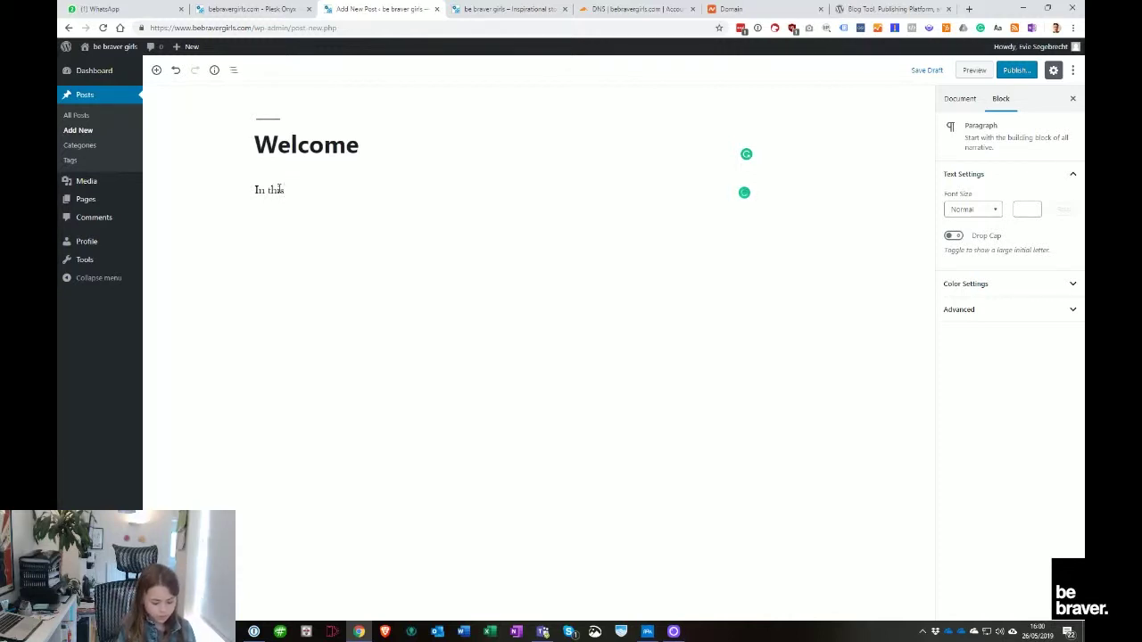
text( vidio)
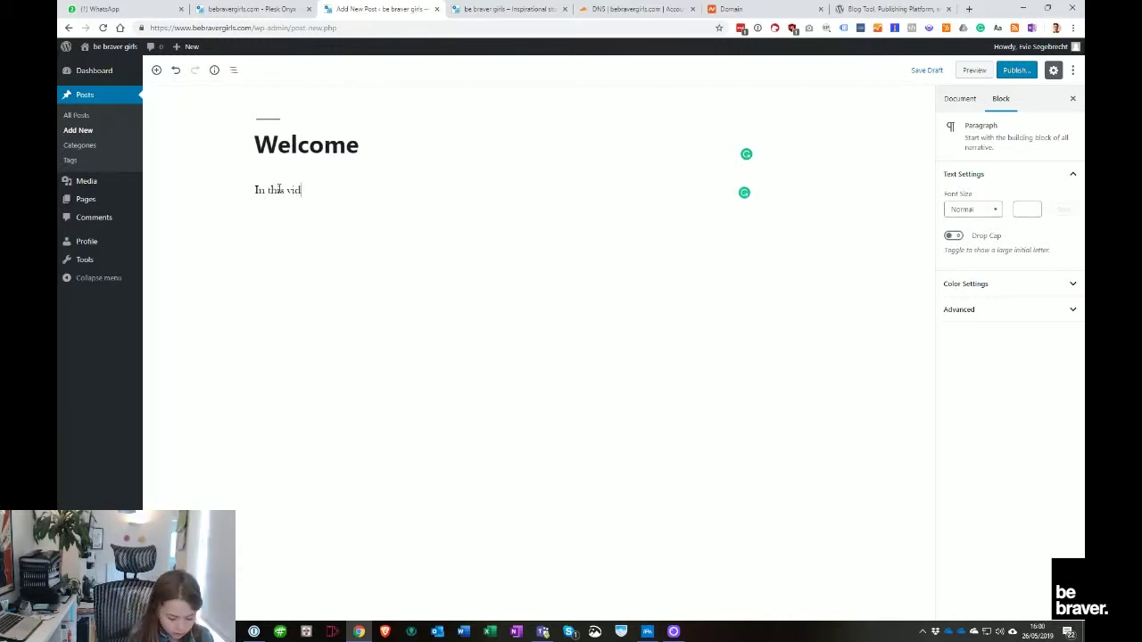
key(BackSpace)
key(BackSpace)
key(BackSpace)
key(BackSpace)
key(BackSpace)
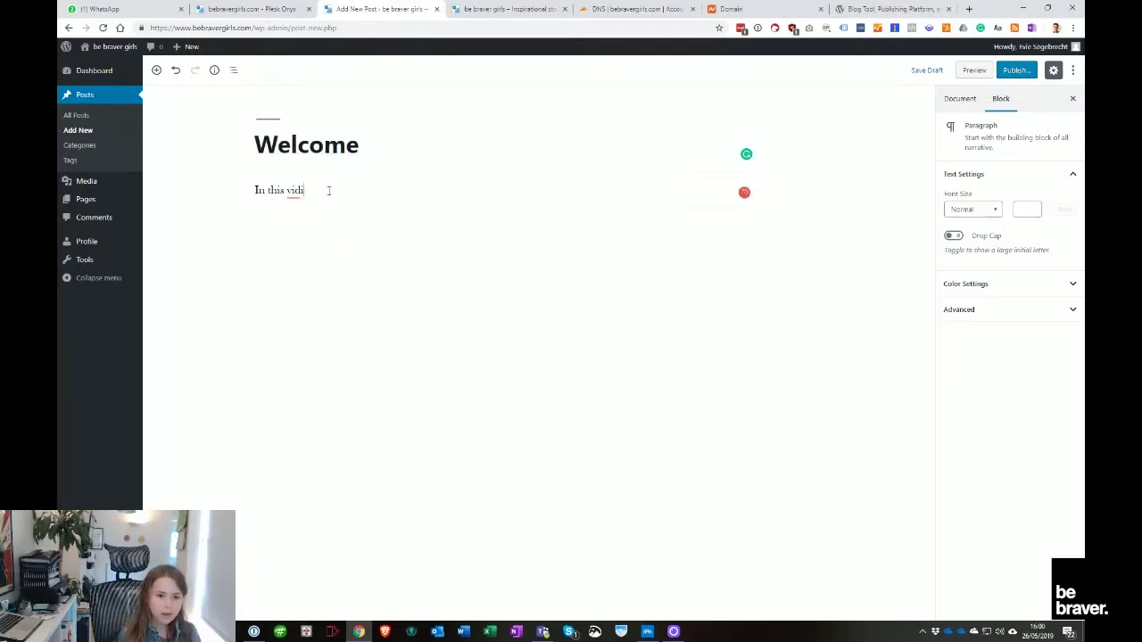
text(vidio)
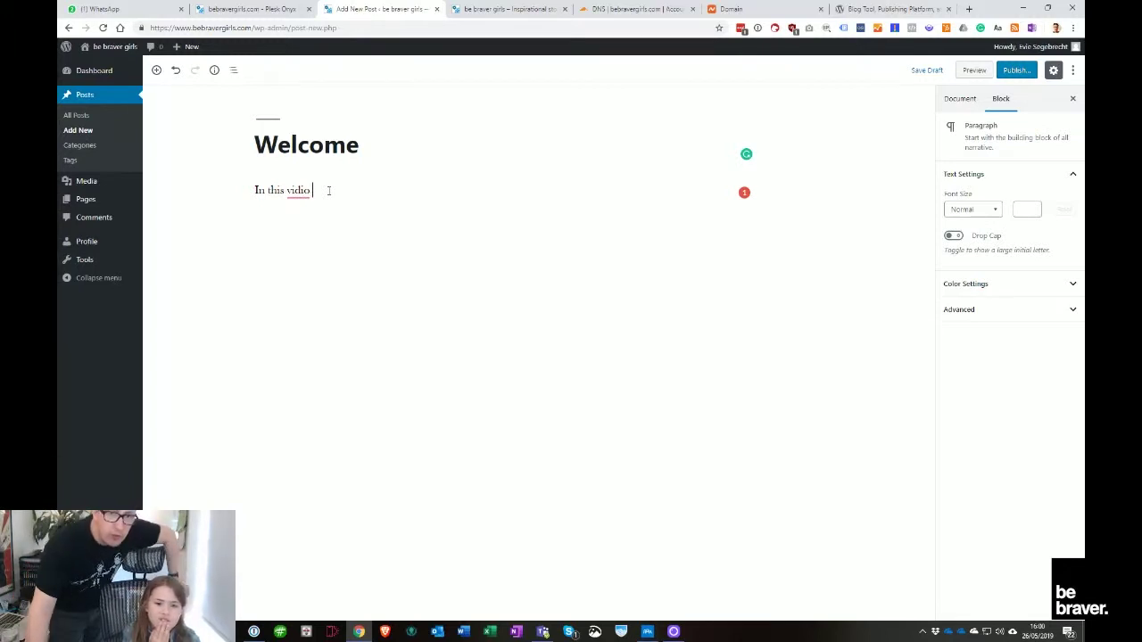
mouse_move(137, 205)
mouse_move(300, 190)
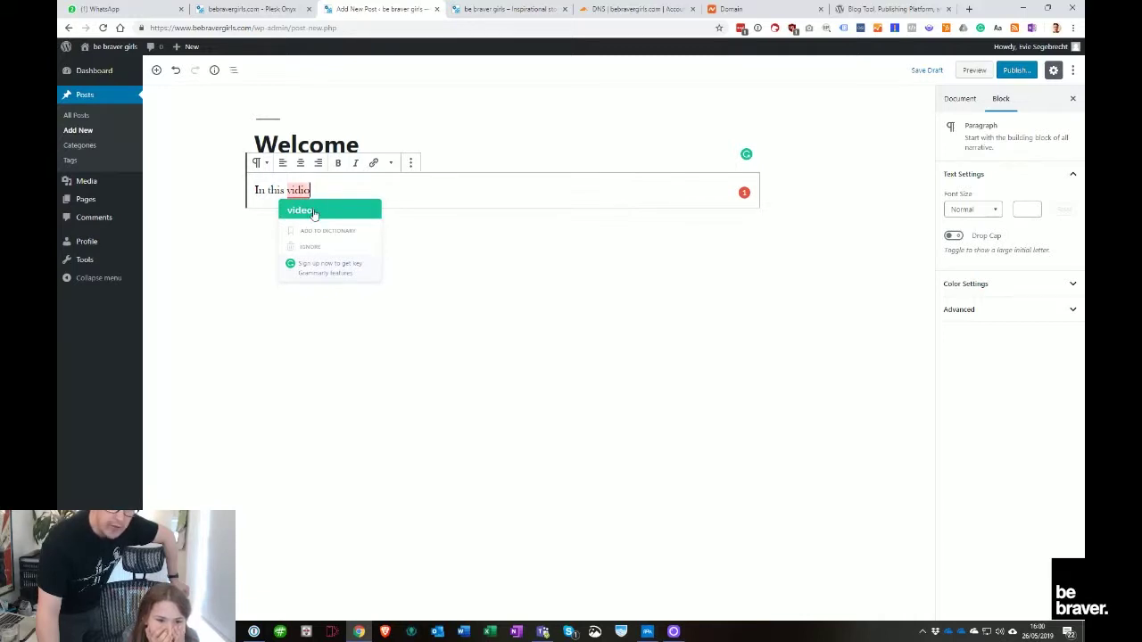
click(314, 213)
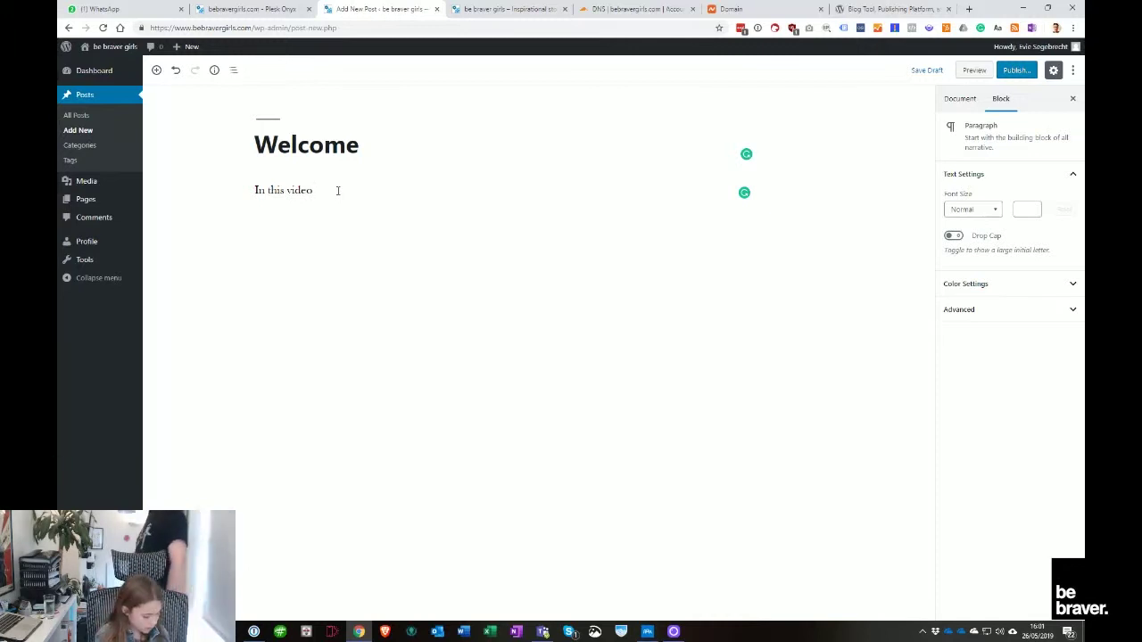
Finish with 'I am going to show you my new website.' and add the comma after video
text(I)
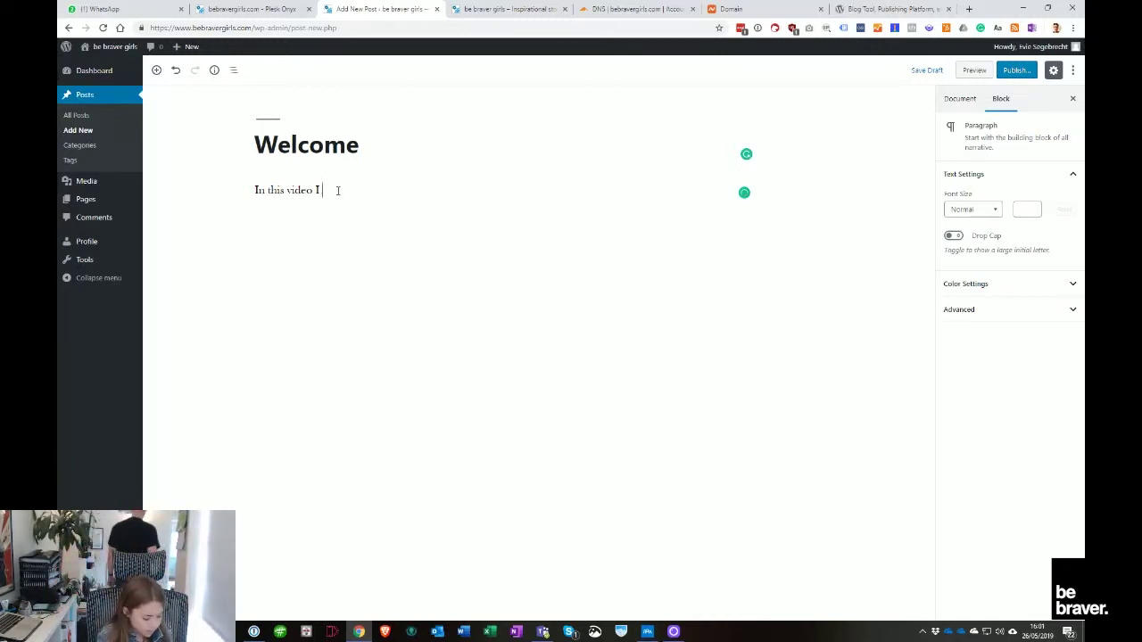
text( am)
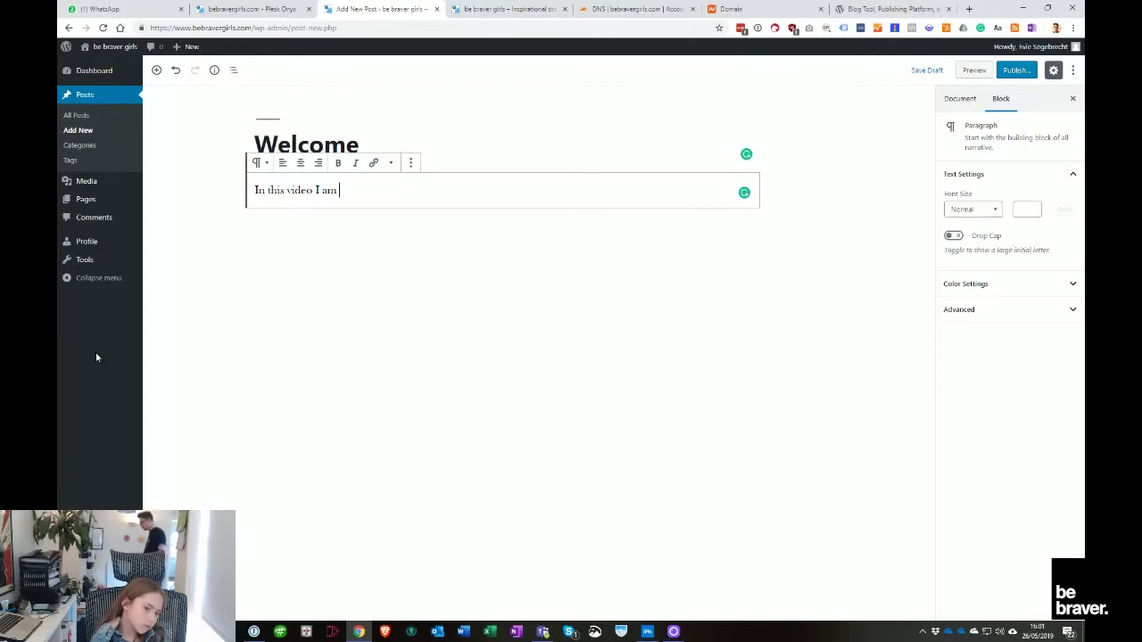
text(going to)
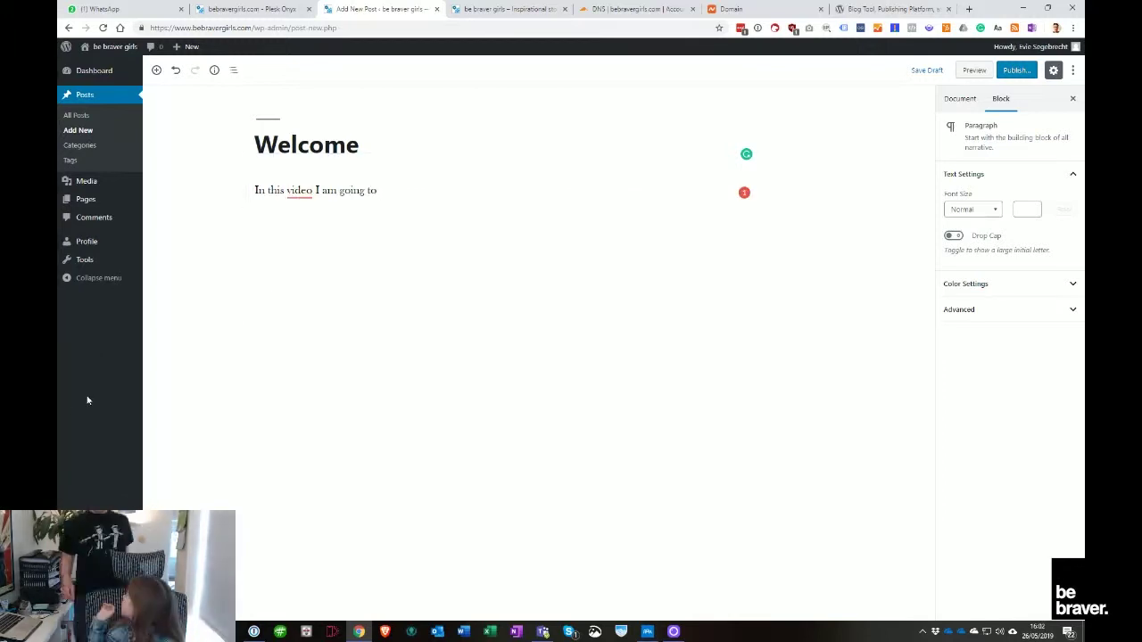
text( show you )
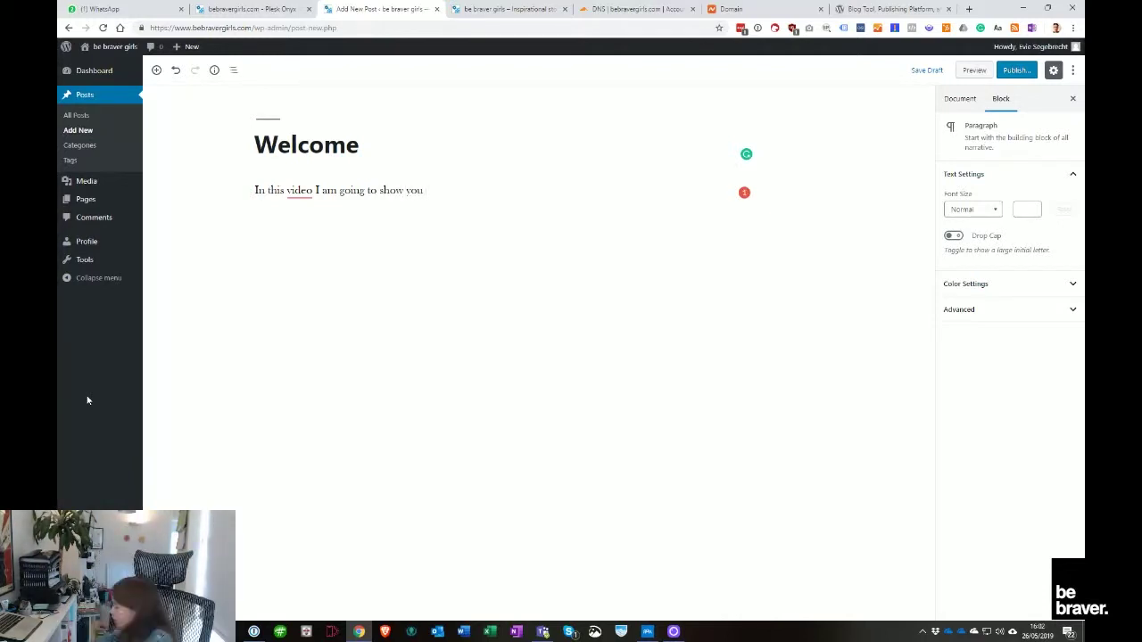
text(my new website.)
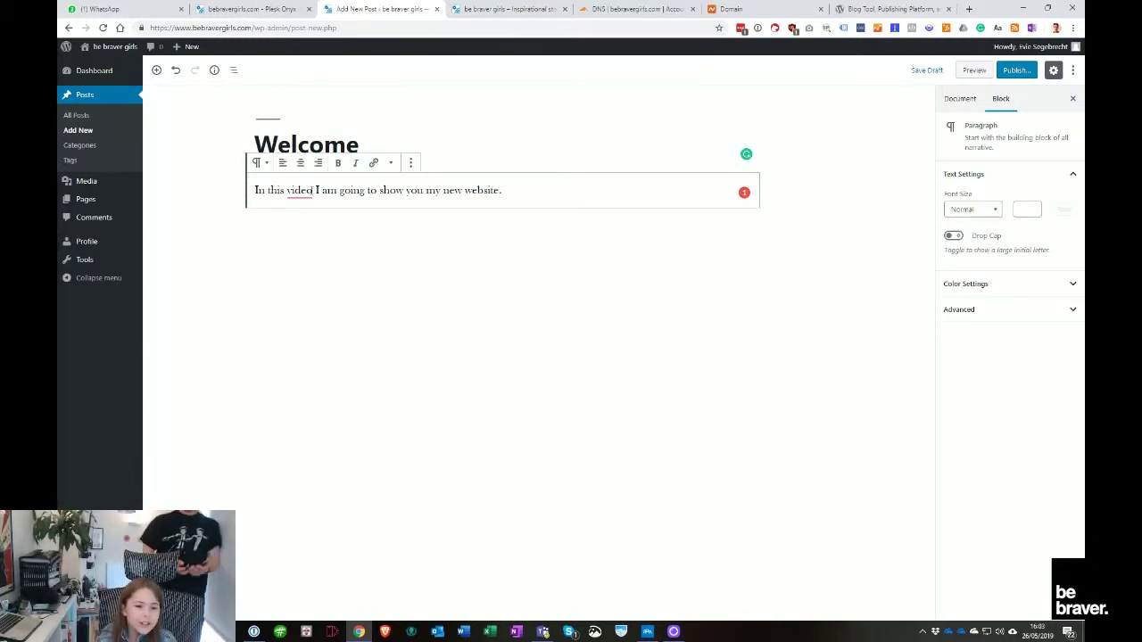
mouse_move(298, 191)
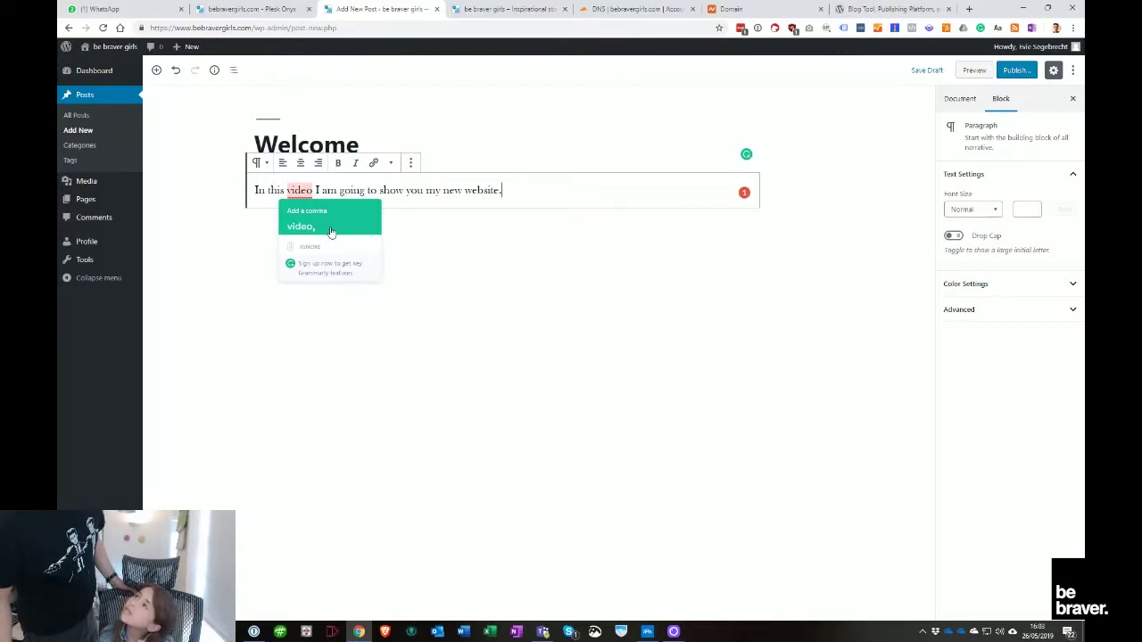
click(330, 231)
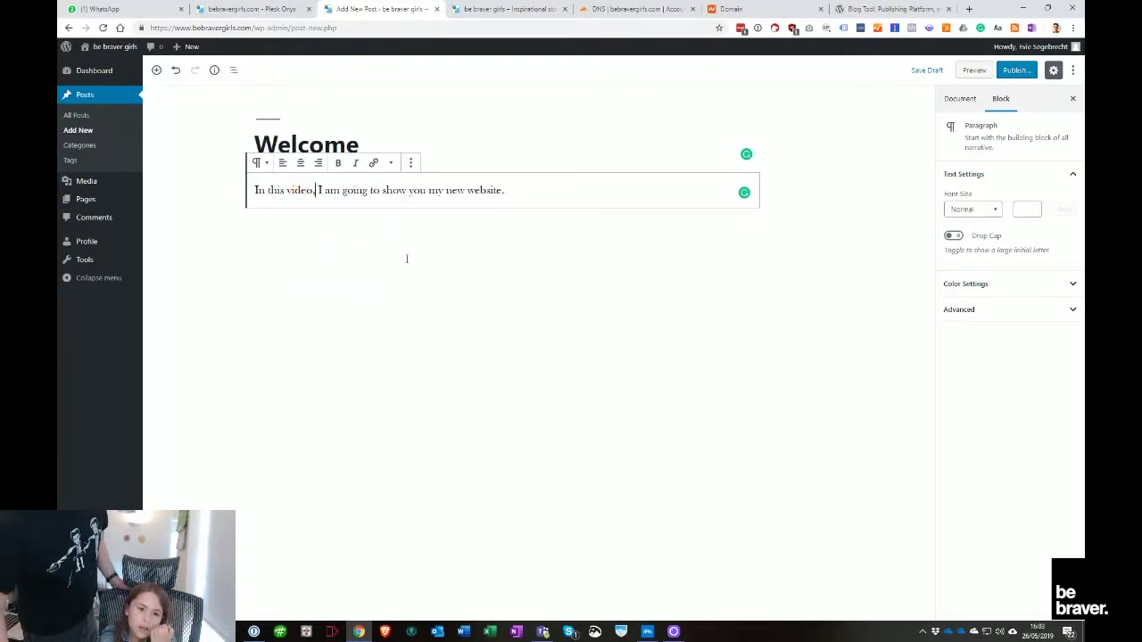
Add 'My vlogs are going to tell you about inspirational girls.', fixing the misspelled 'insprashnal'
click(517, 191)
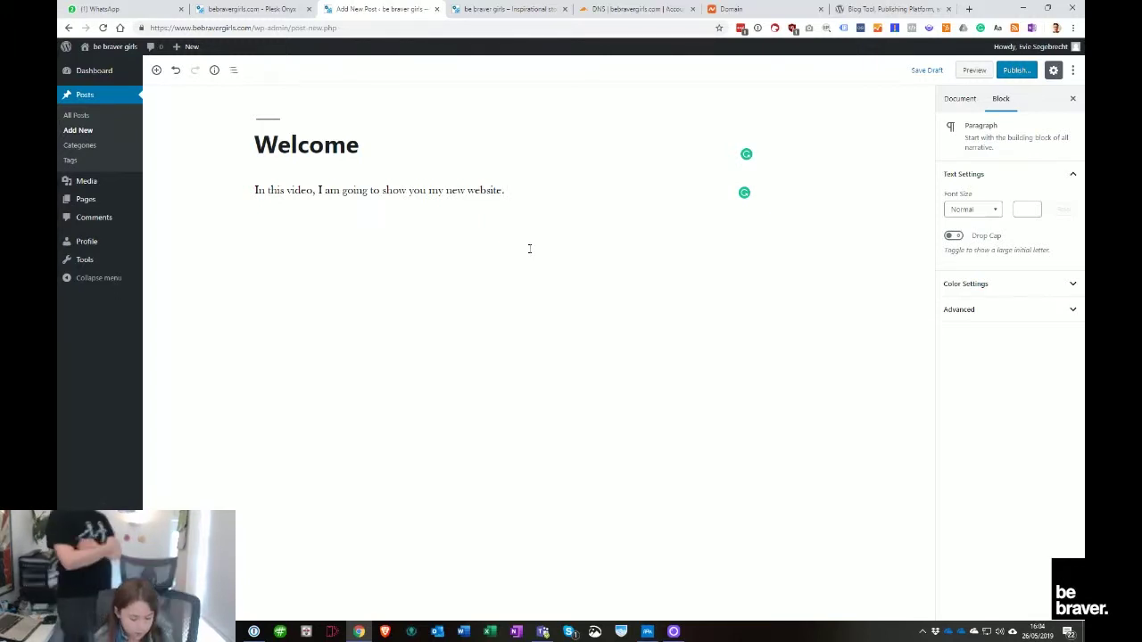
text(M)
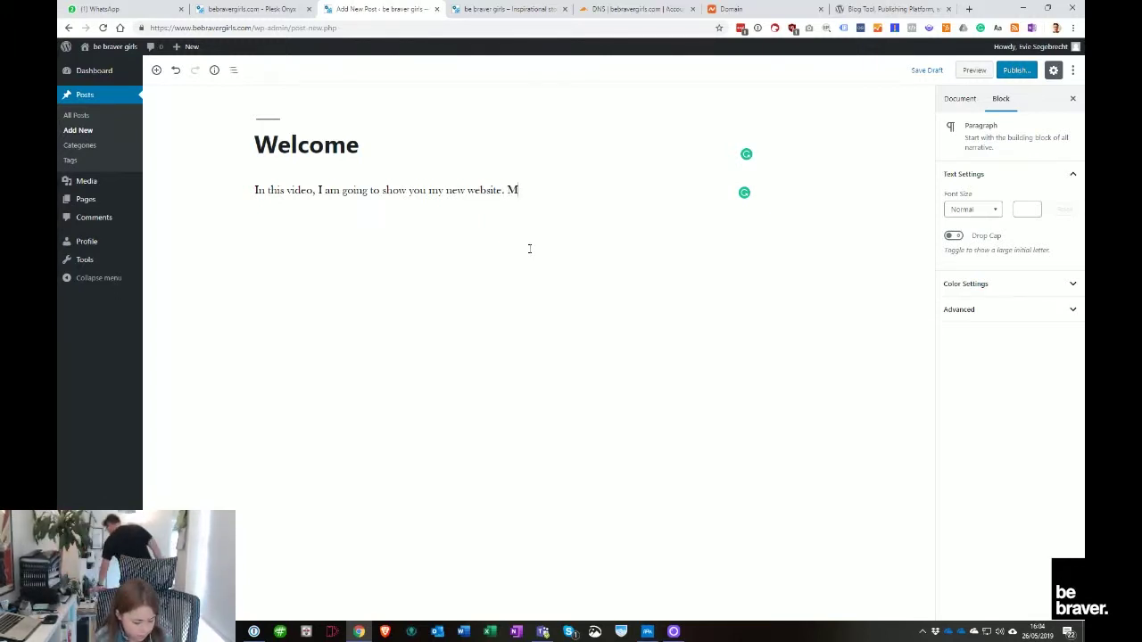
text(y )
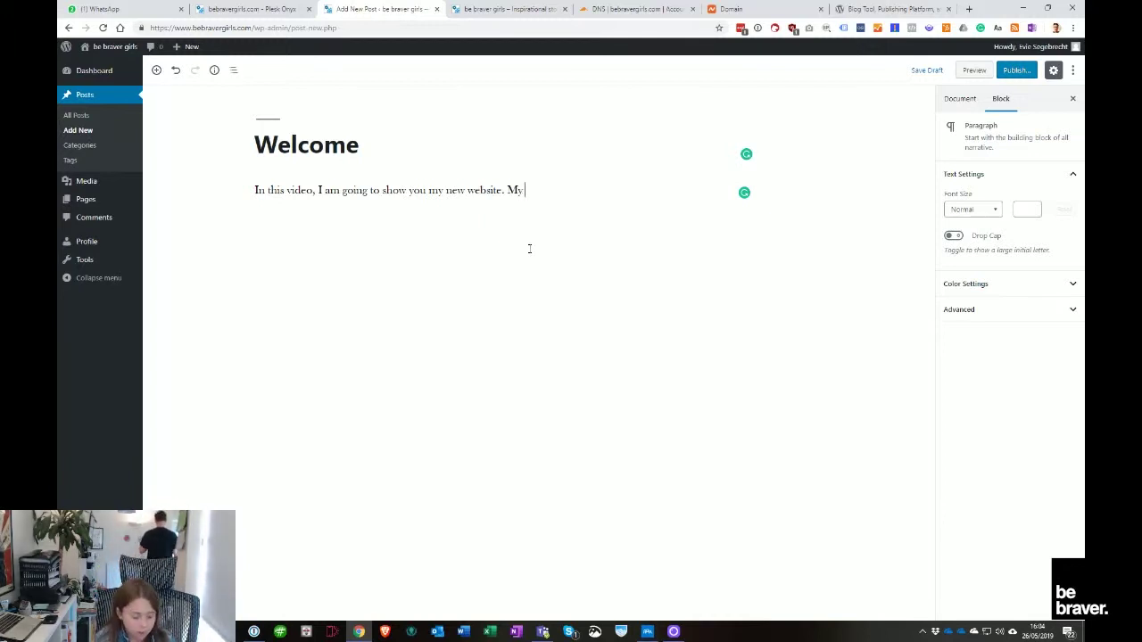
text(vlogs are )
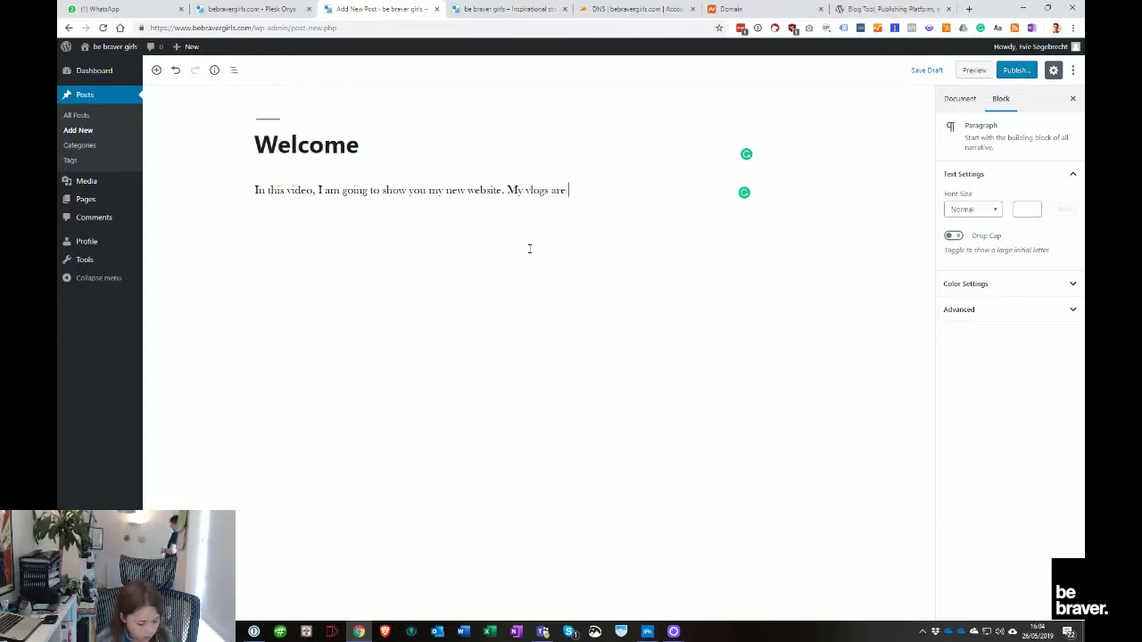
text(going to )
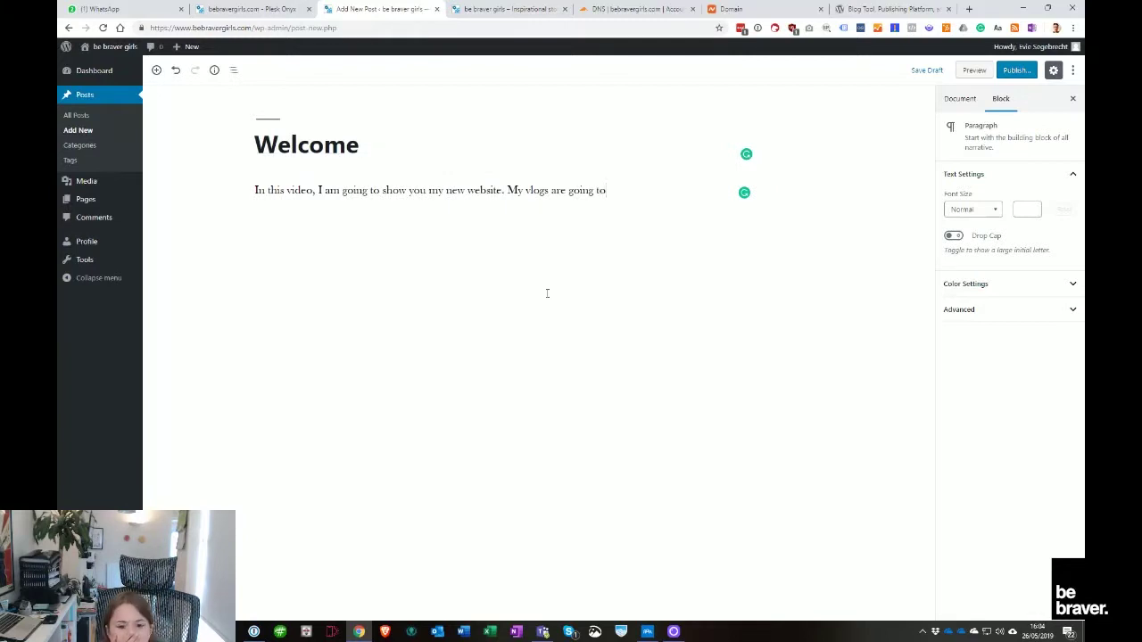
text(tell)
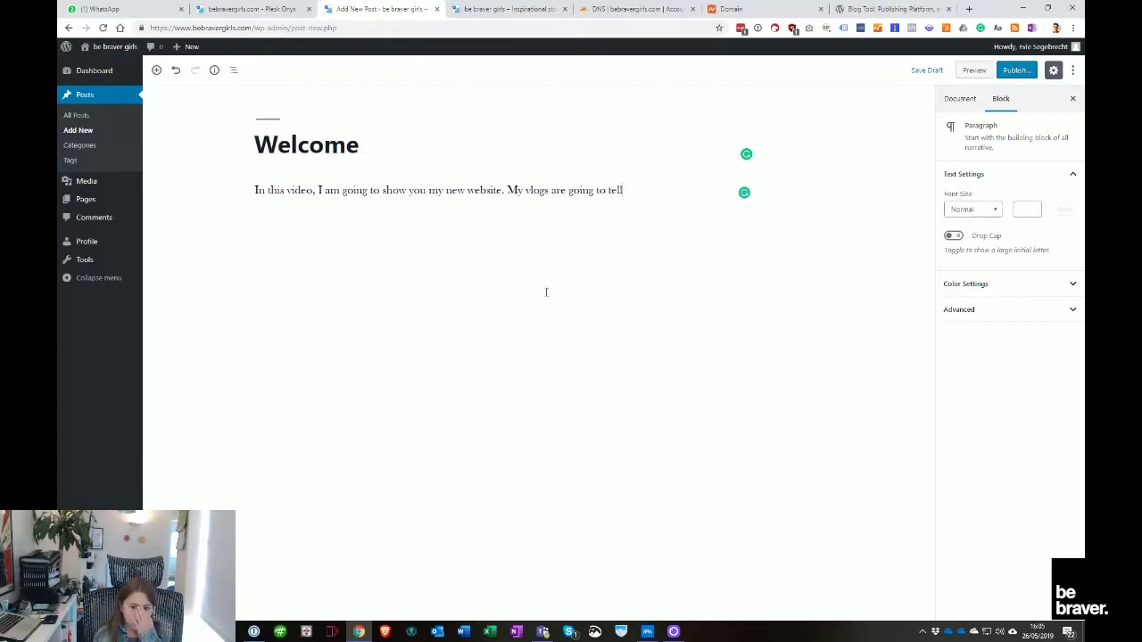
text( you)
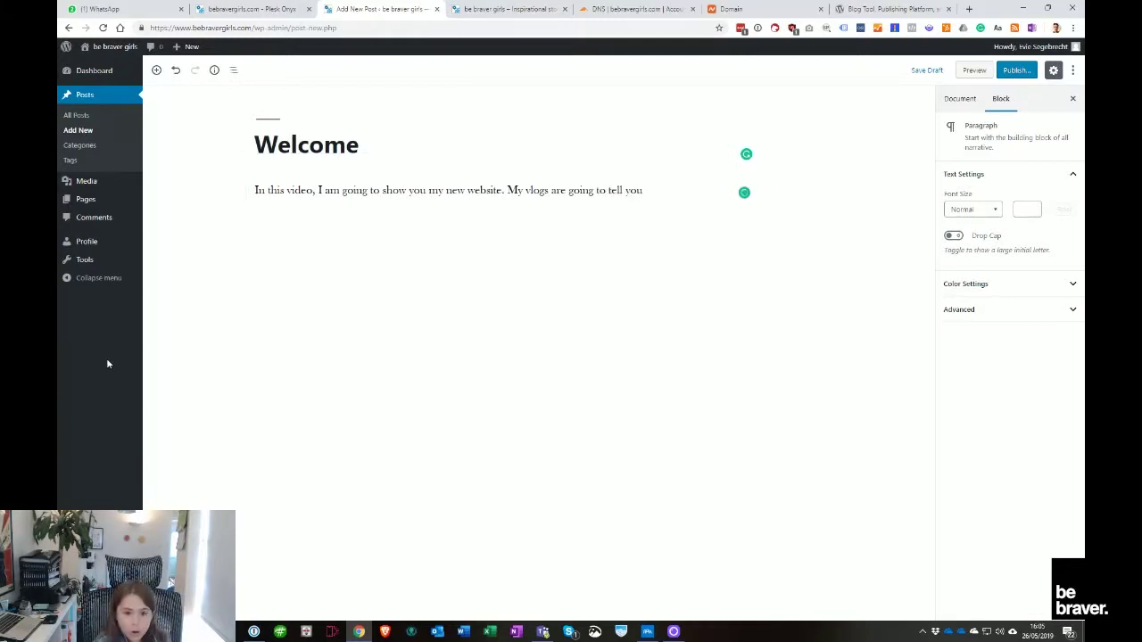
text( ab)
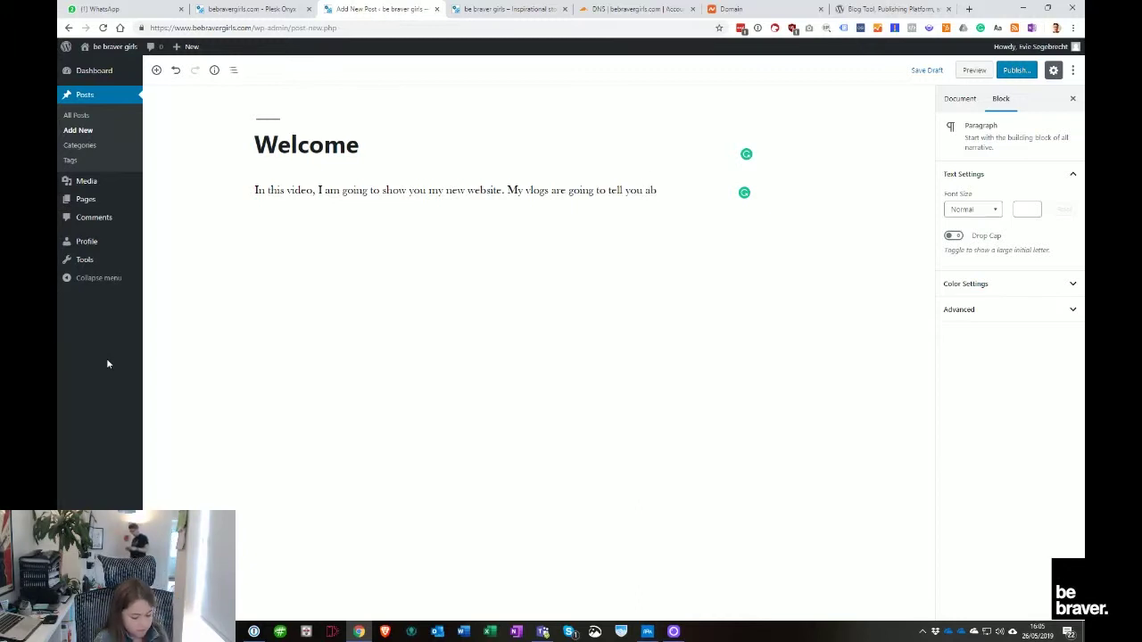
text(ou)
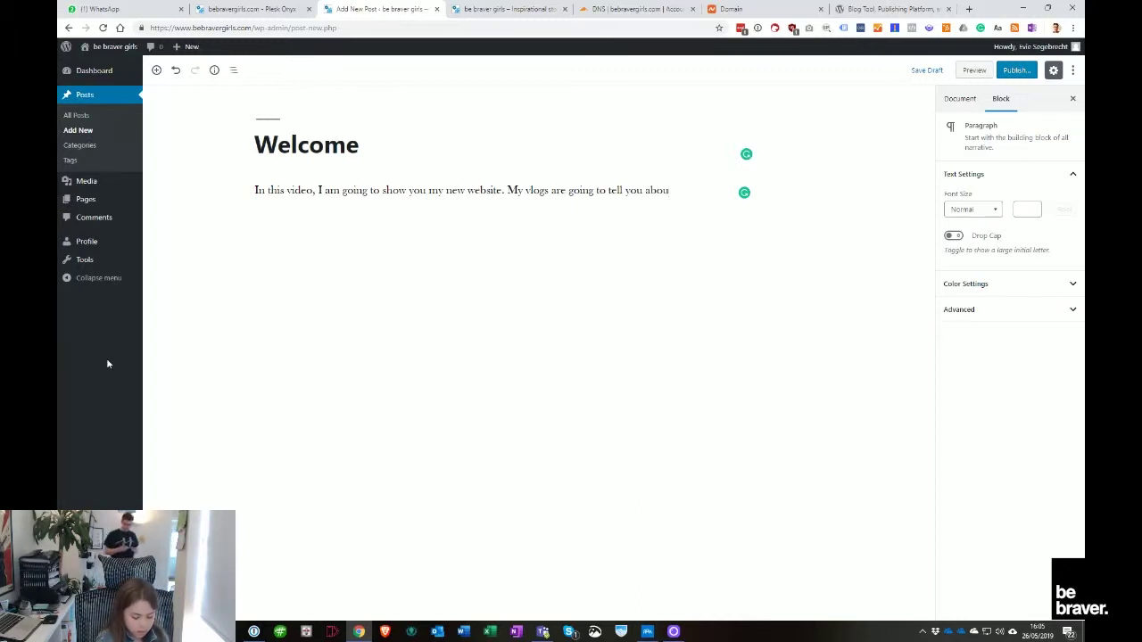
text(t)
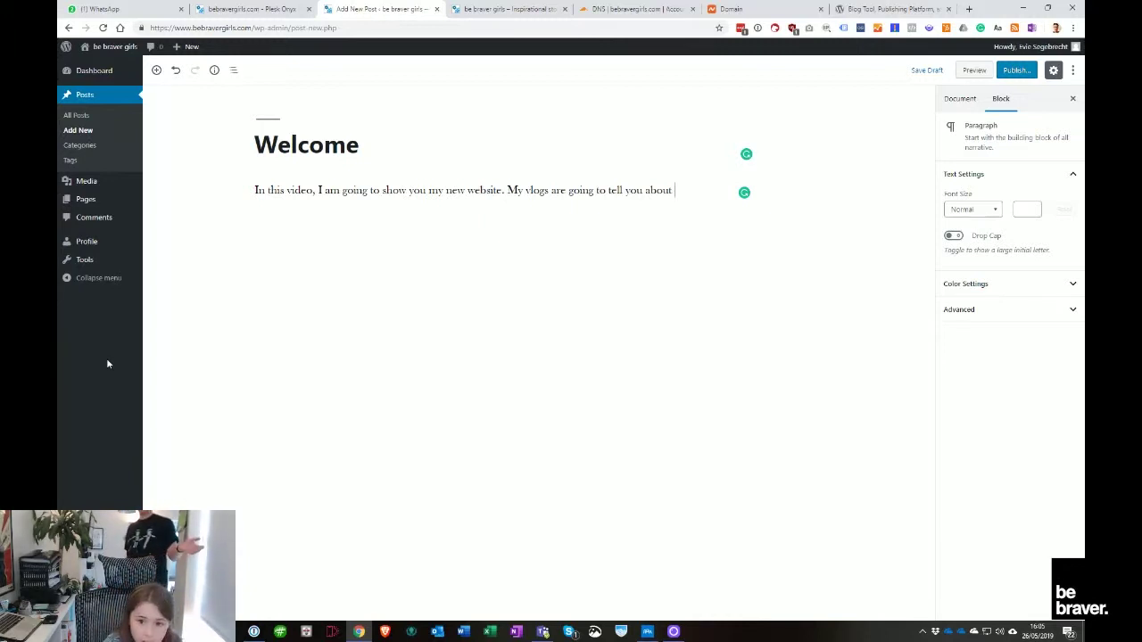
text(ins)
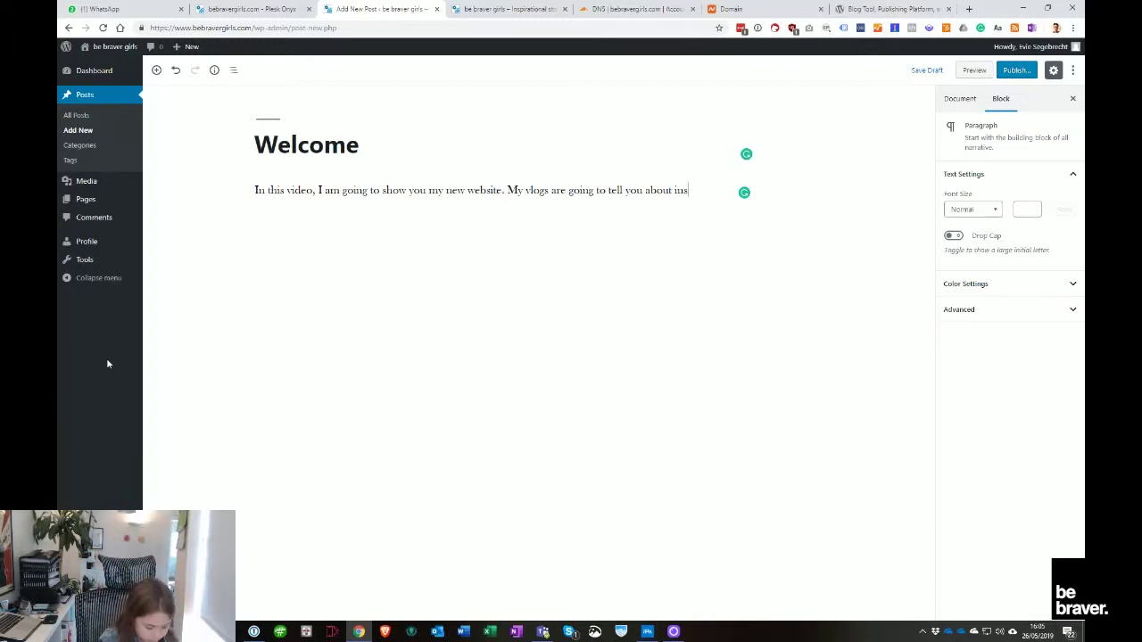
text(p)
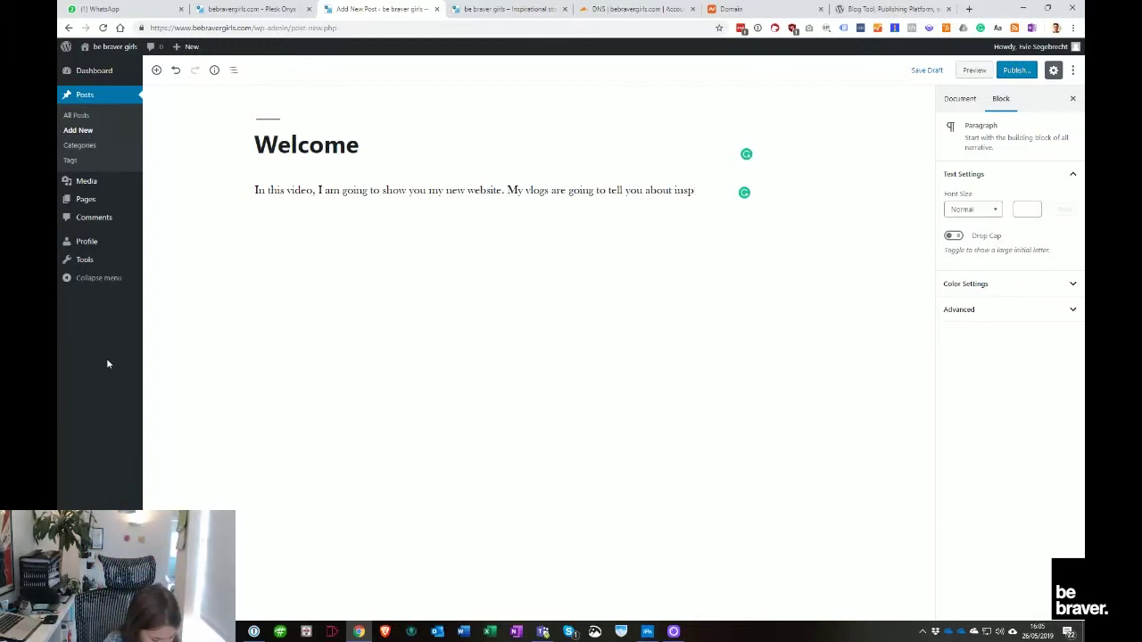
text(r)
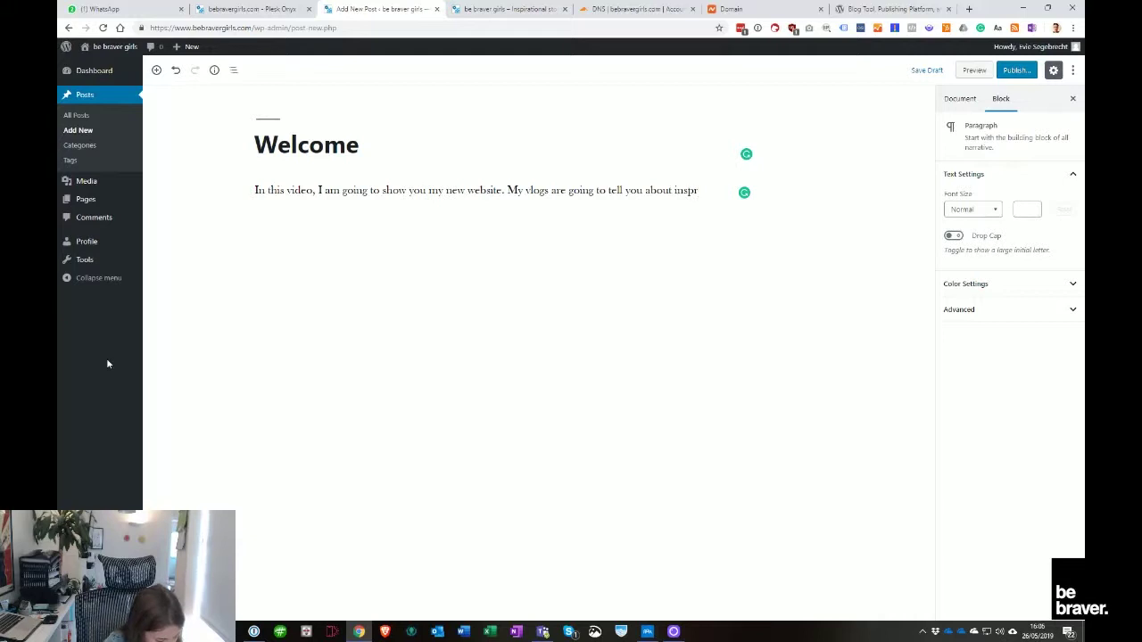
text(a)
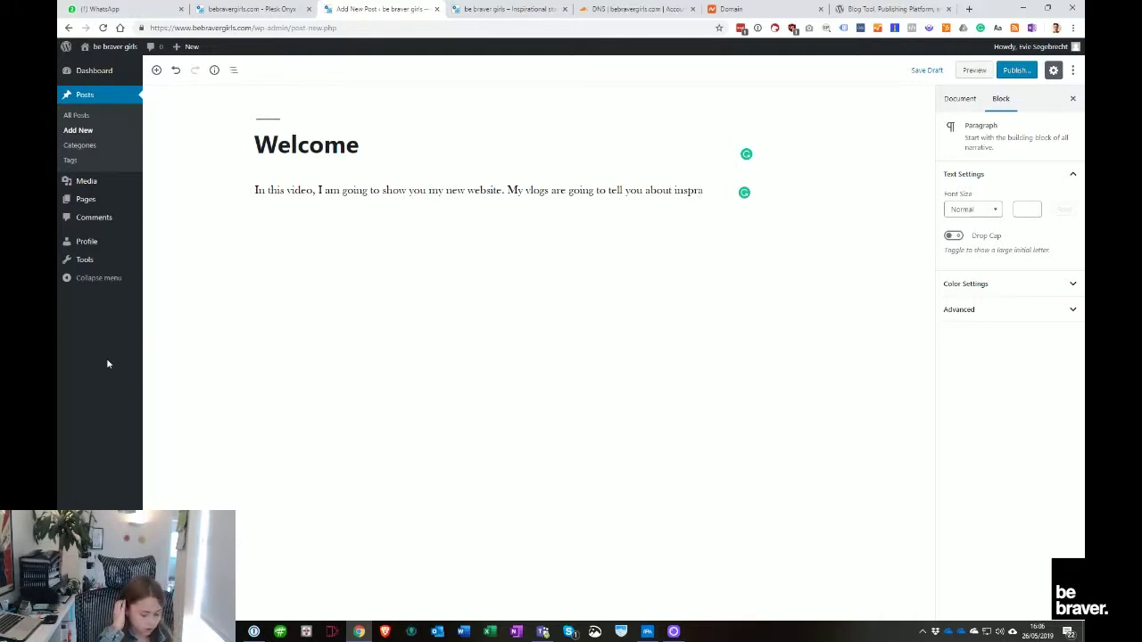
text(sh)
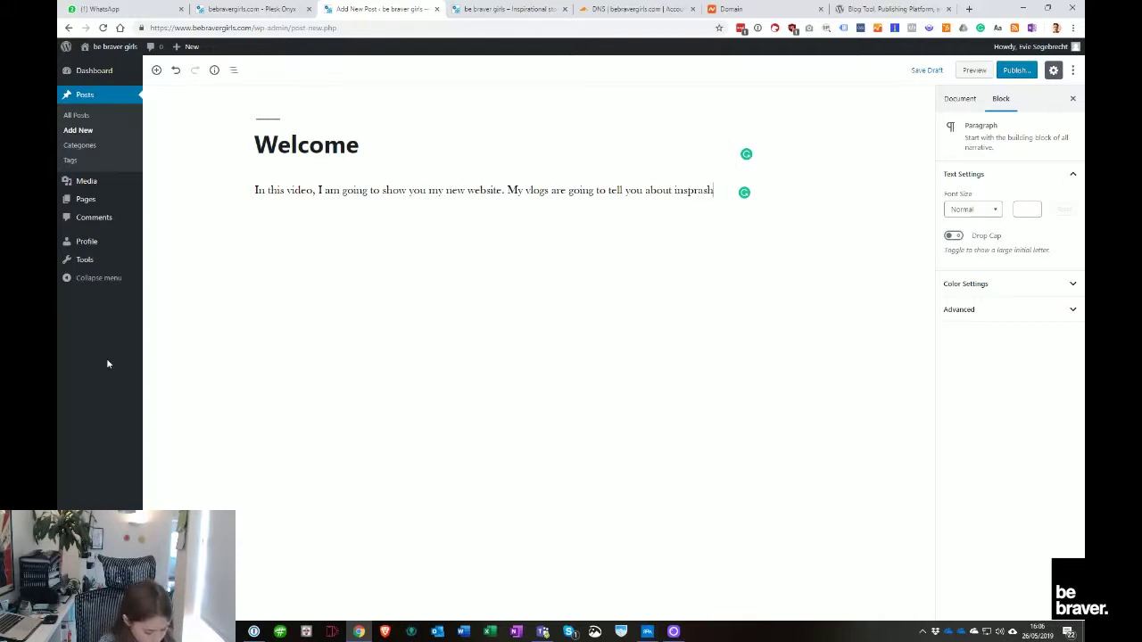
text(nal)
mouse_move(714, 190)
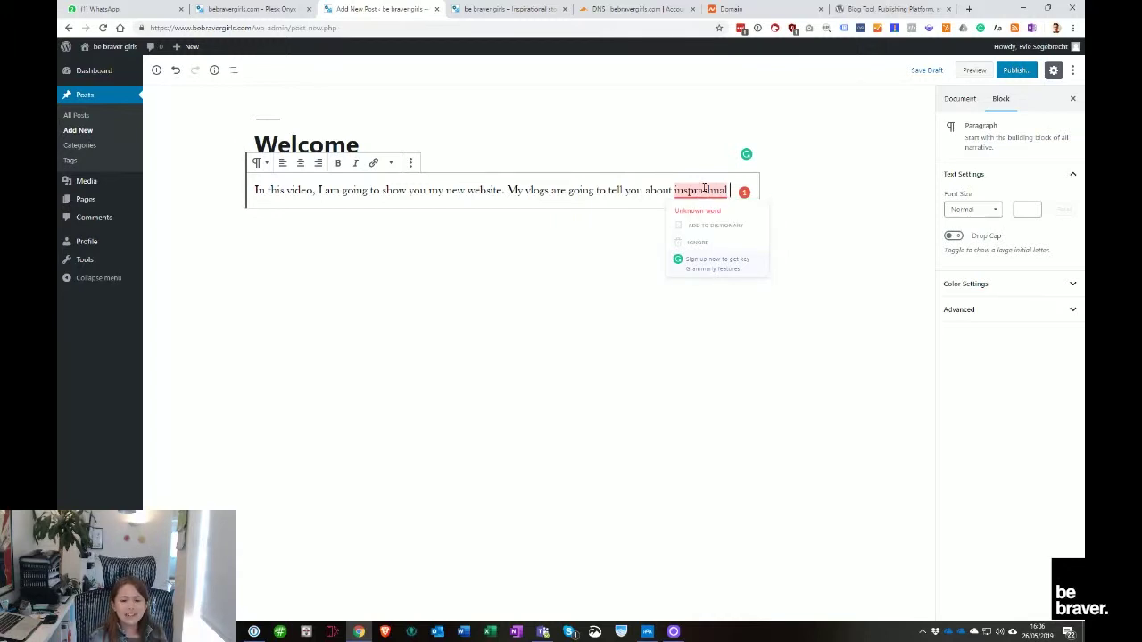
key(BackSpace)
key(BackSpace)
key(BackSpace)
key(BackSpace)
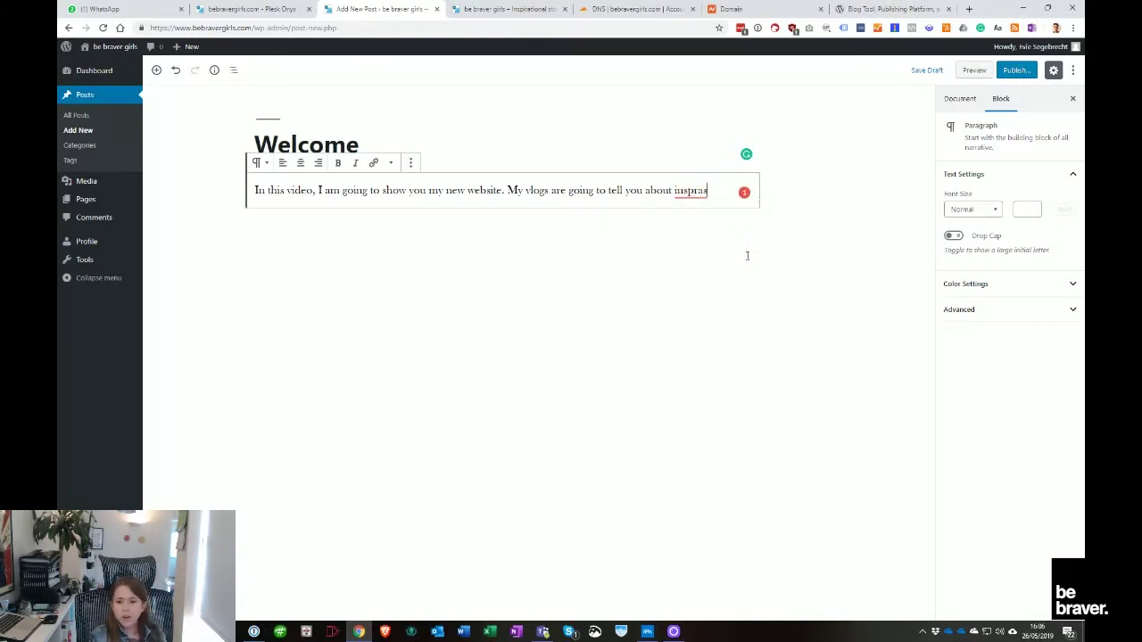
key(BackSpace)
key(BackSpace)
key(BackSpace)
text(irational)
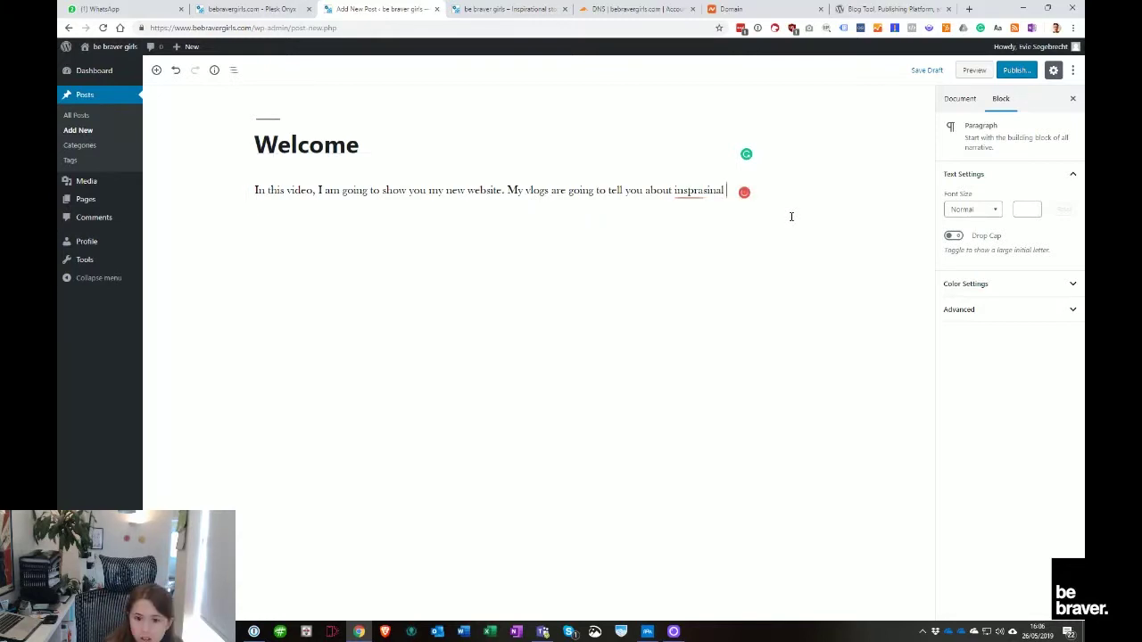
text( girls.)
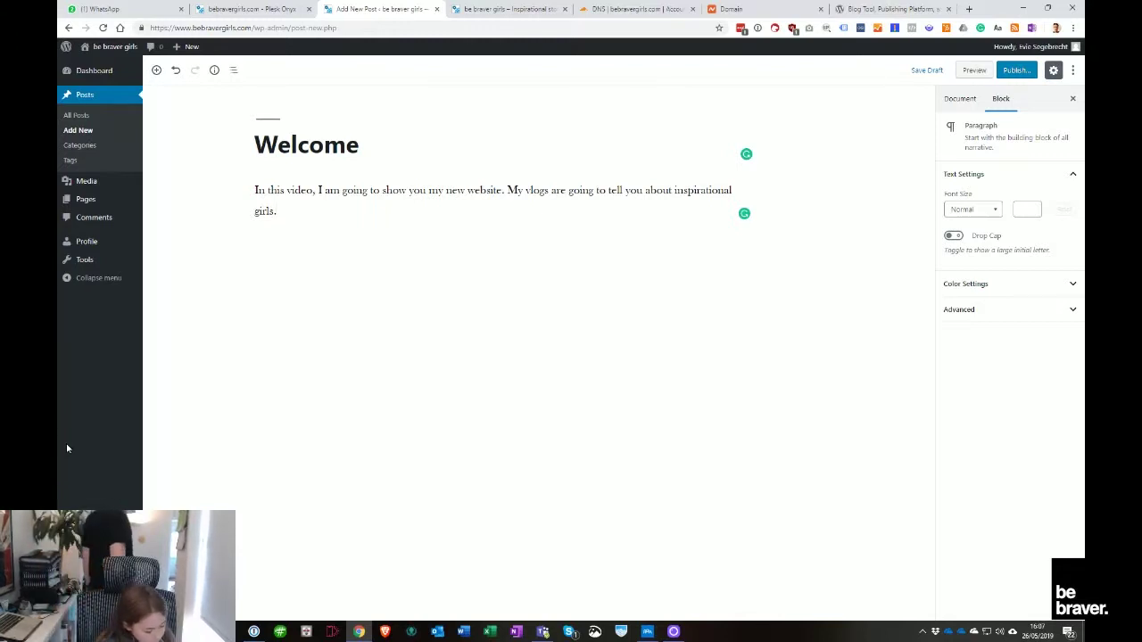
After 'inspirational girls.', write and correct the sentence 'I hope you like it and leave a comment down below.'
text(I)
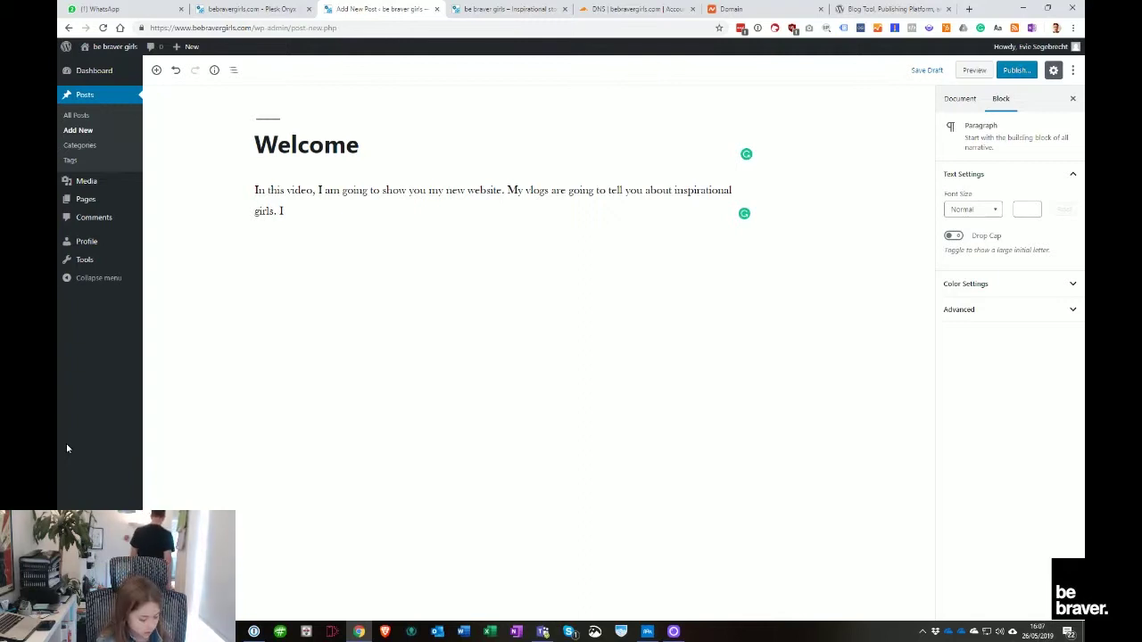
text(h)
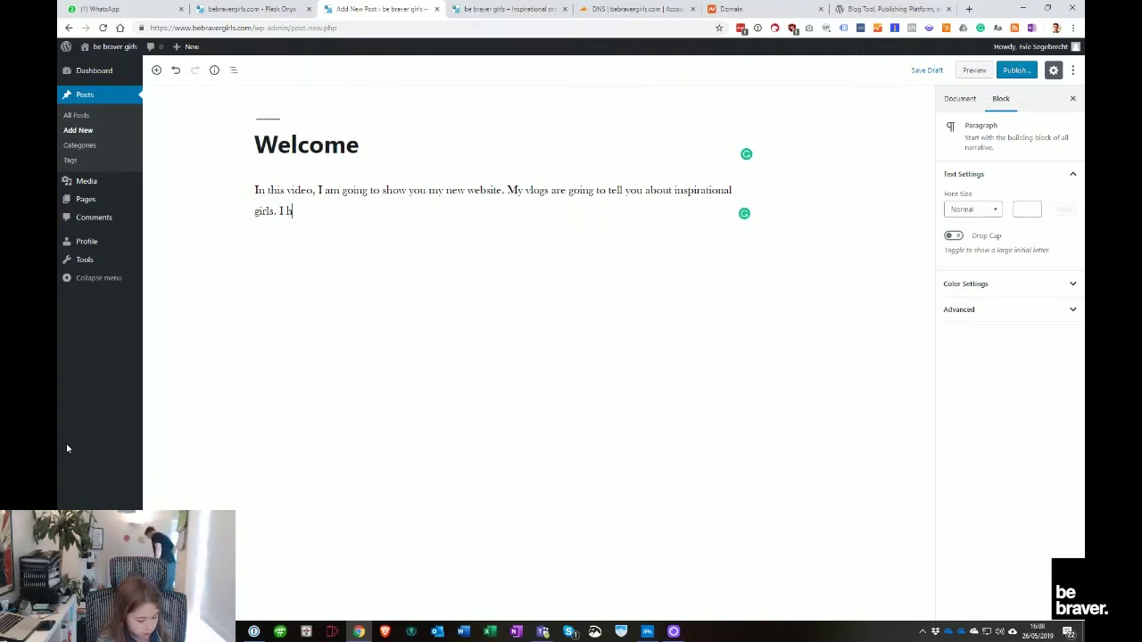
text(ope you leave a like in the comment)
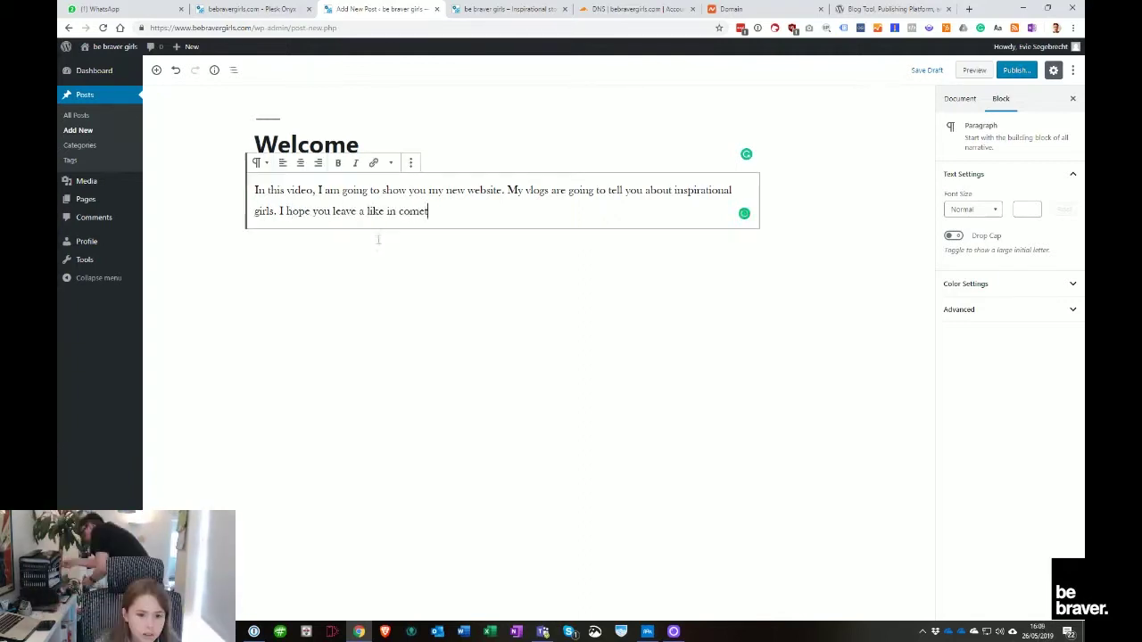
key(BackSpace)
key(BackSpace)
key(BackSpace)
key(BackSpace)
key(BackSpace)
key(BackSpace)
key(BackSpace)
key(BackSpace)
key(BackSpace)
key(BackSpace)
key(BackSpace)
key(BackSpace)
key(BackSpace)
key(BackSpace)
key(BackSpace)
key(BackSpace)
key(BackSpace)
key(BackSpace)
key(BackSpace)
key(BackSpace)
text(like)
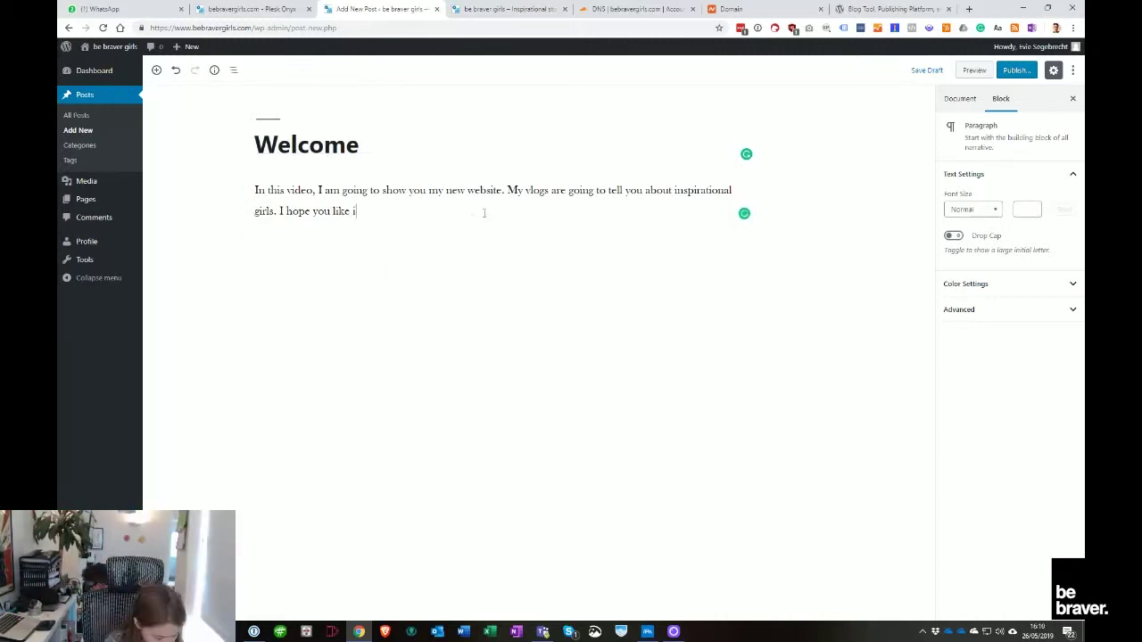
text( it leave a comment)
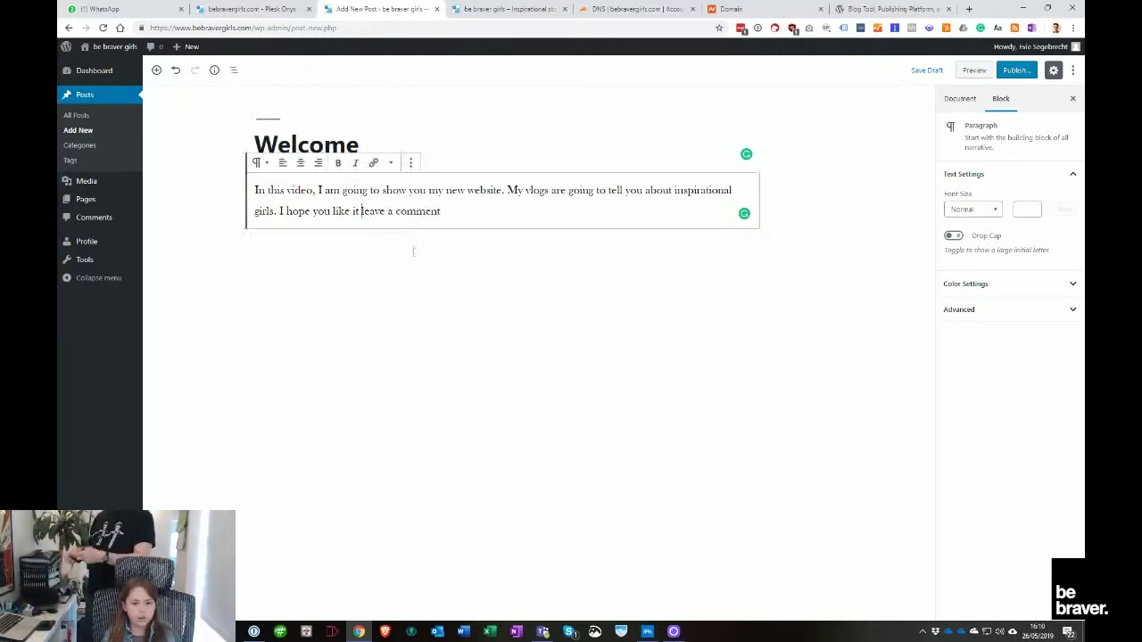
key(ctrl+Left)
key(ctrl+Left)
key(ctrl+Left)
text(and)
key(Right)
key(Right)
key(Right)
key(Right)
key(Right)
key(BackSpace)
key(BackSpace)
text(ve)
click(521, 214)
text(down b)
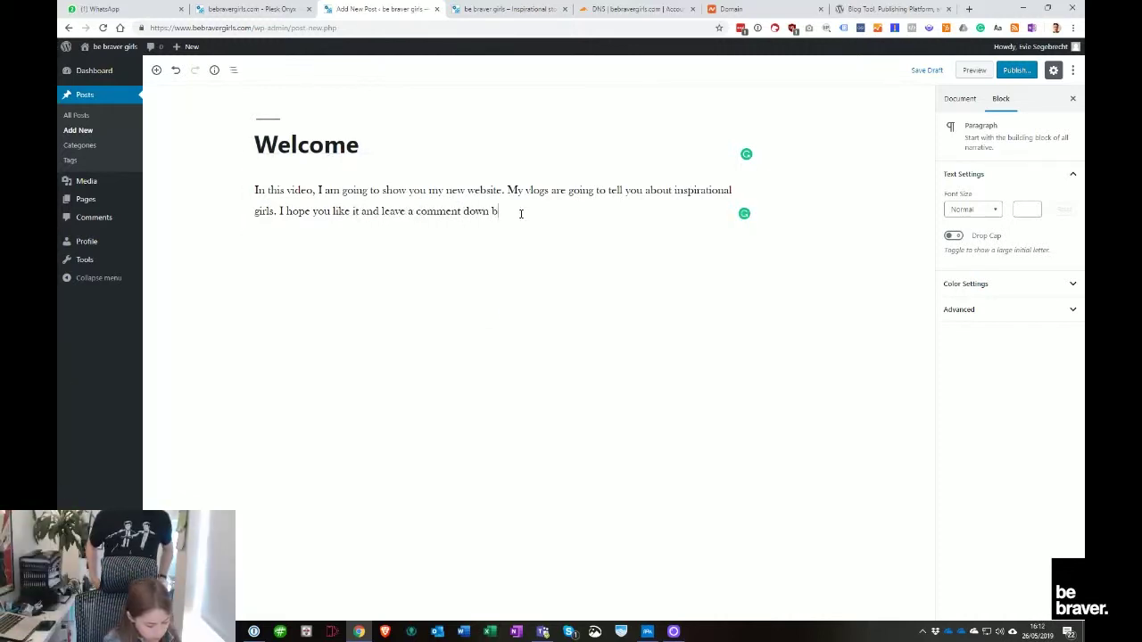
text(el)
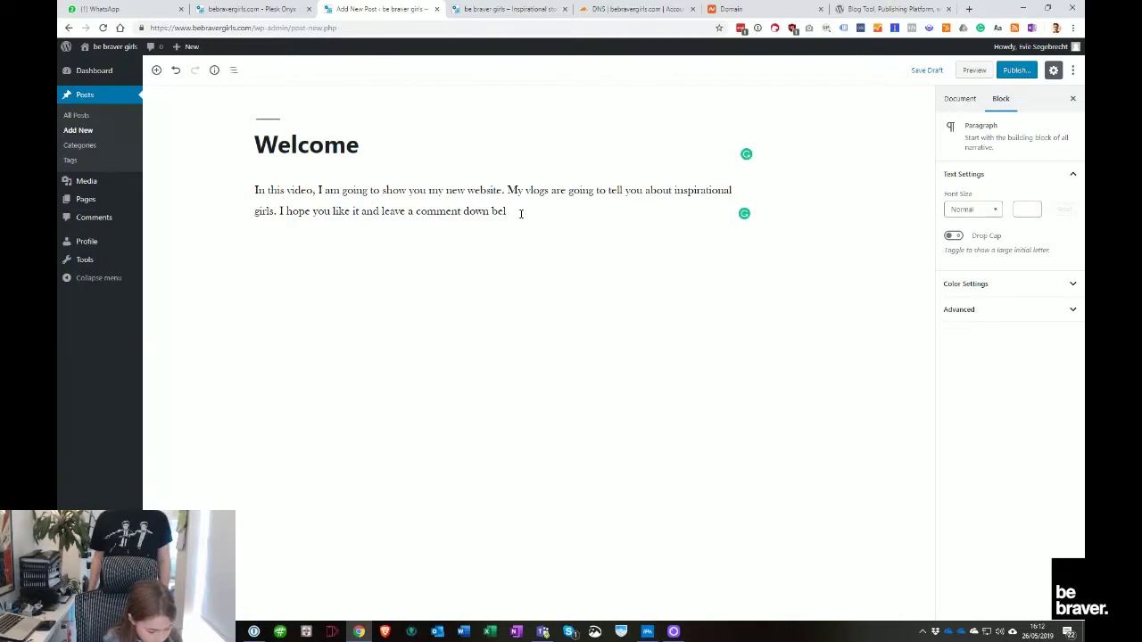
text(ow)
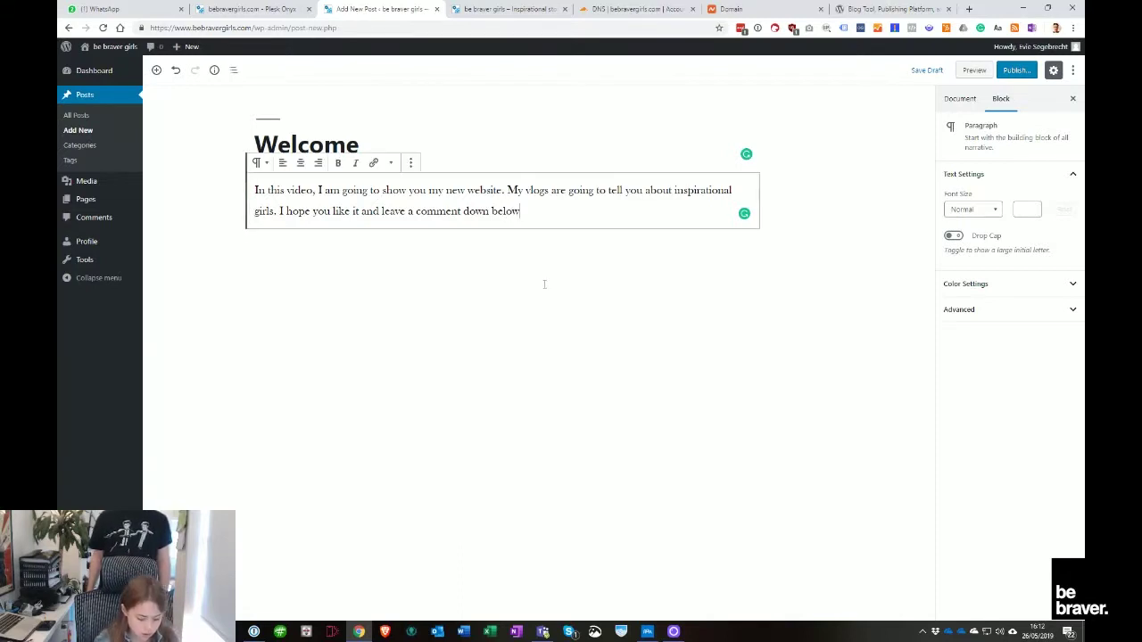
text(.)
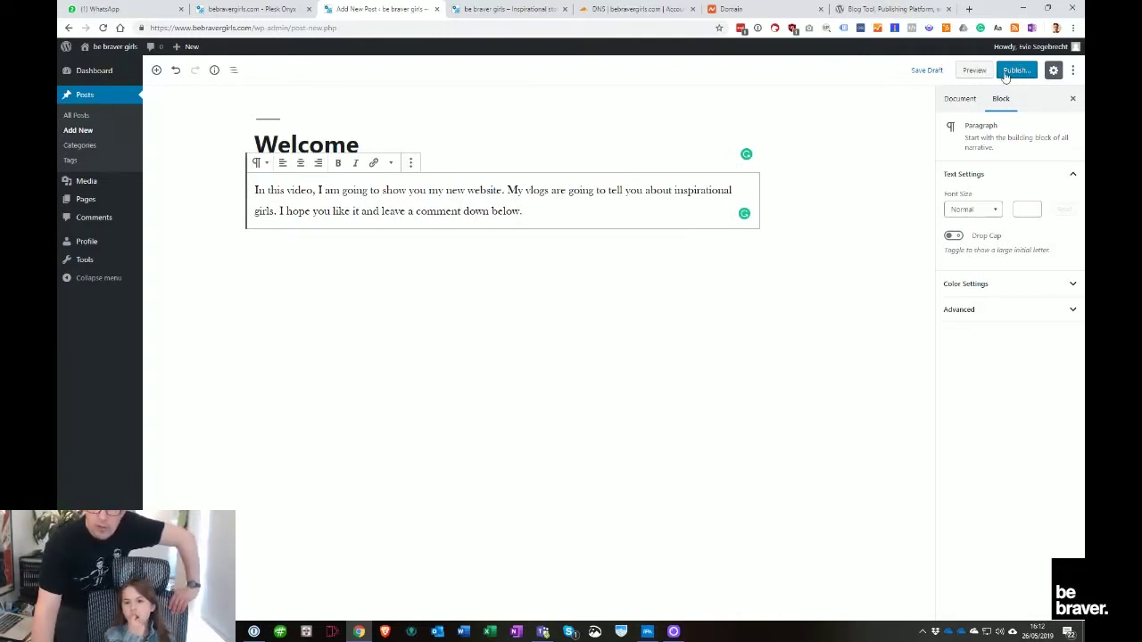
Save the Welcome post as a draft and view its preview in a new tab
click(928, 73)
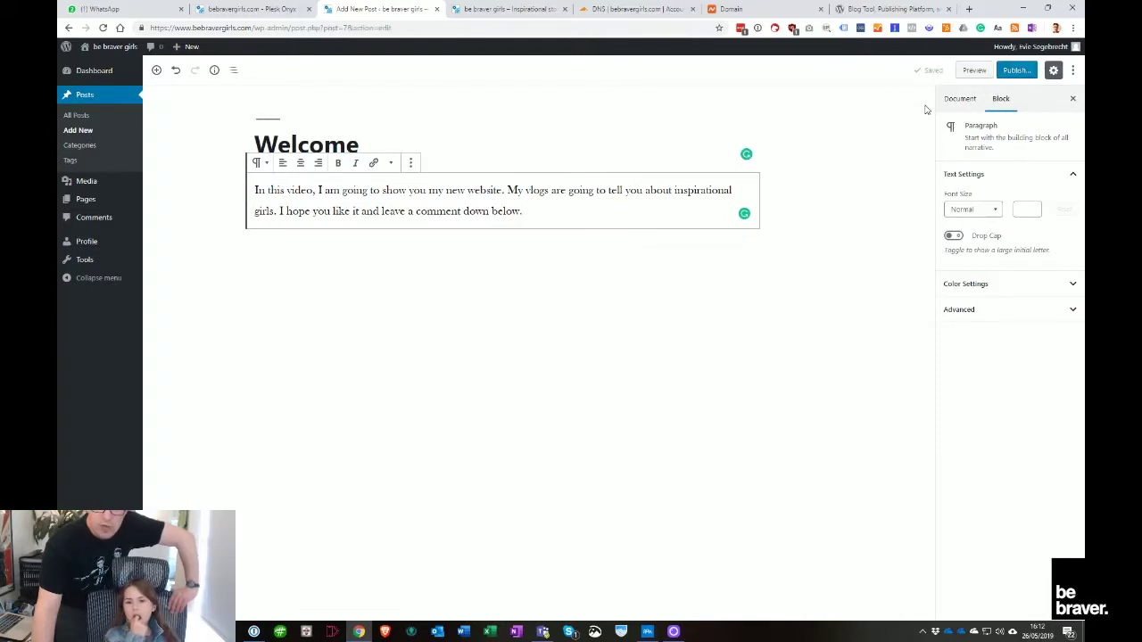
click(974, 71)
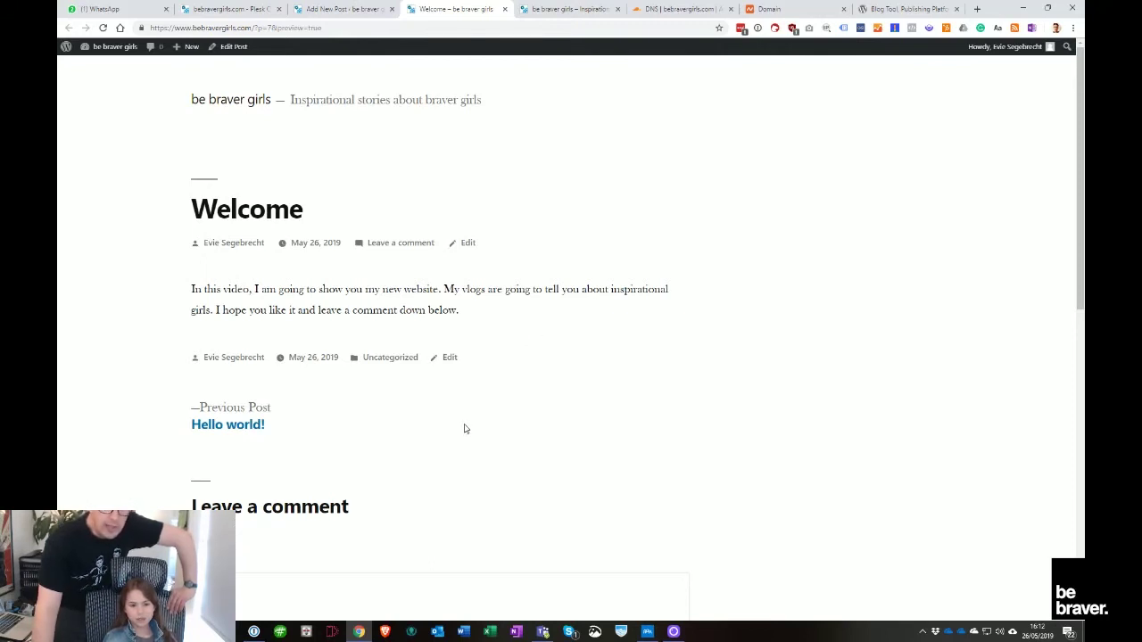
click(673, 631)
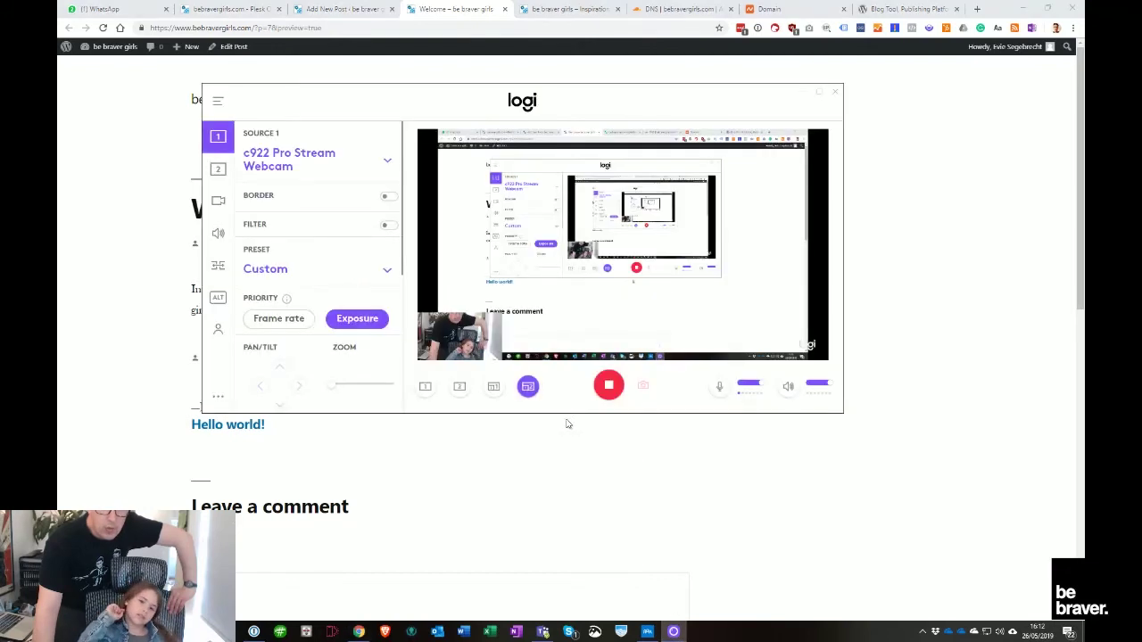